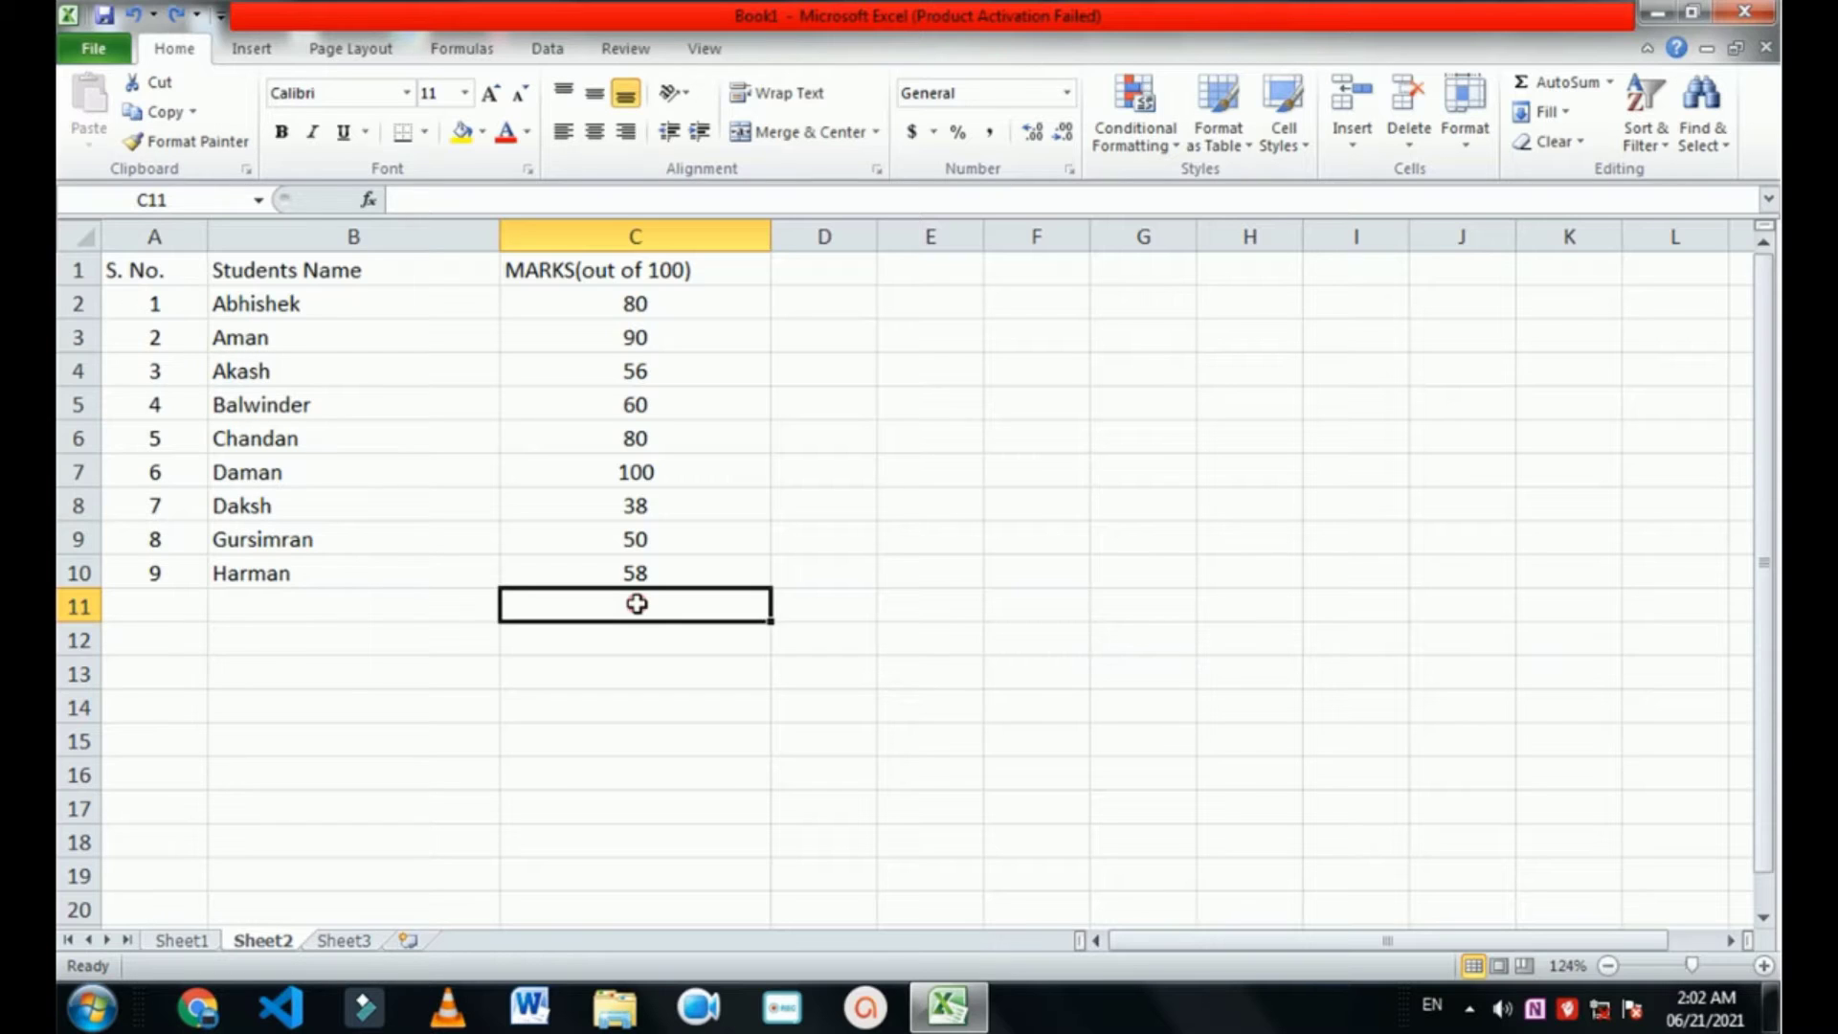
Step: Total the marks in C2:C10 with a SUM formula in cell C11
text(=)
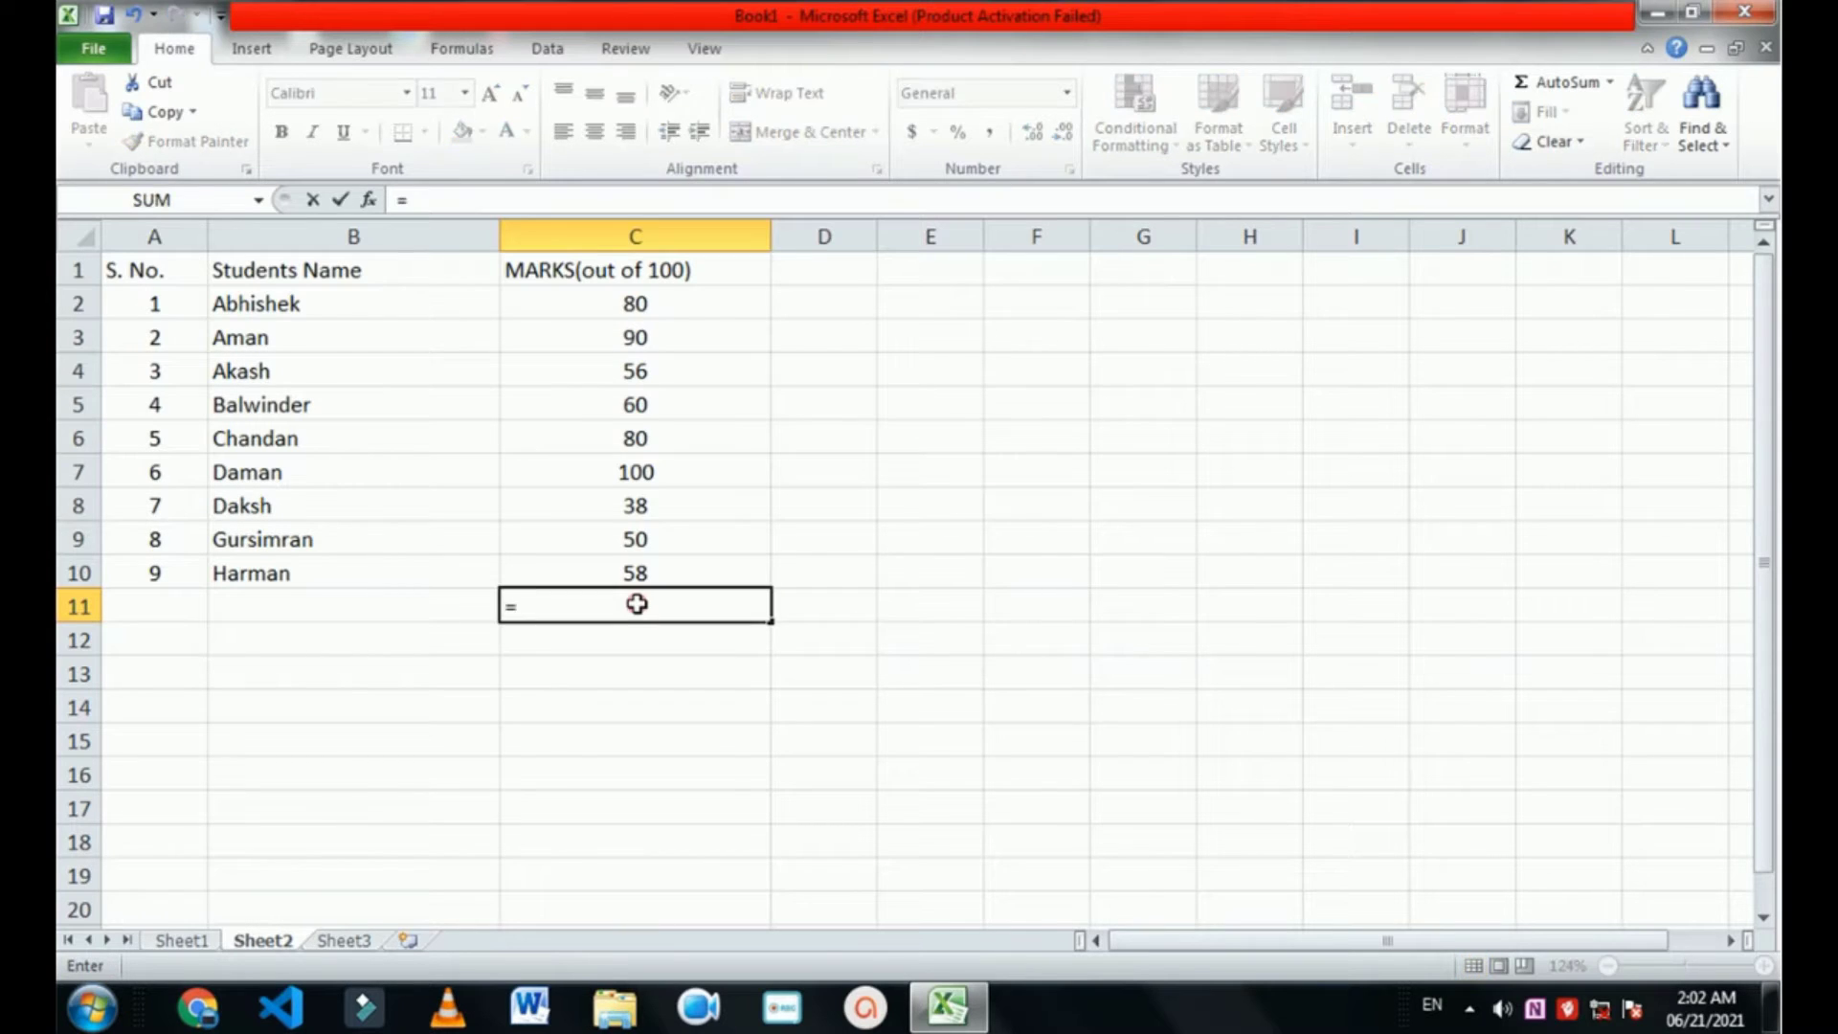
text(SUM()
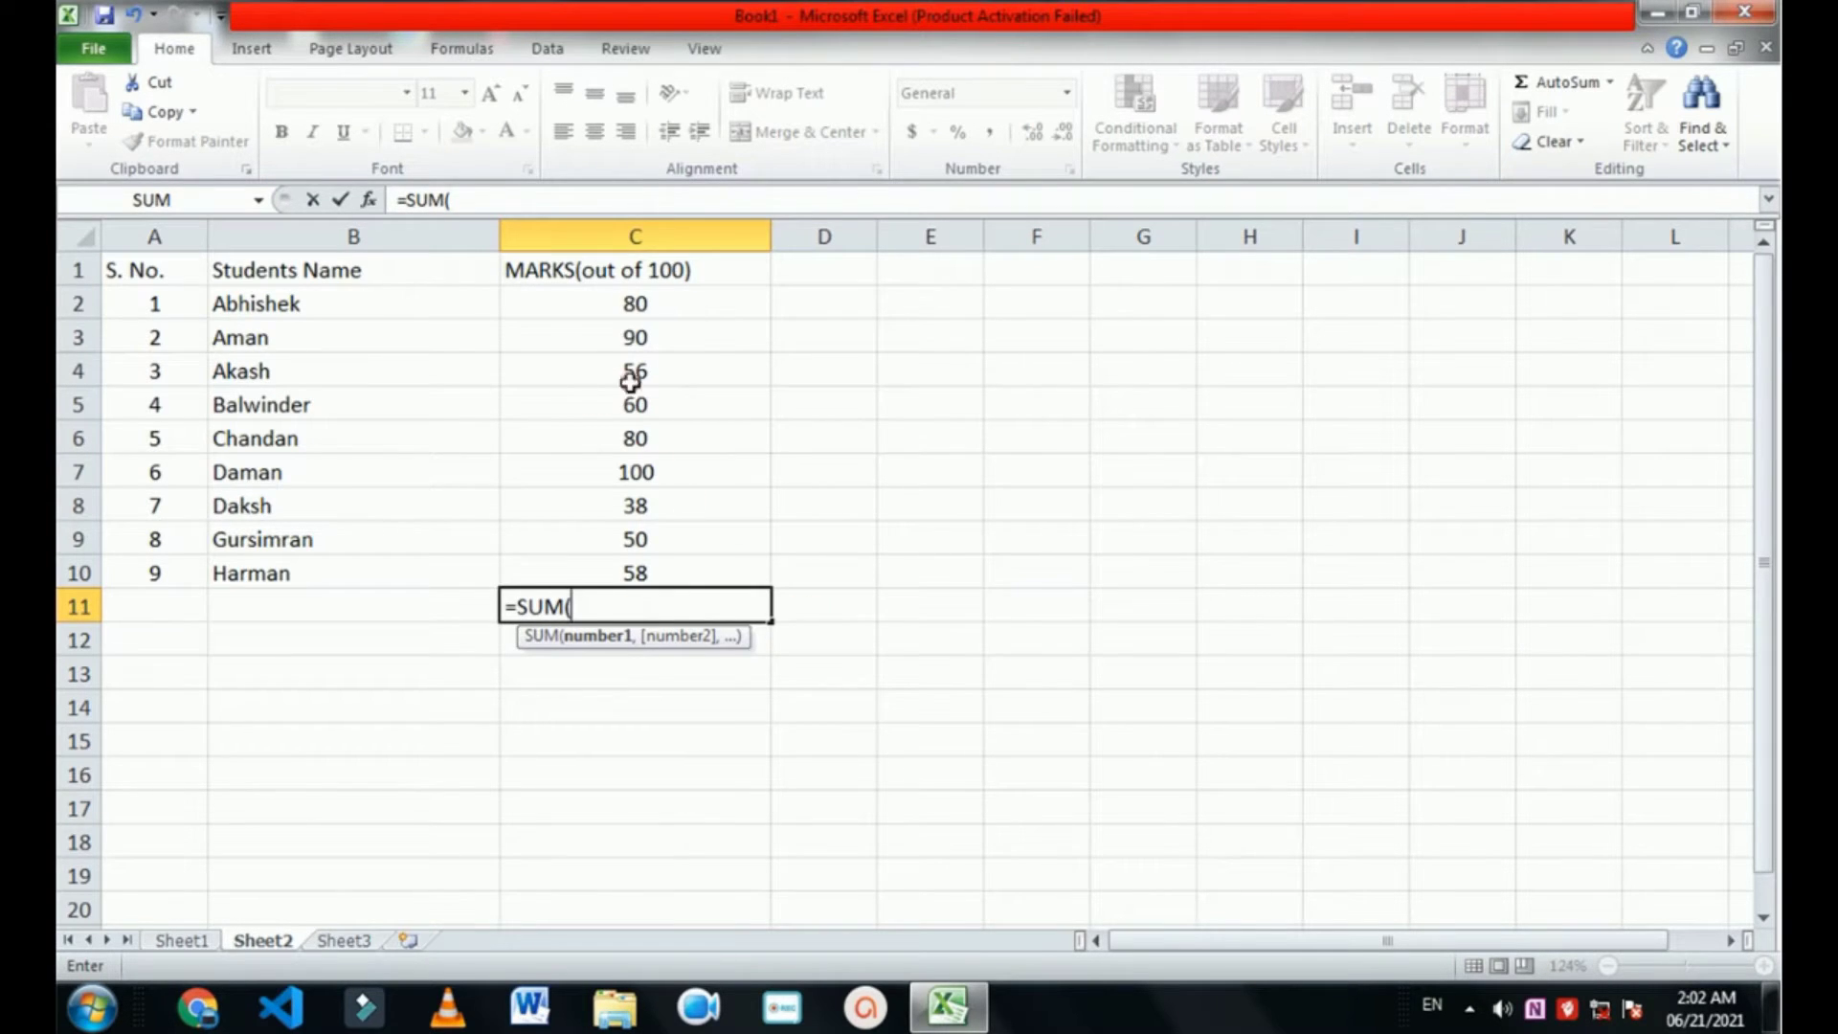
drag(612, 305, 703, 579)
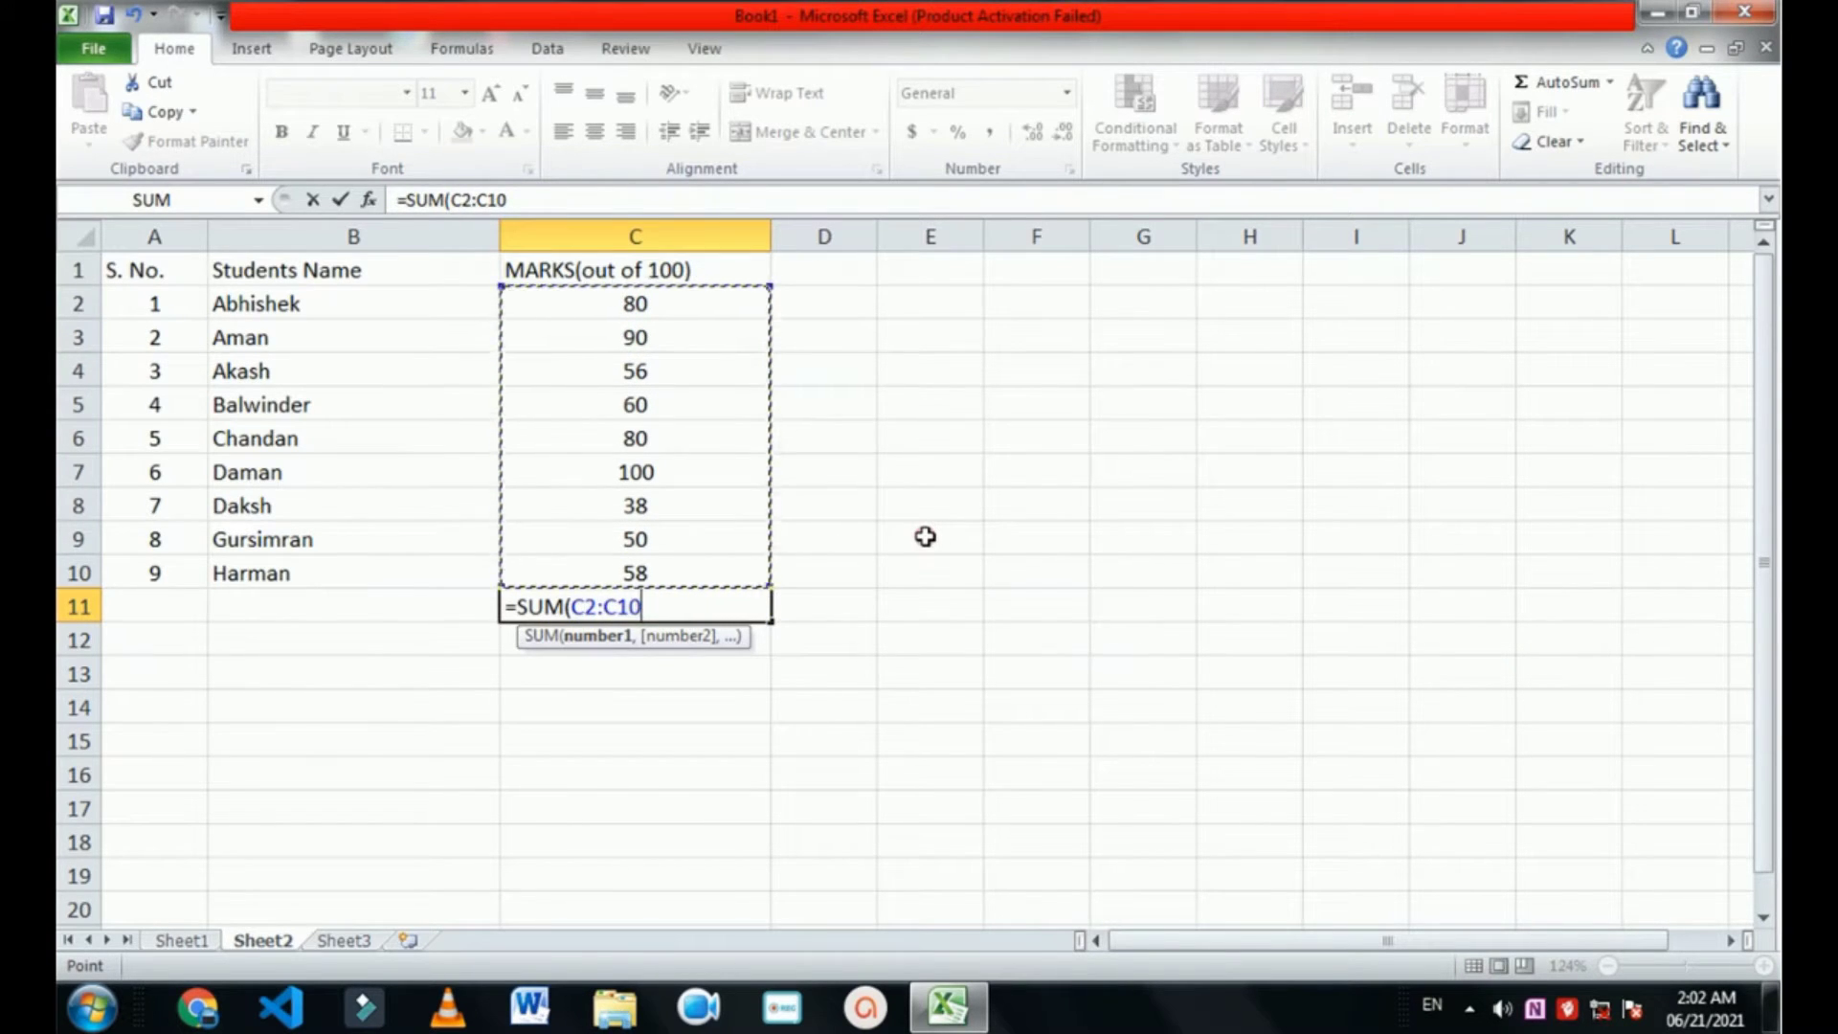
key(Return)
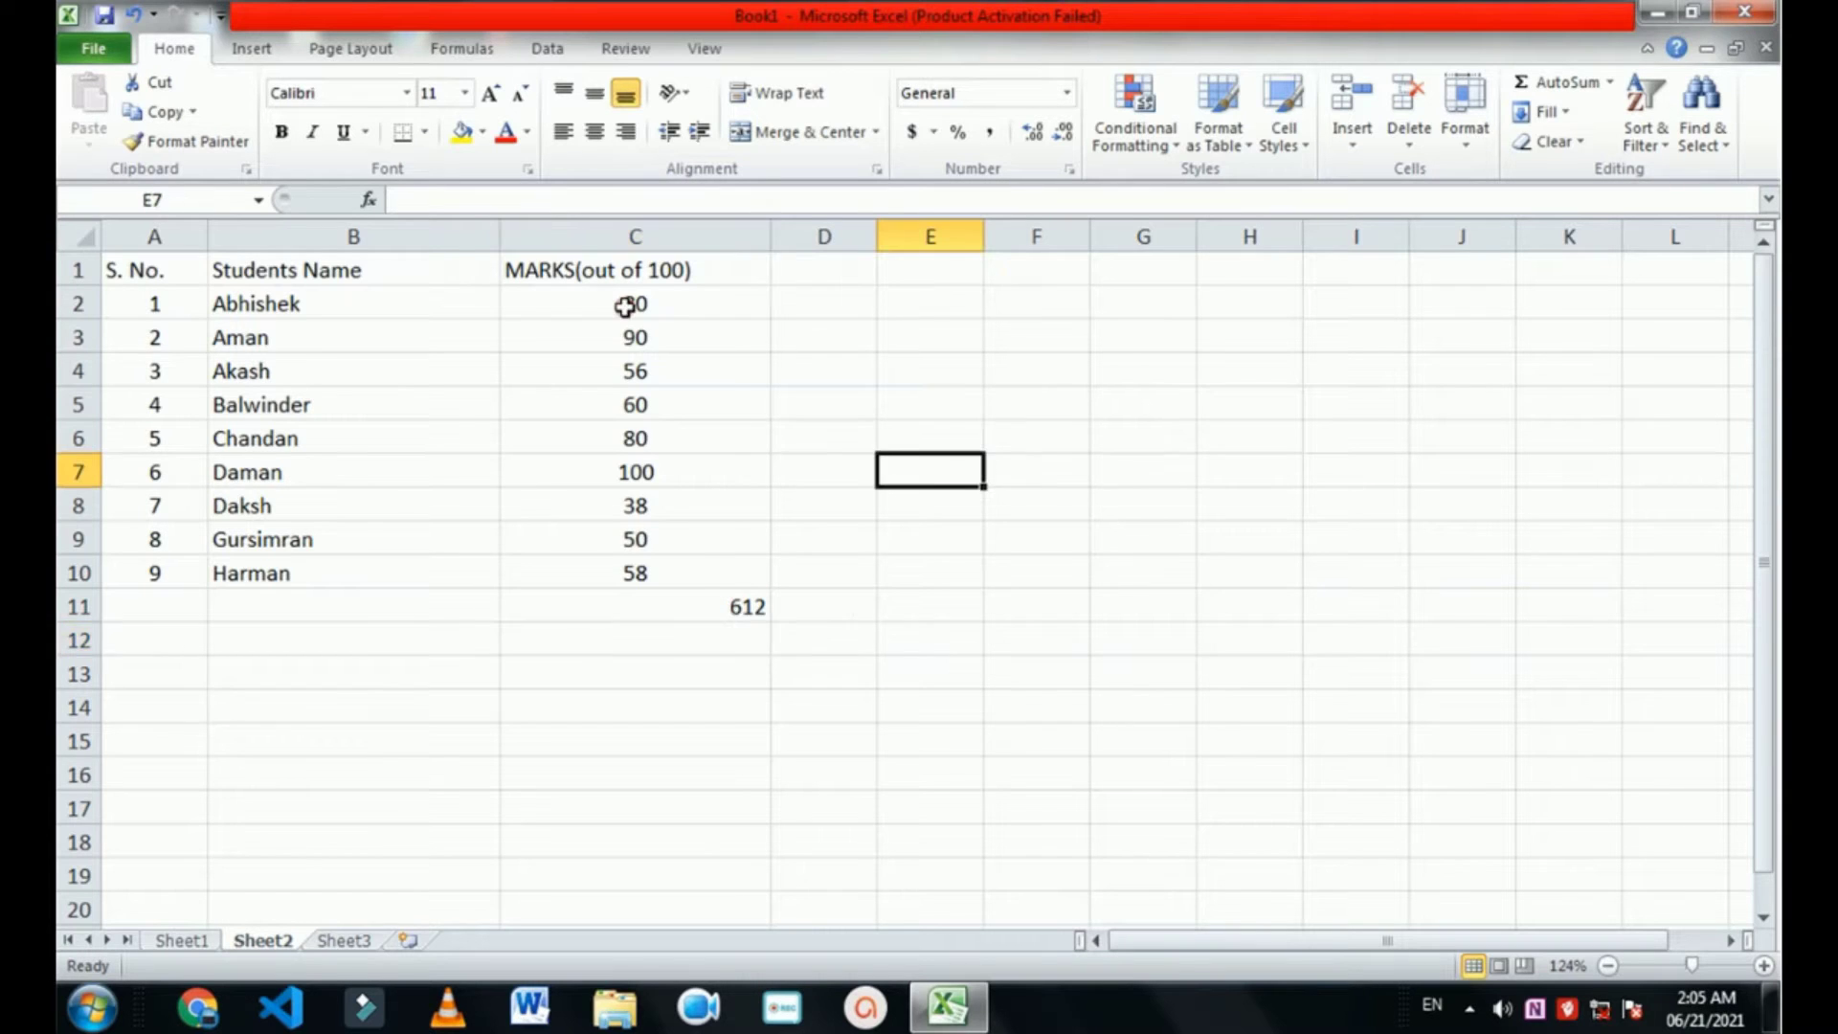
Step: Enter a second SUM formula in cell D14 that adds up the marks in C2:C10
drag(625, 307, 632, 571)
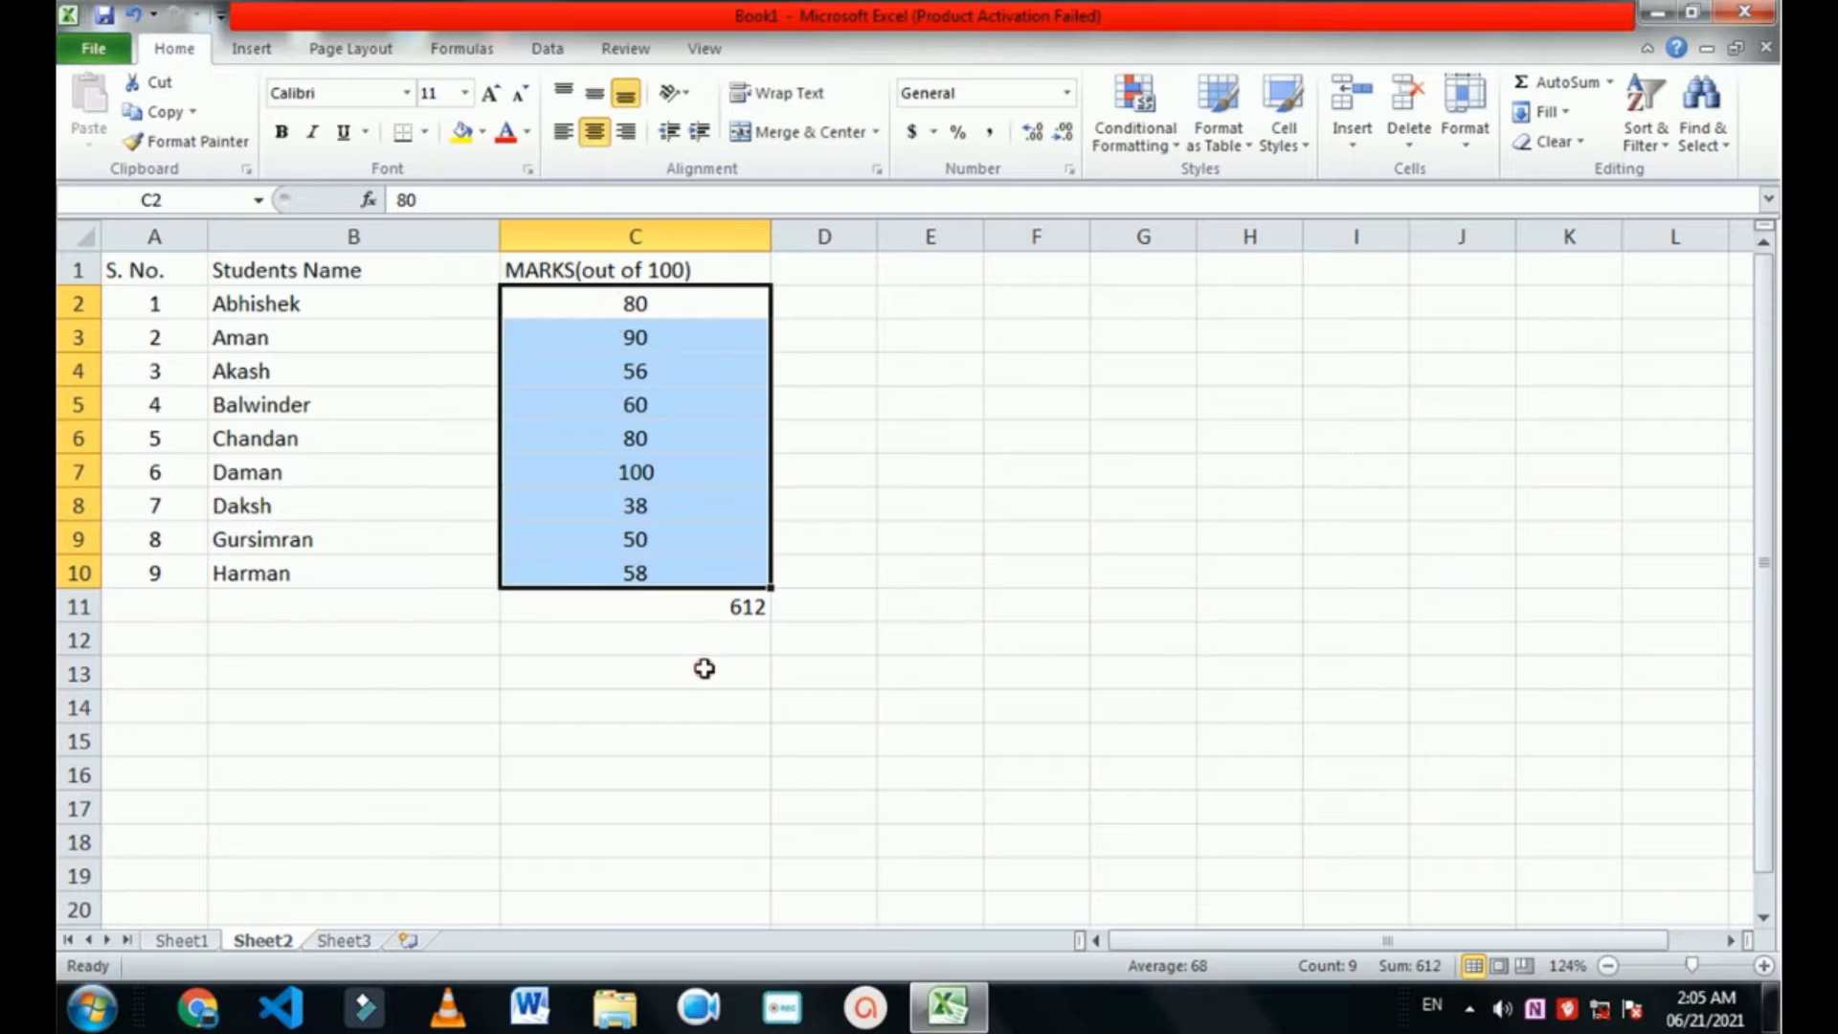
click(802, 708)
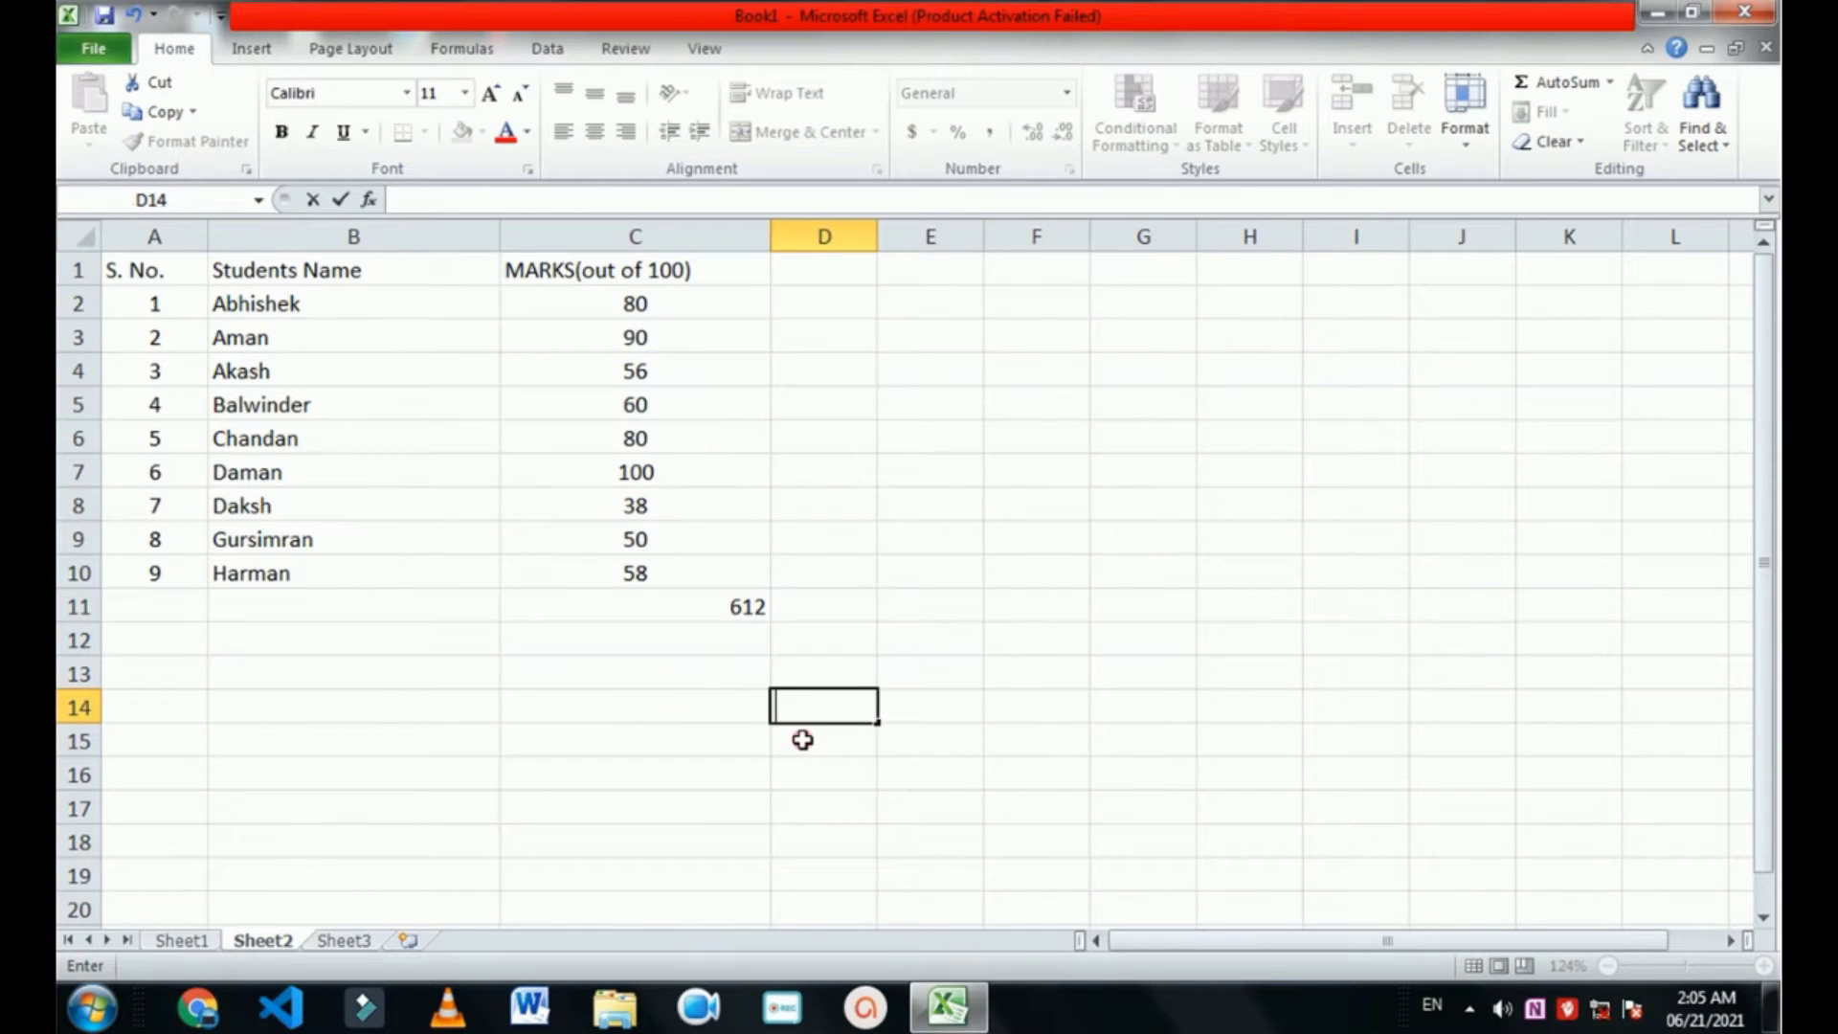
text(=SUM()
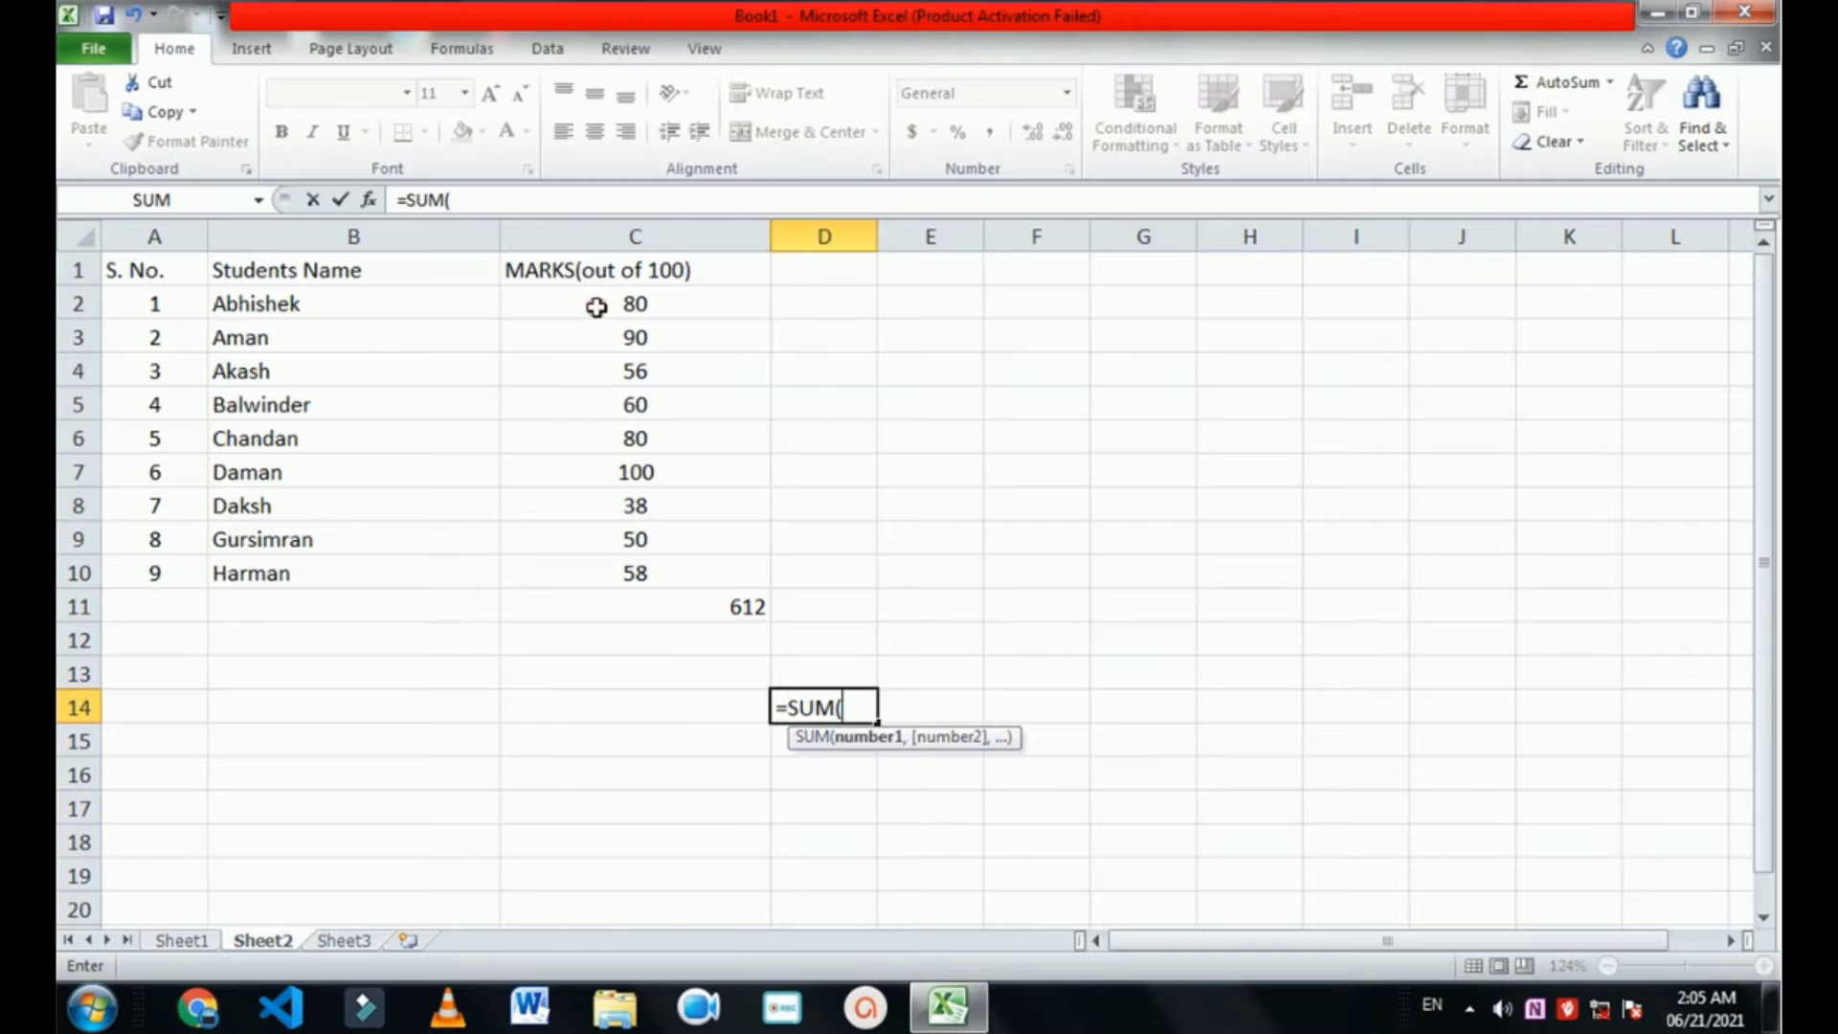
drag(596, 306, 661, 583)
key(Return)
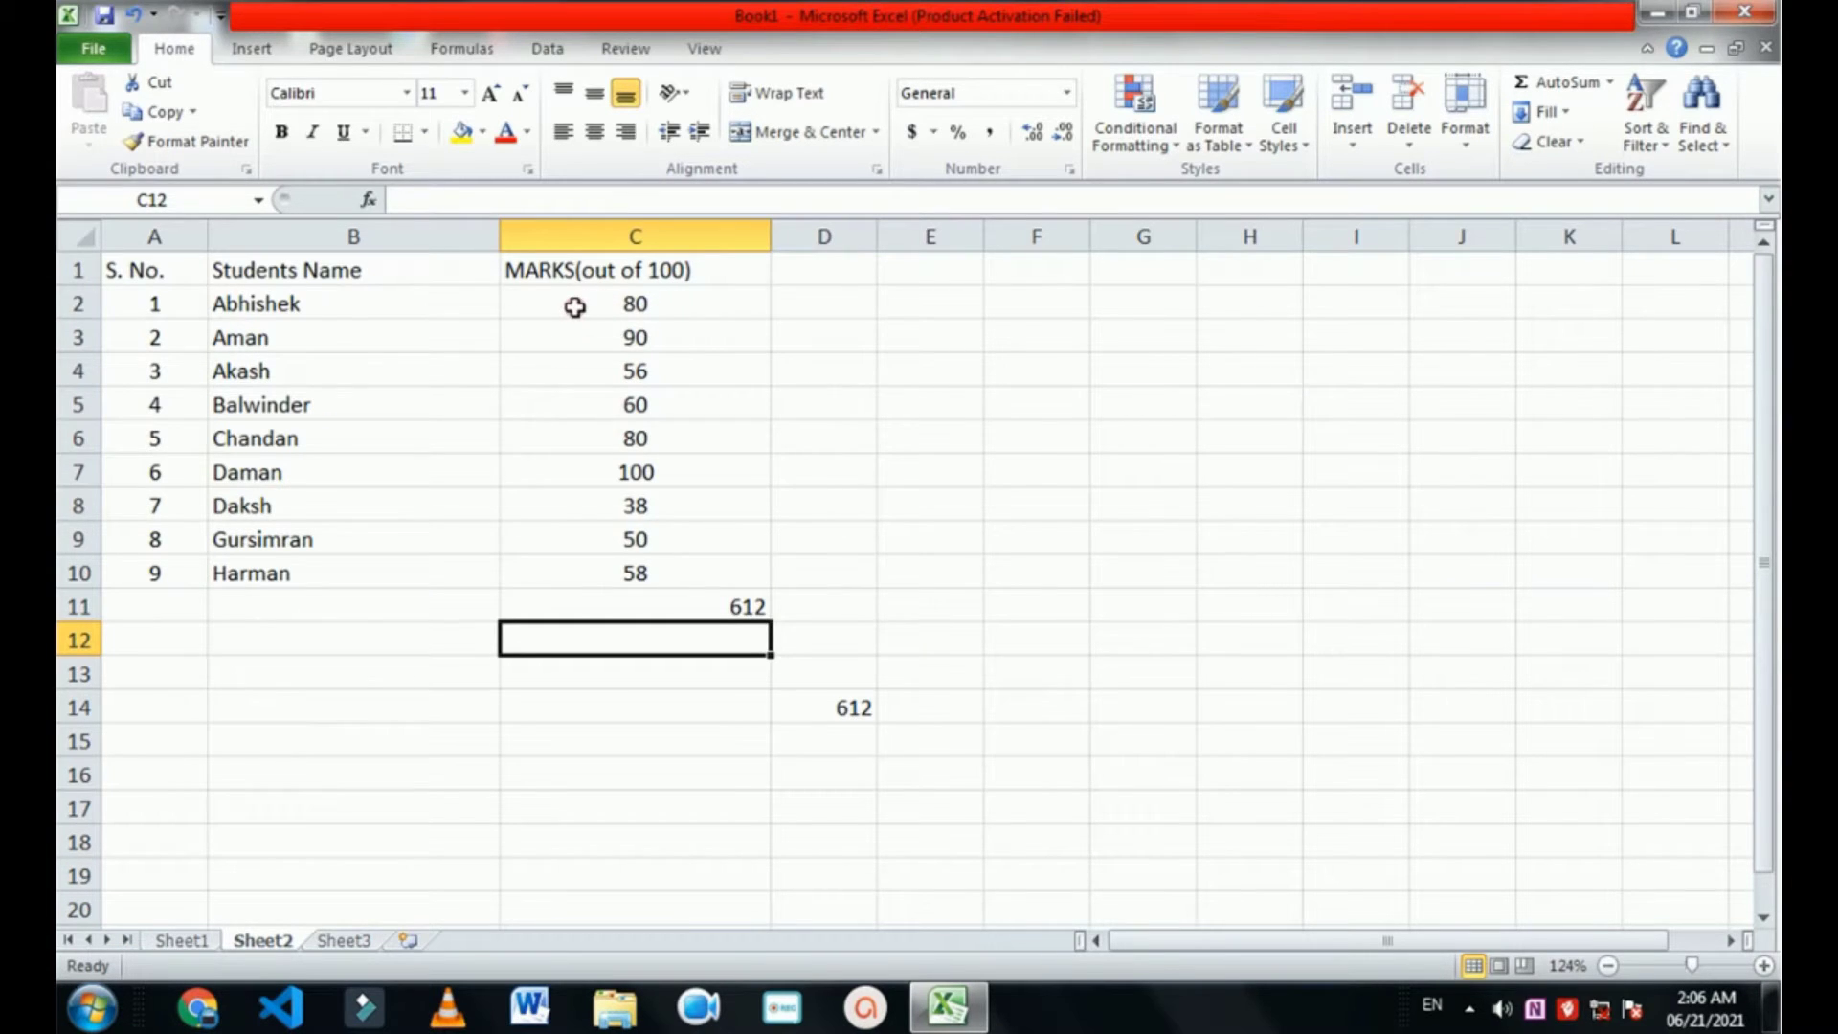
Step: Calculate the average of the marks in C2:C10 with an AVERAGE formula in cell C12
drag(574, 307, 713, 573)
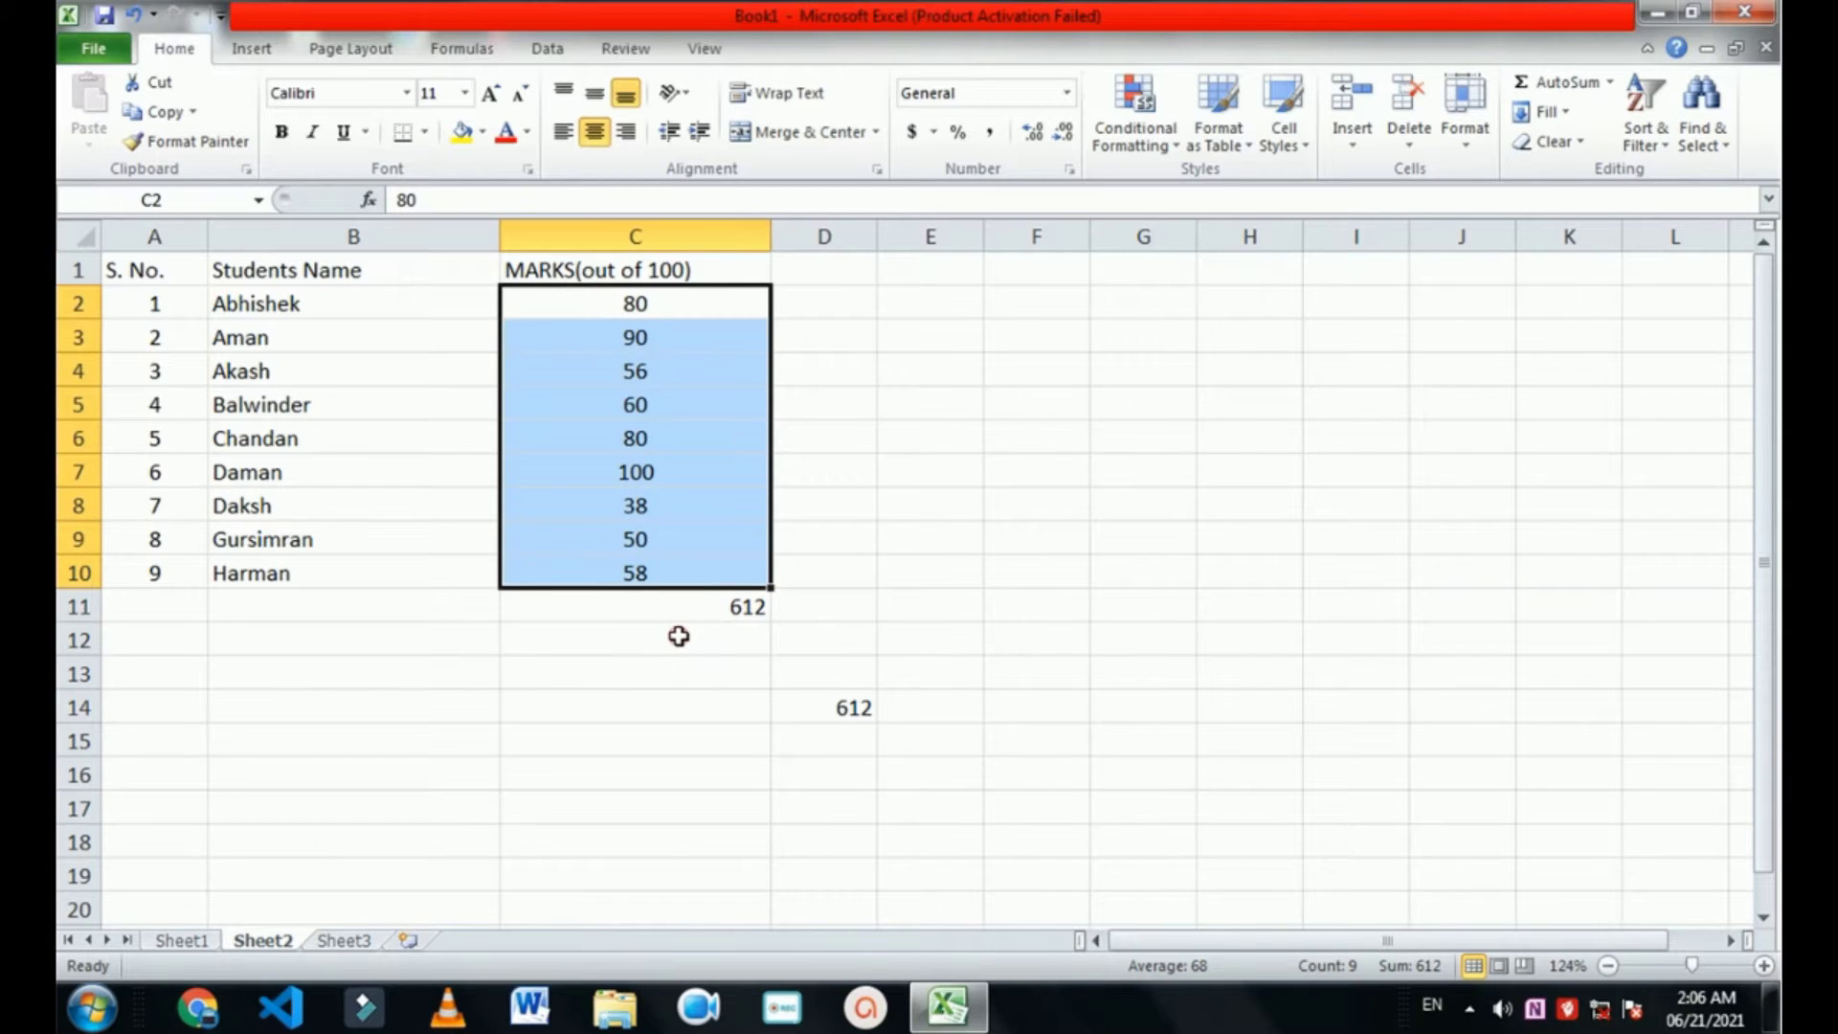
click(679, 636)
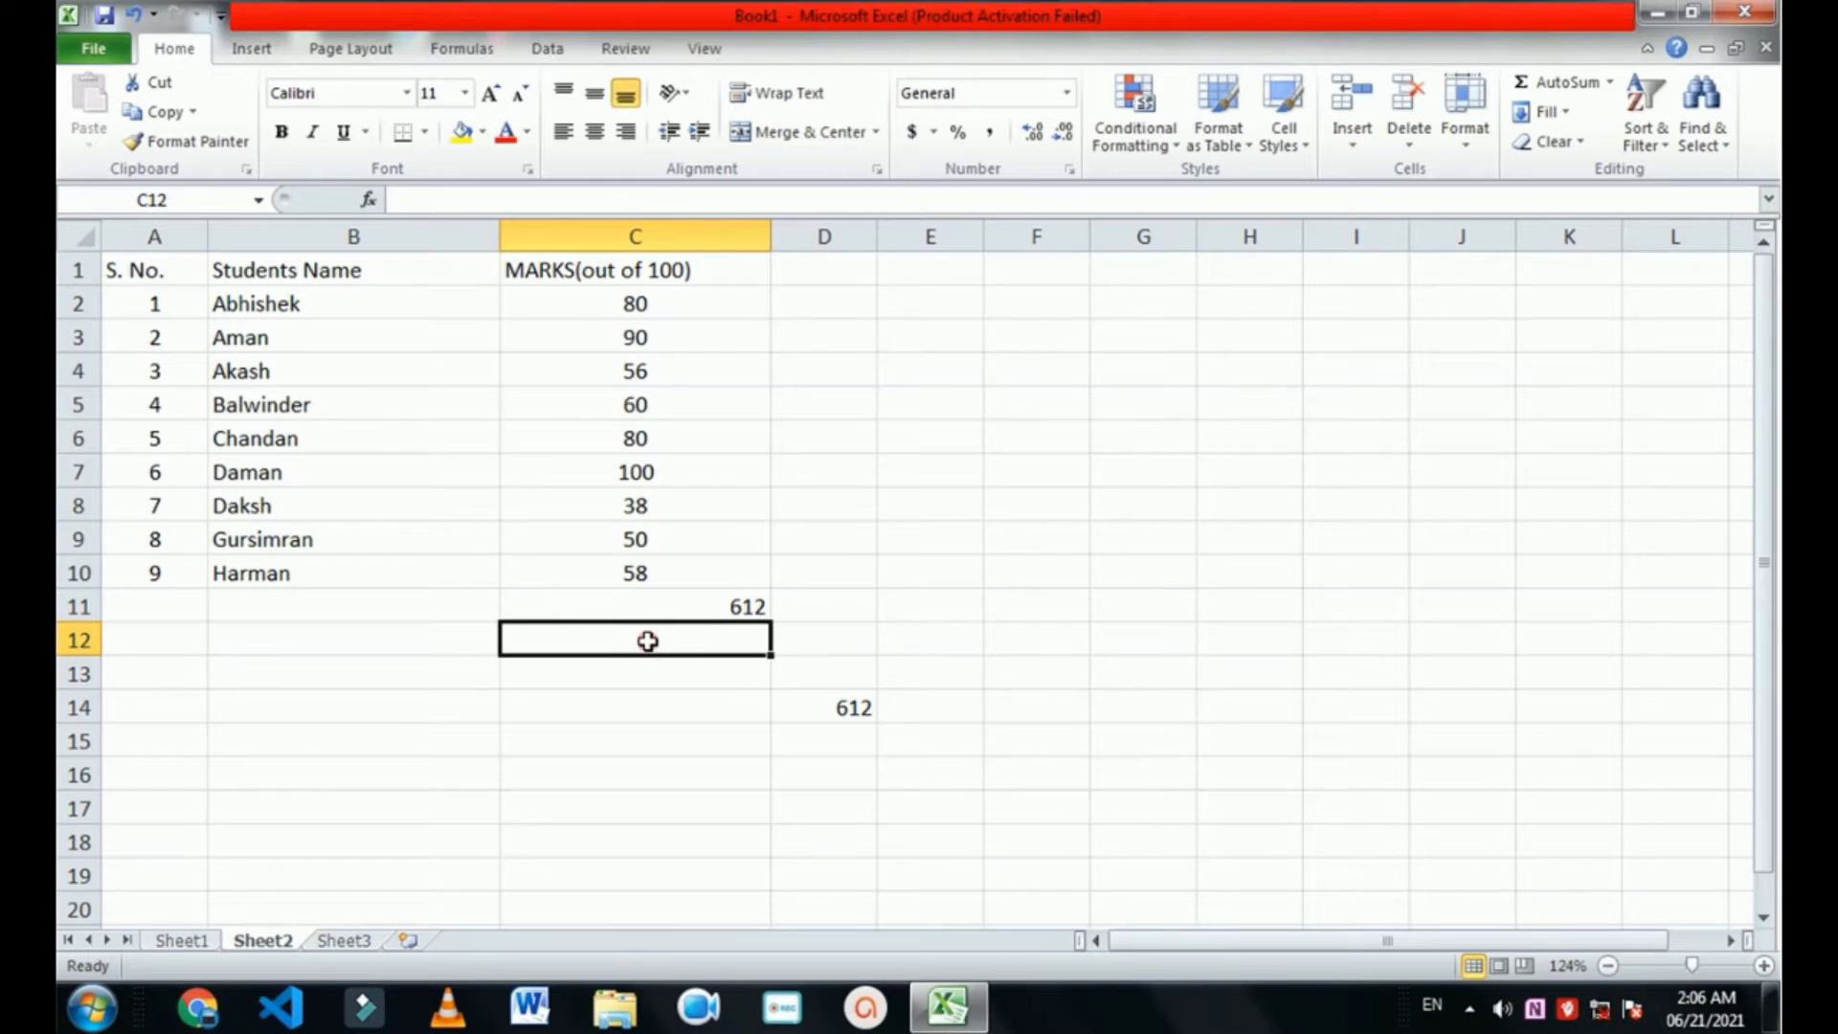
text(=)
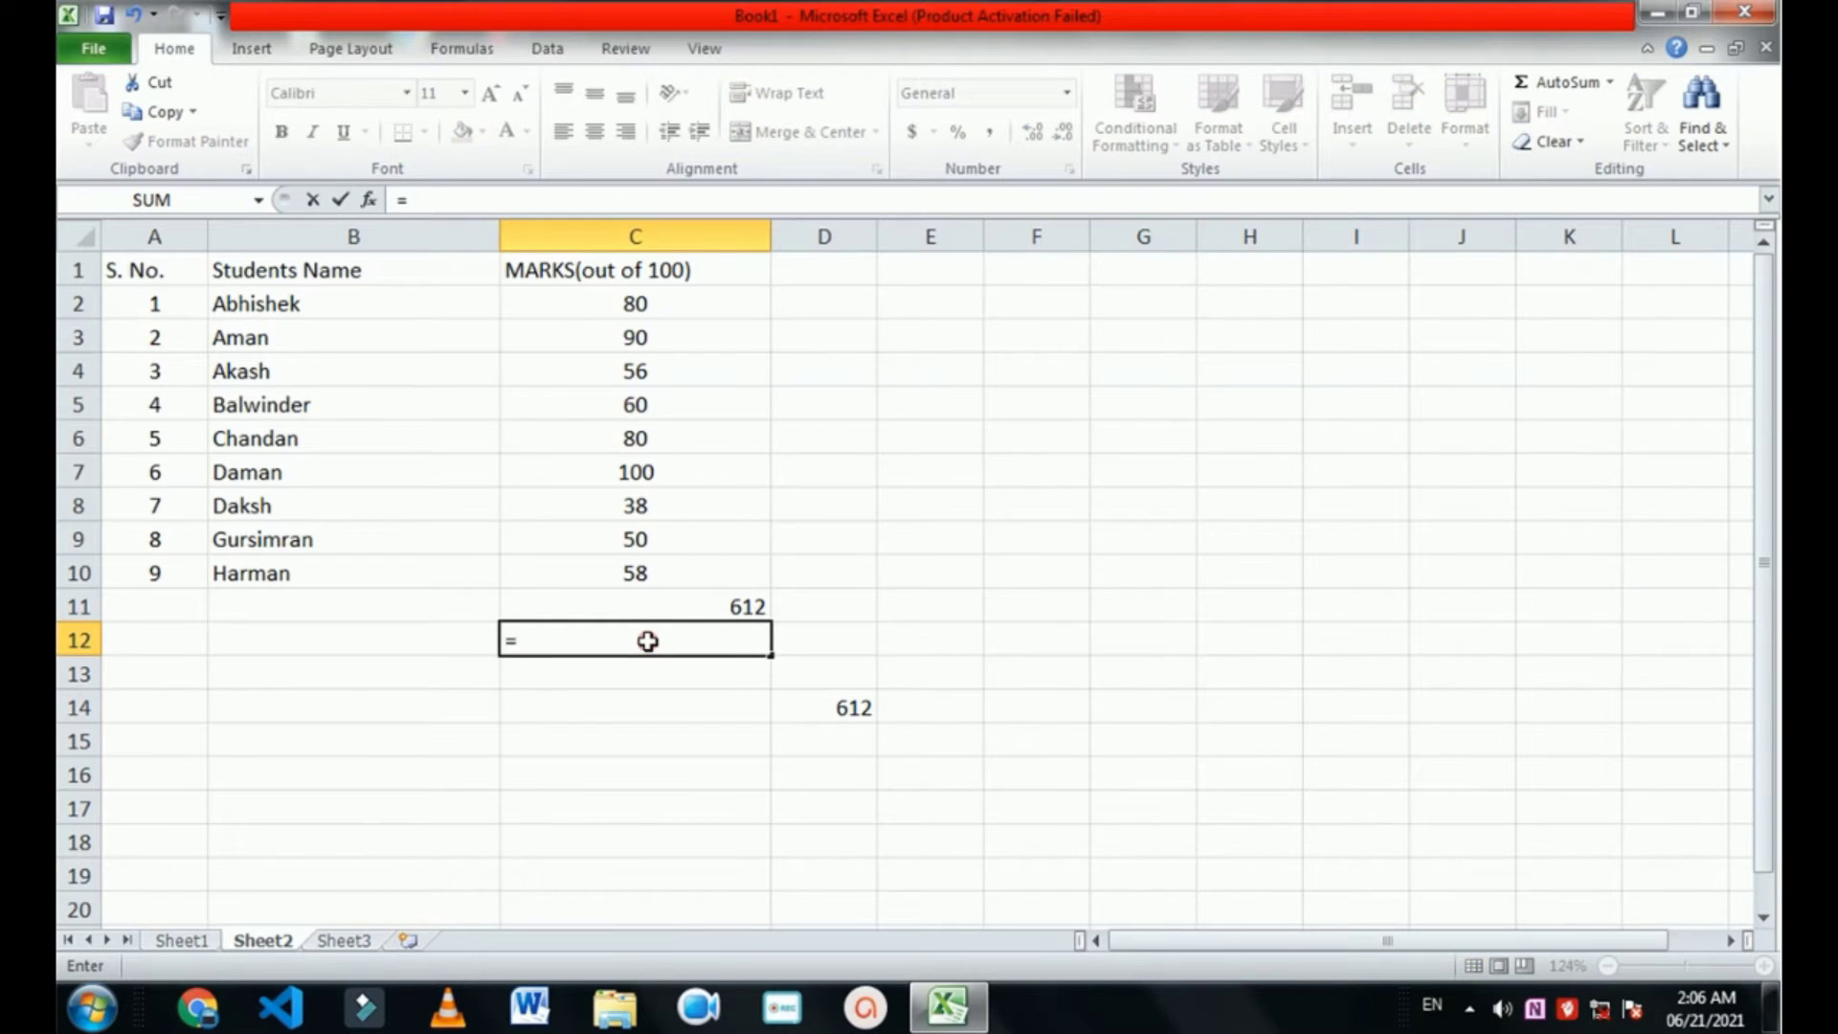
text(AVERAGE)
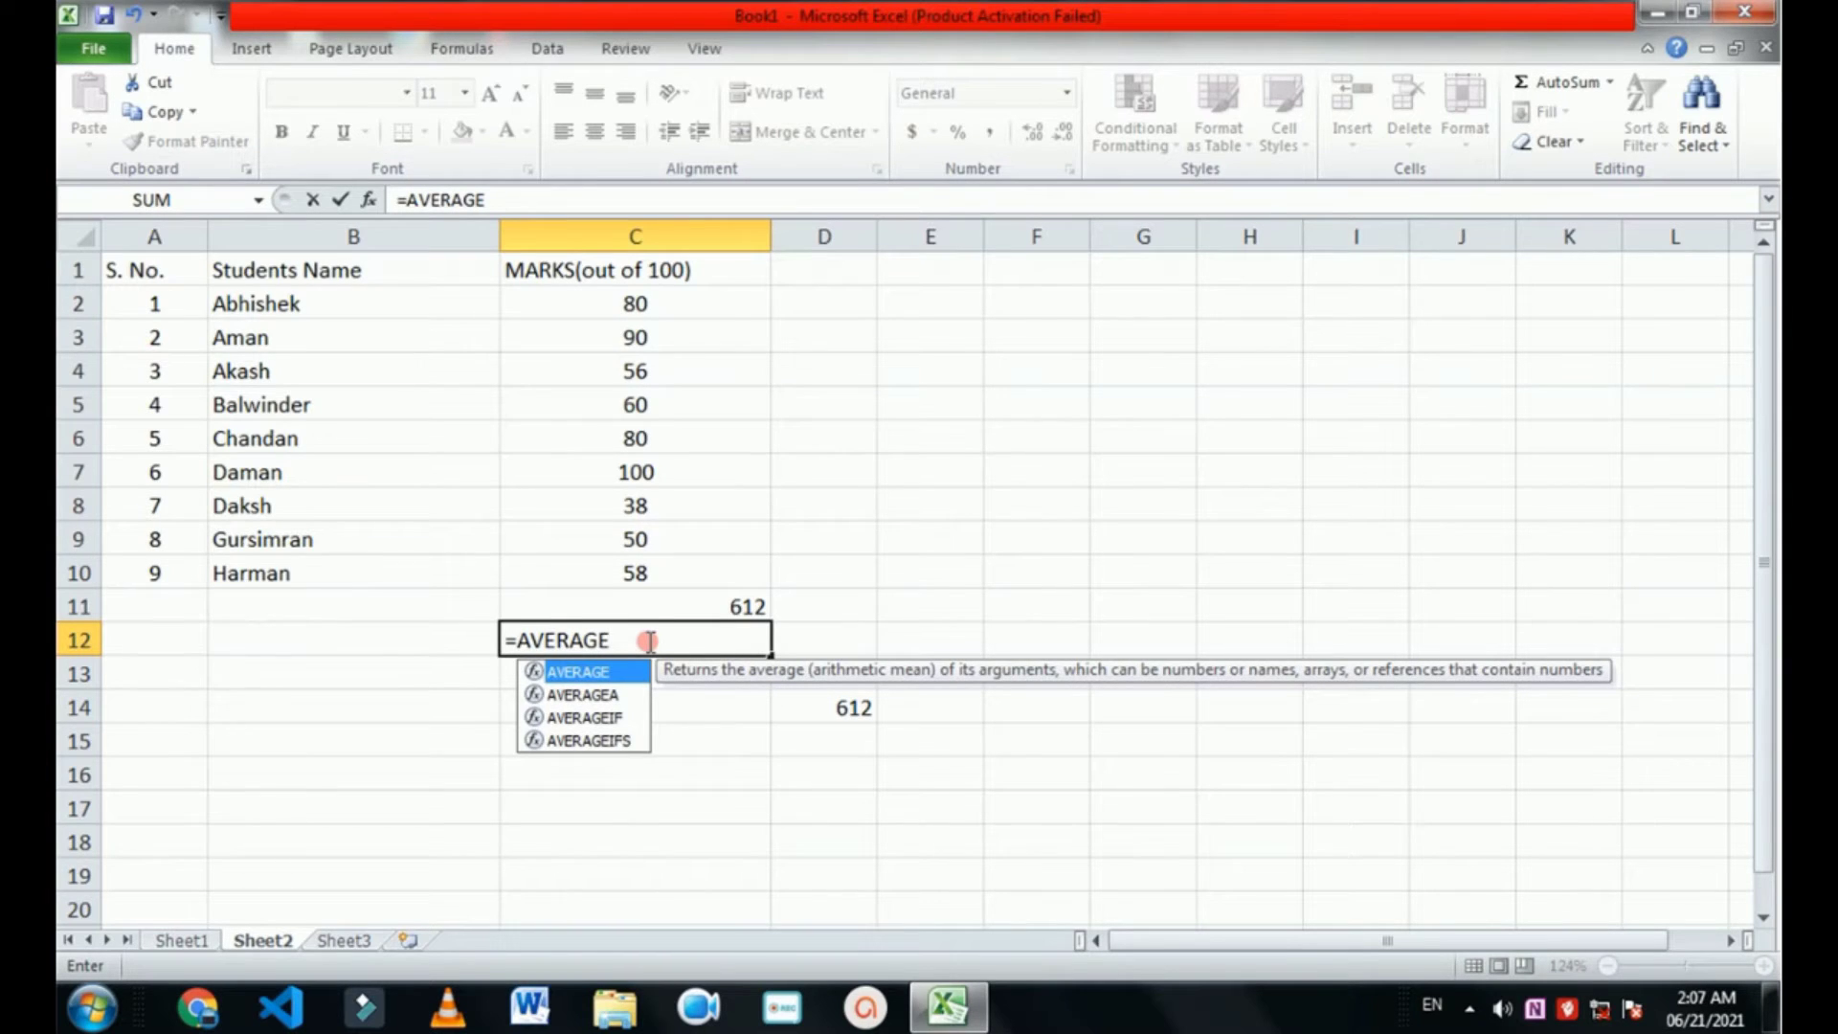
text(()
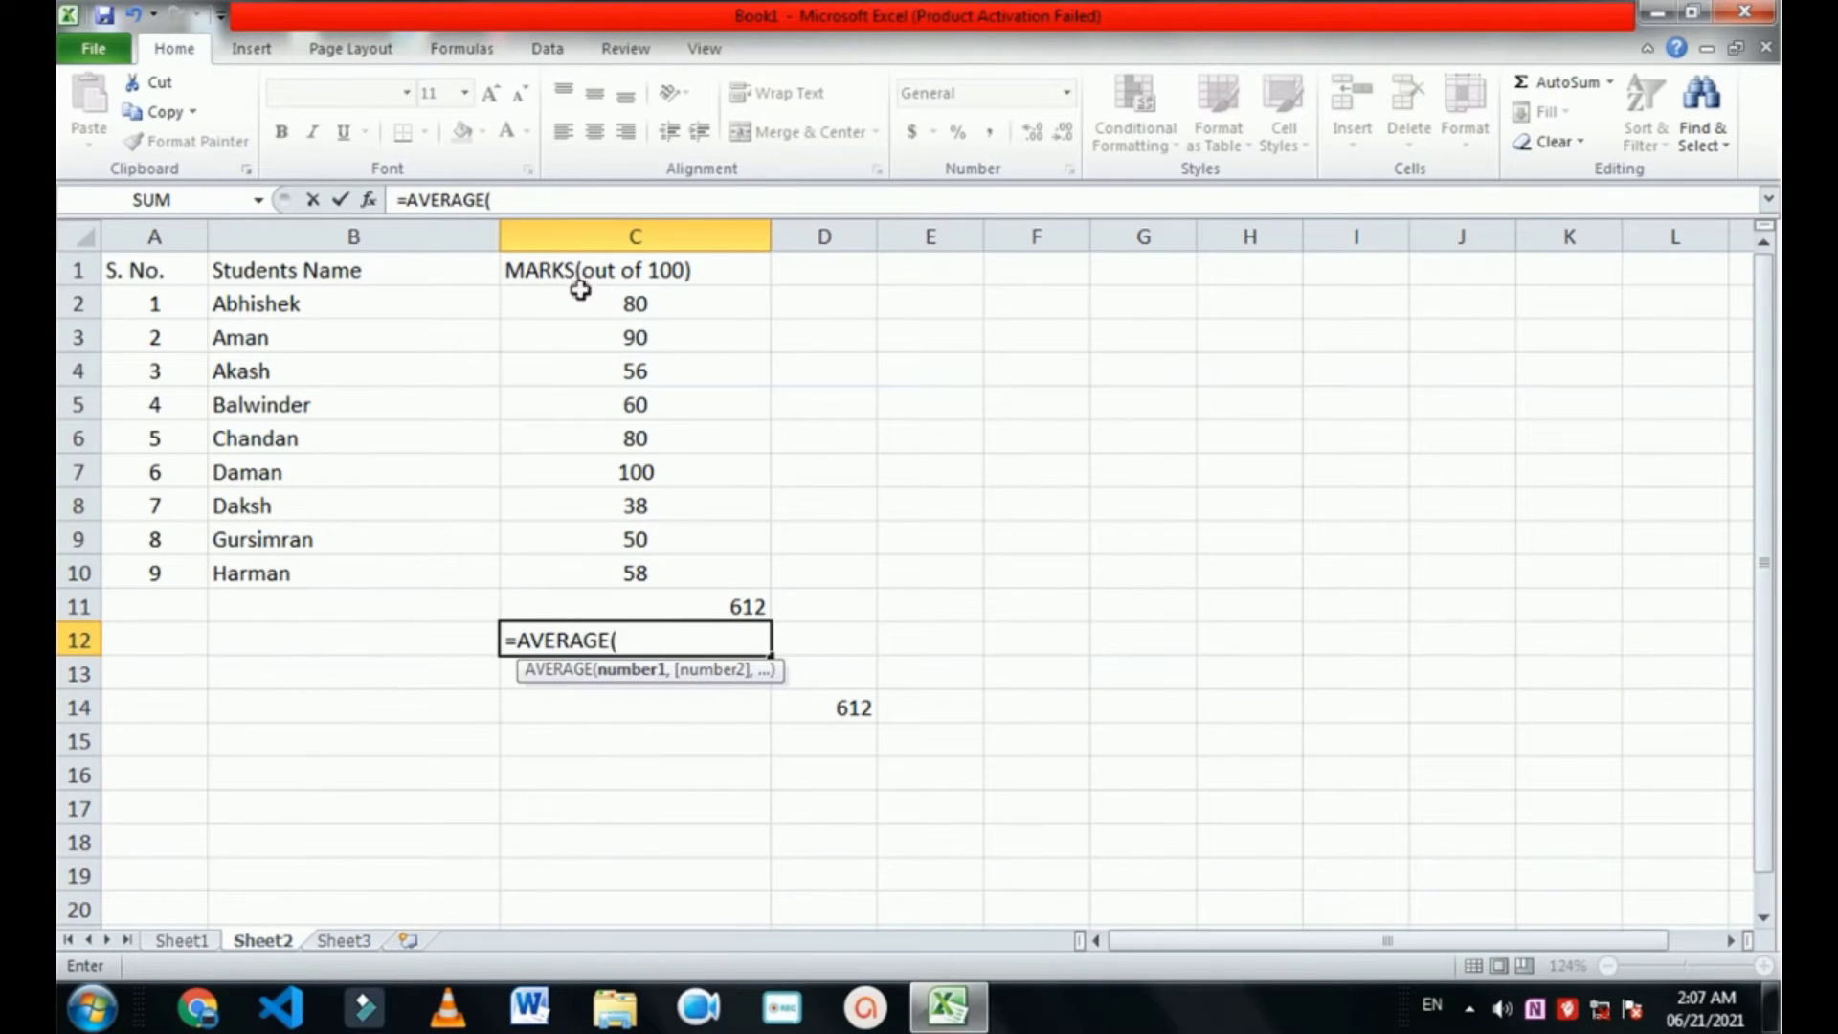
drag(612, 306, 684, 571)
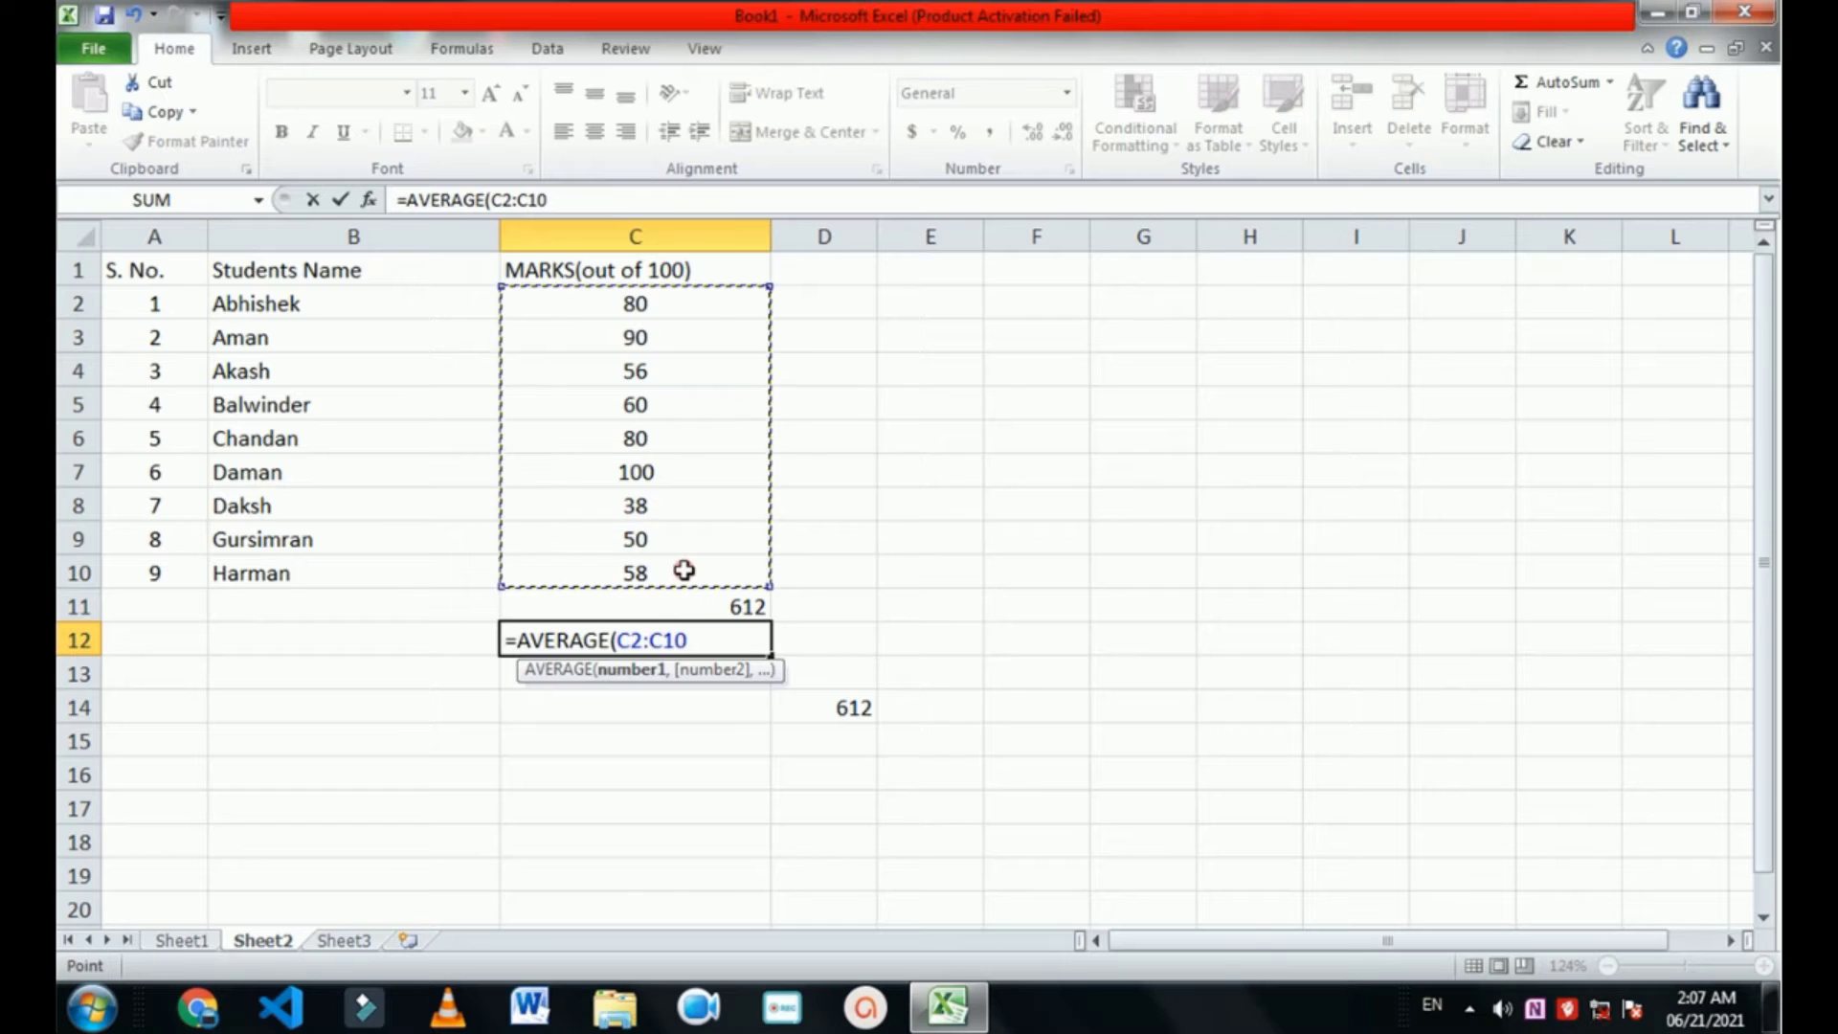
key(Return)
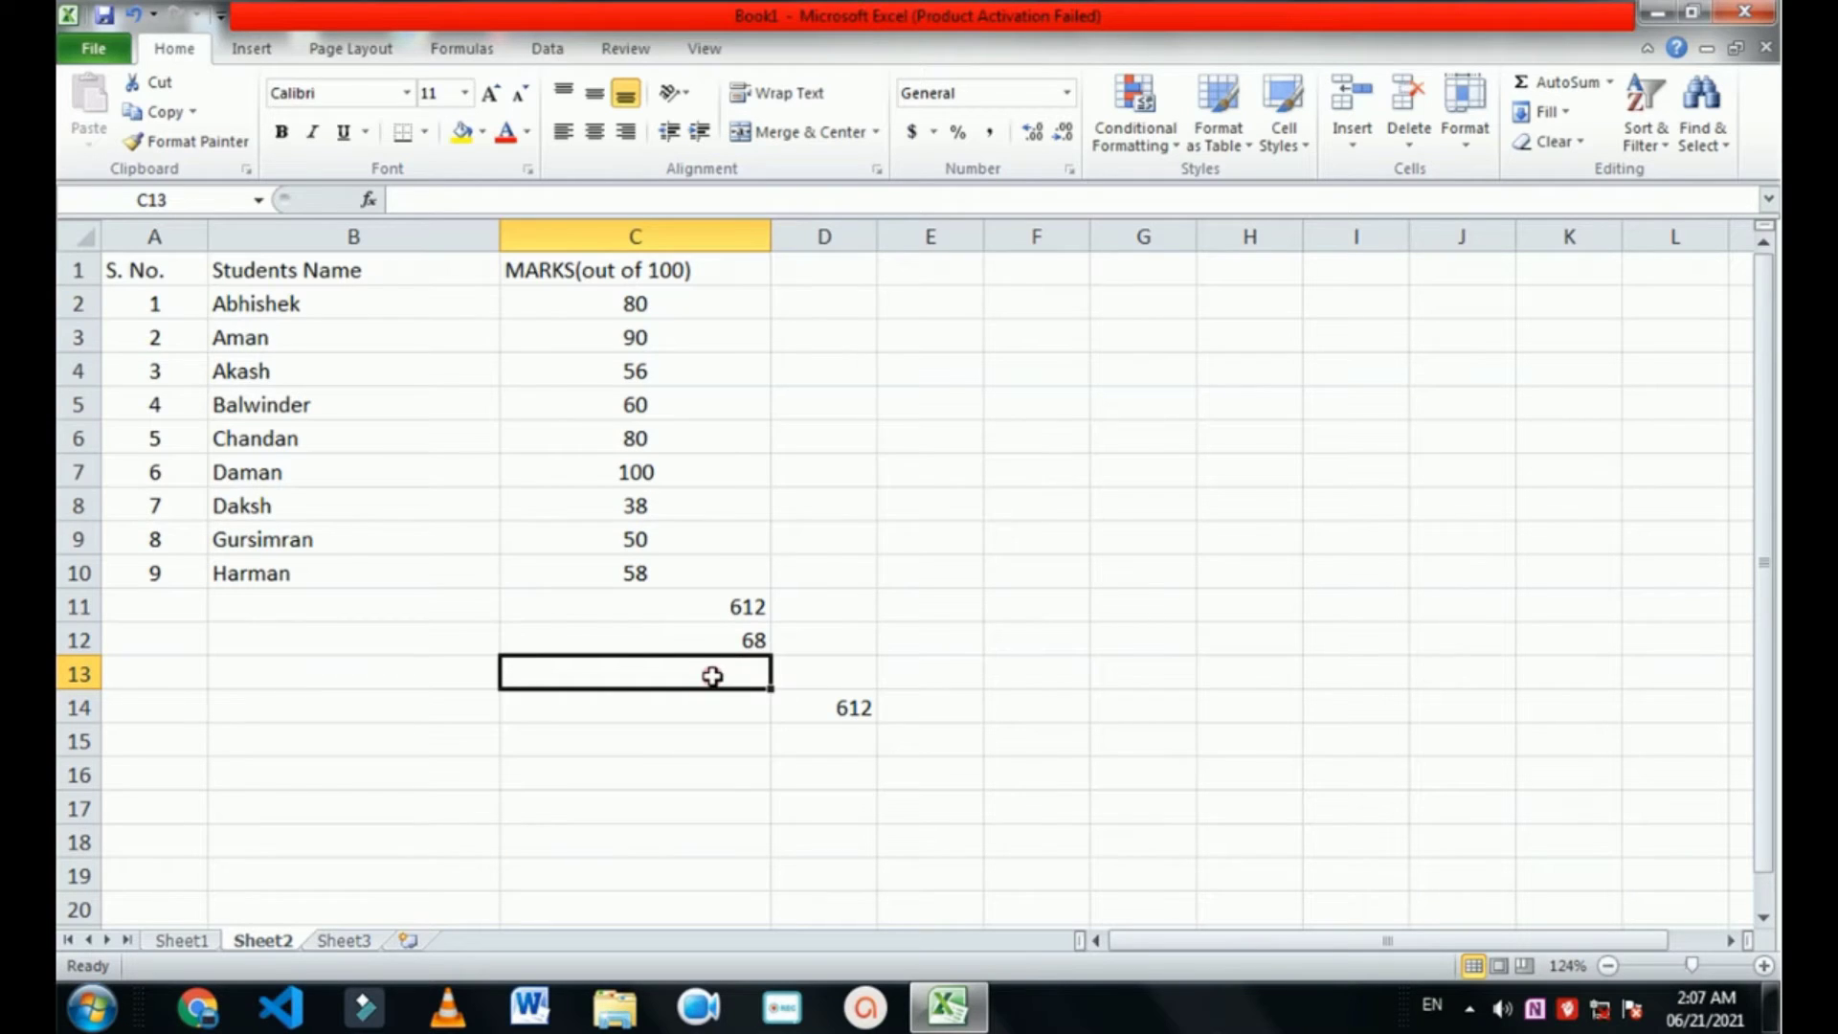
Step: Count the numeric cells in C2:C13 with a COUNT formula in cell C14
click(679, 312)
click(669, 709)
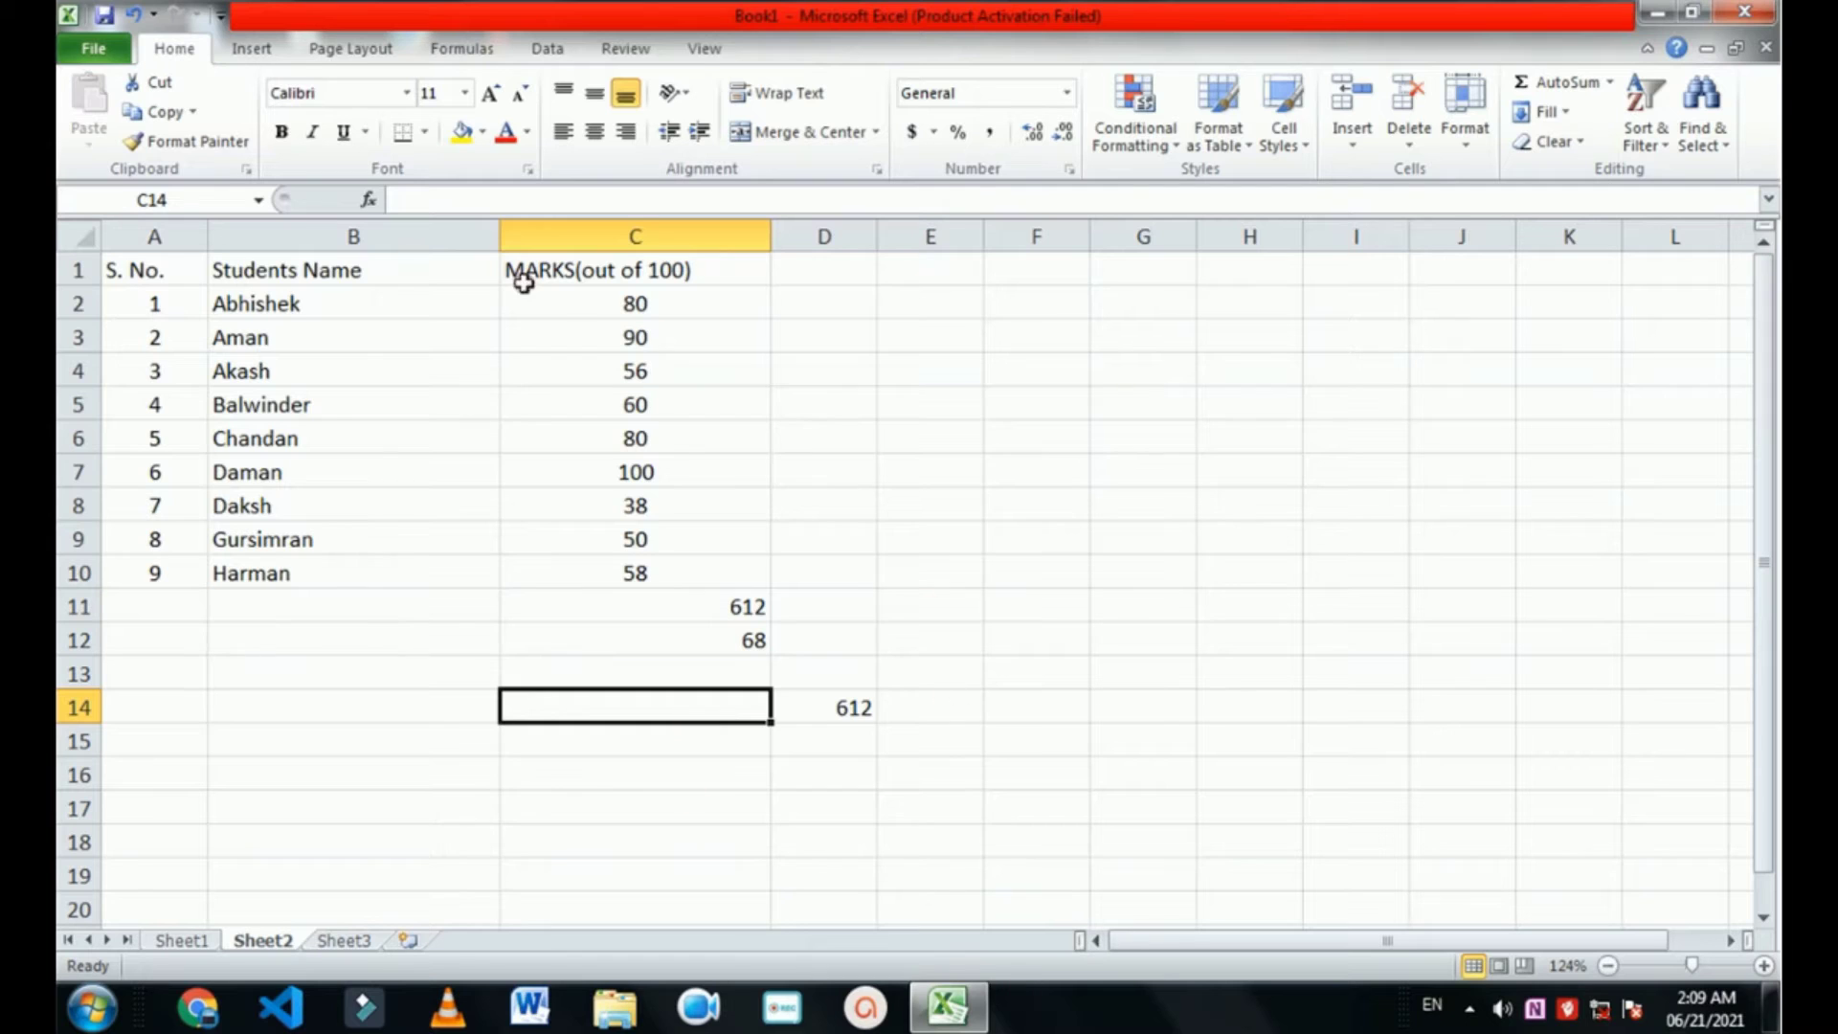
drag(566, 316, 663, 676)
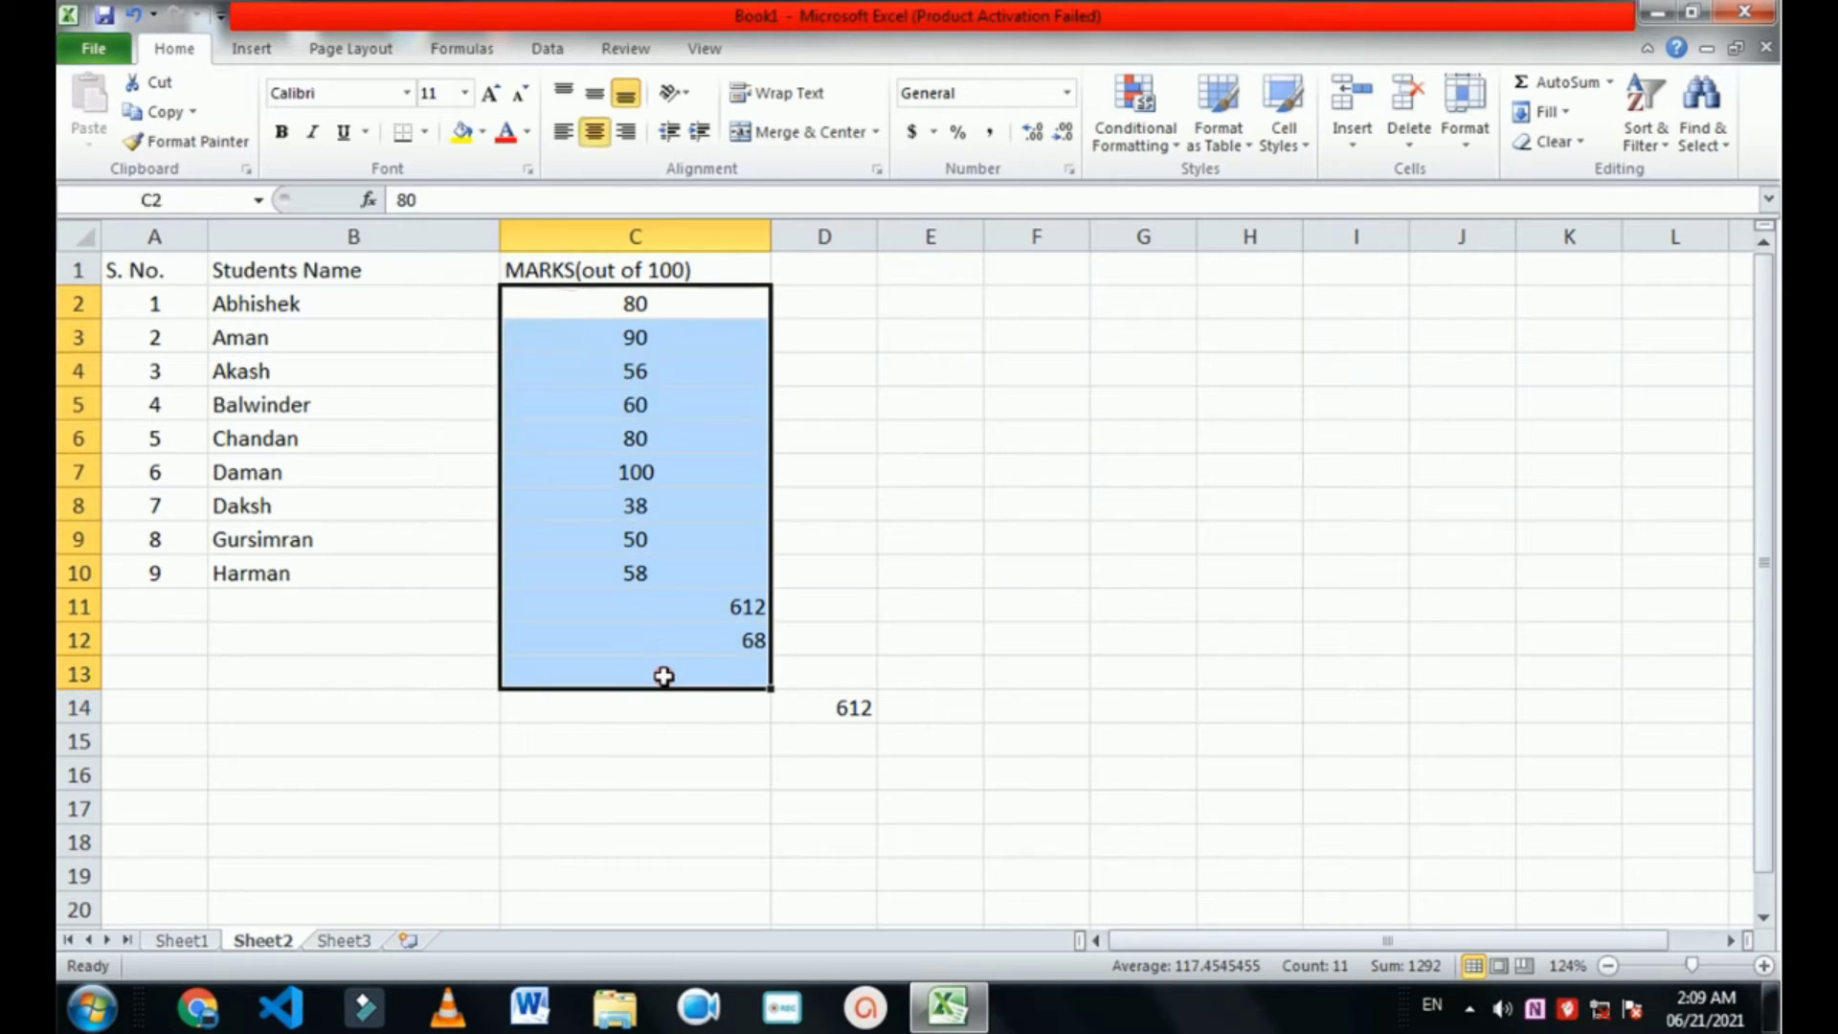
click(703, 708)
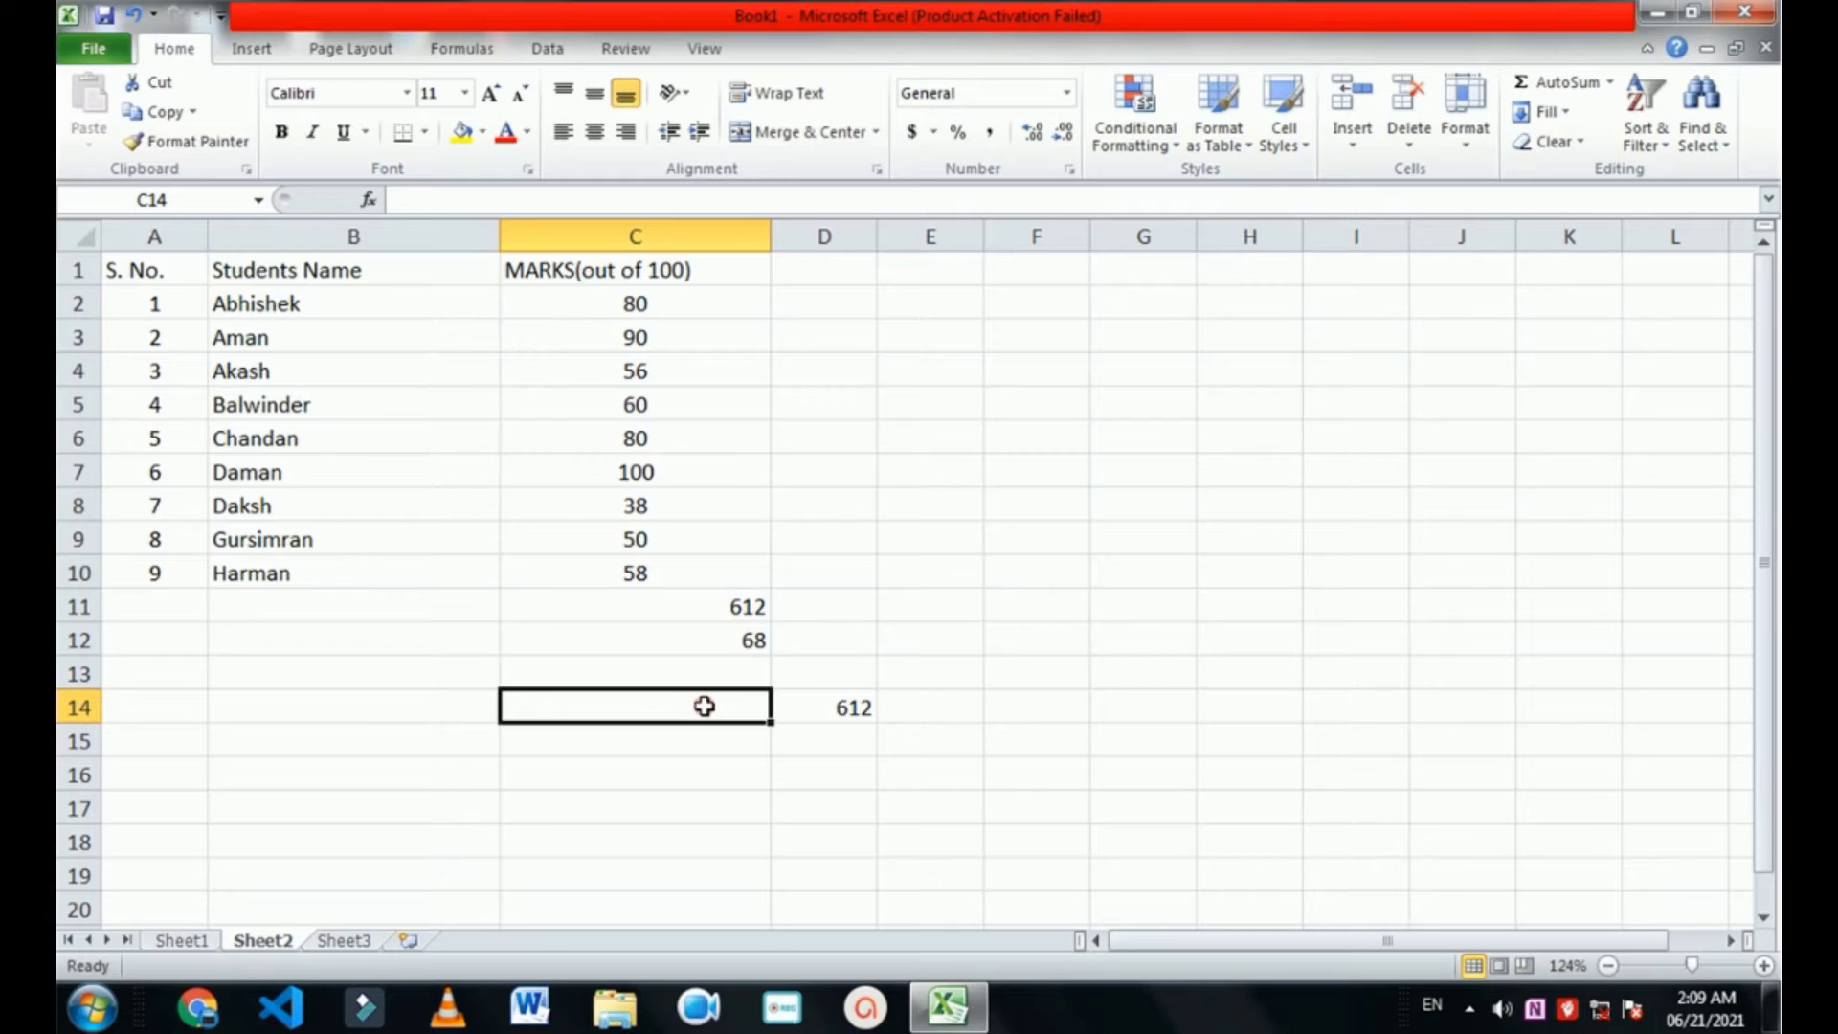
text(=)
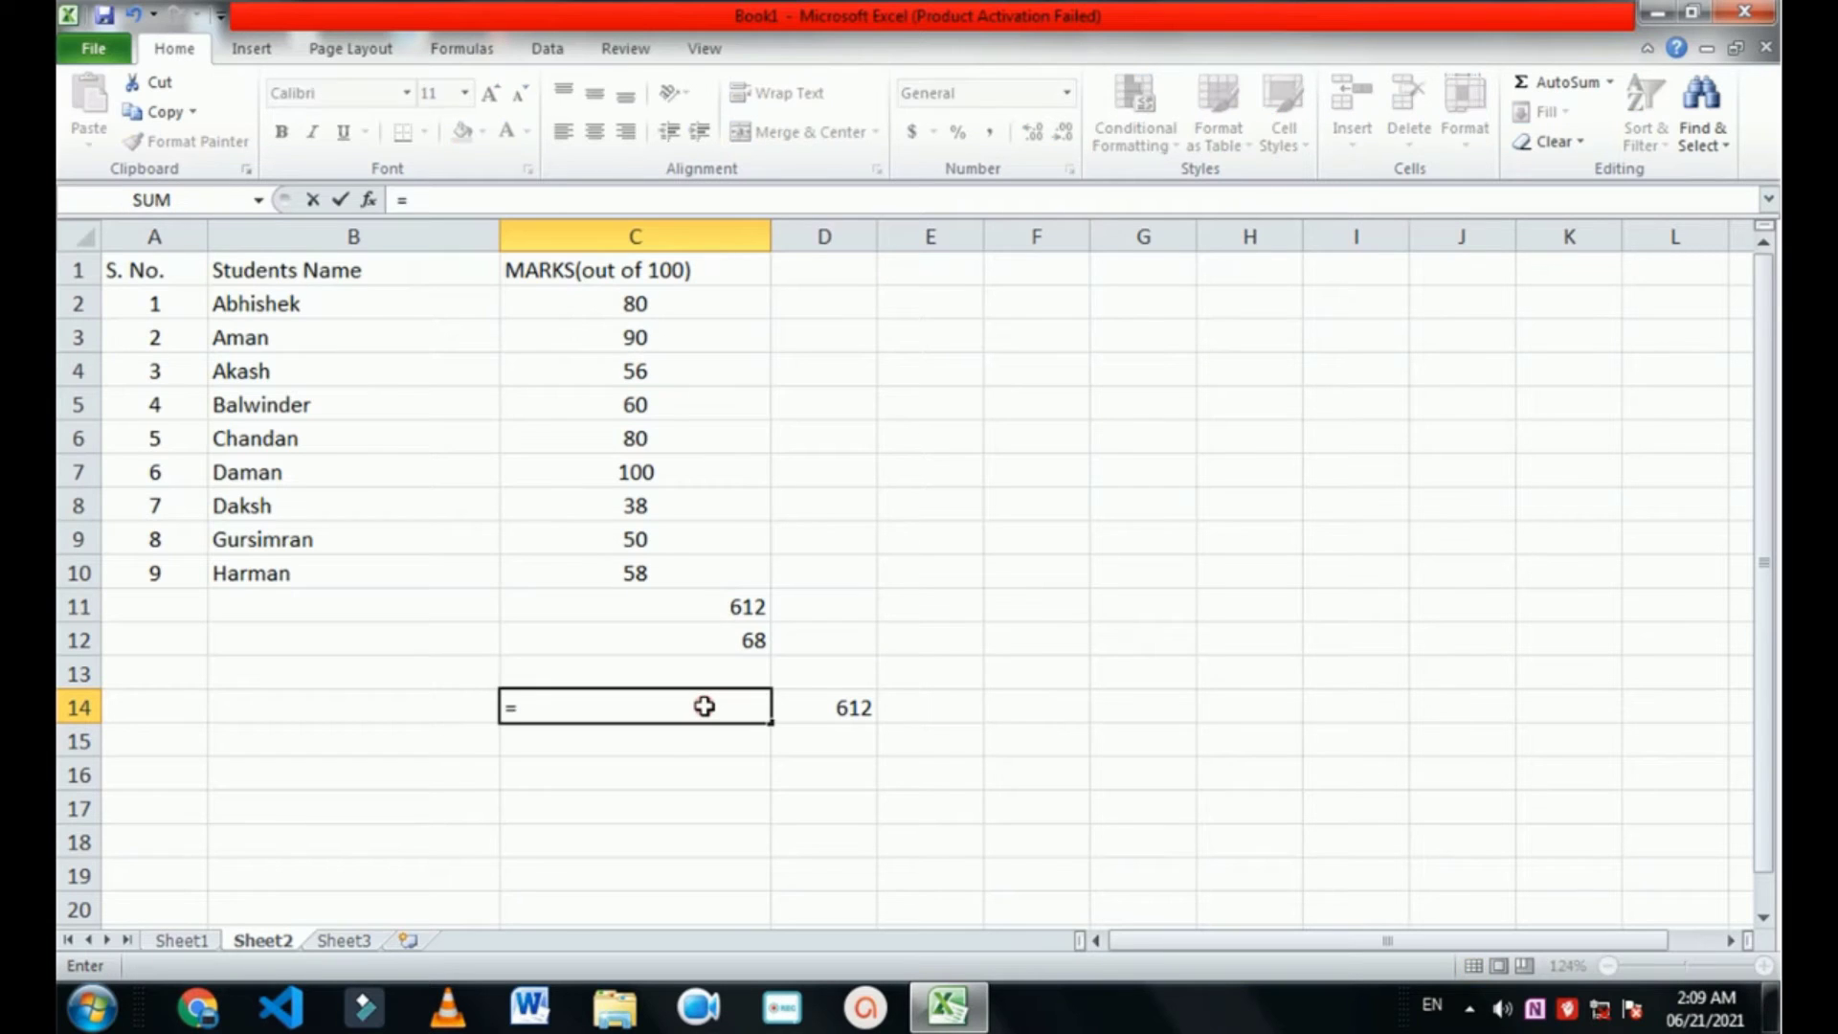
text(COUNT()
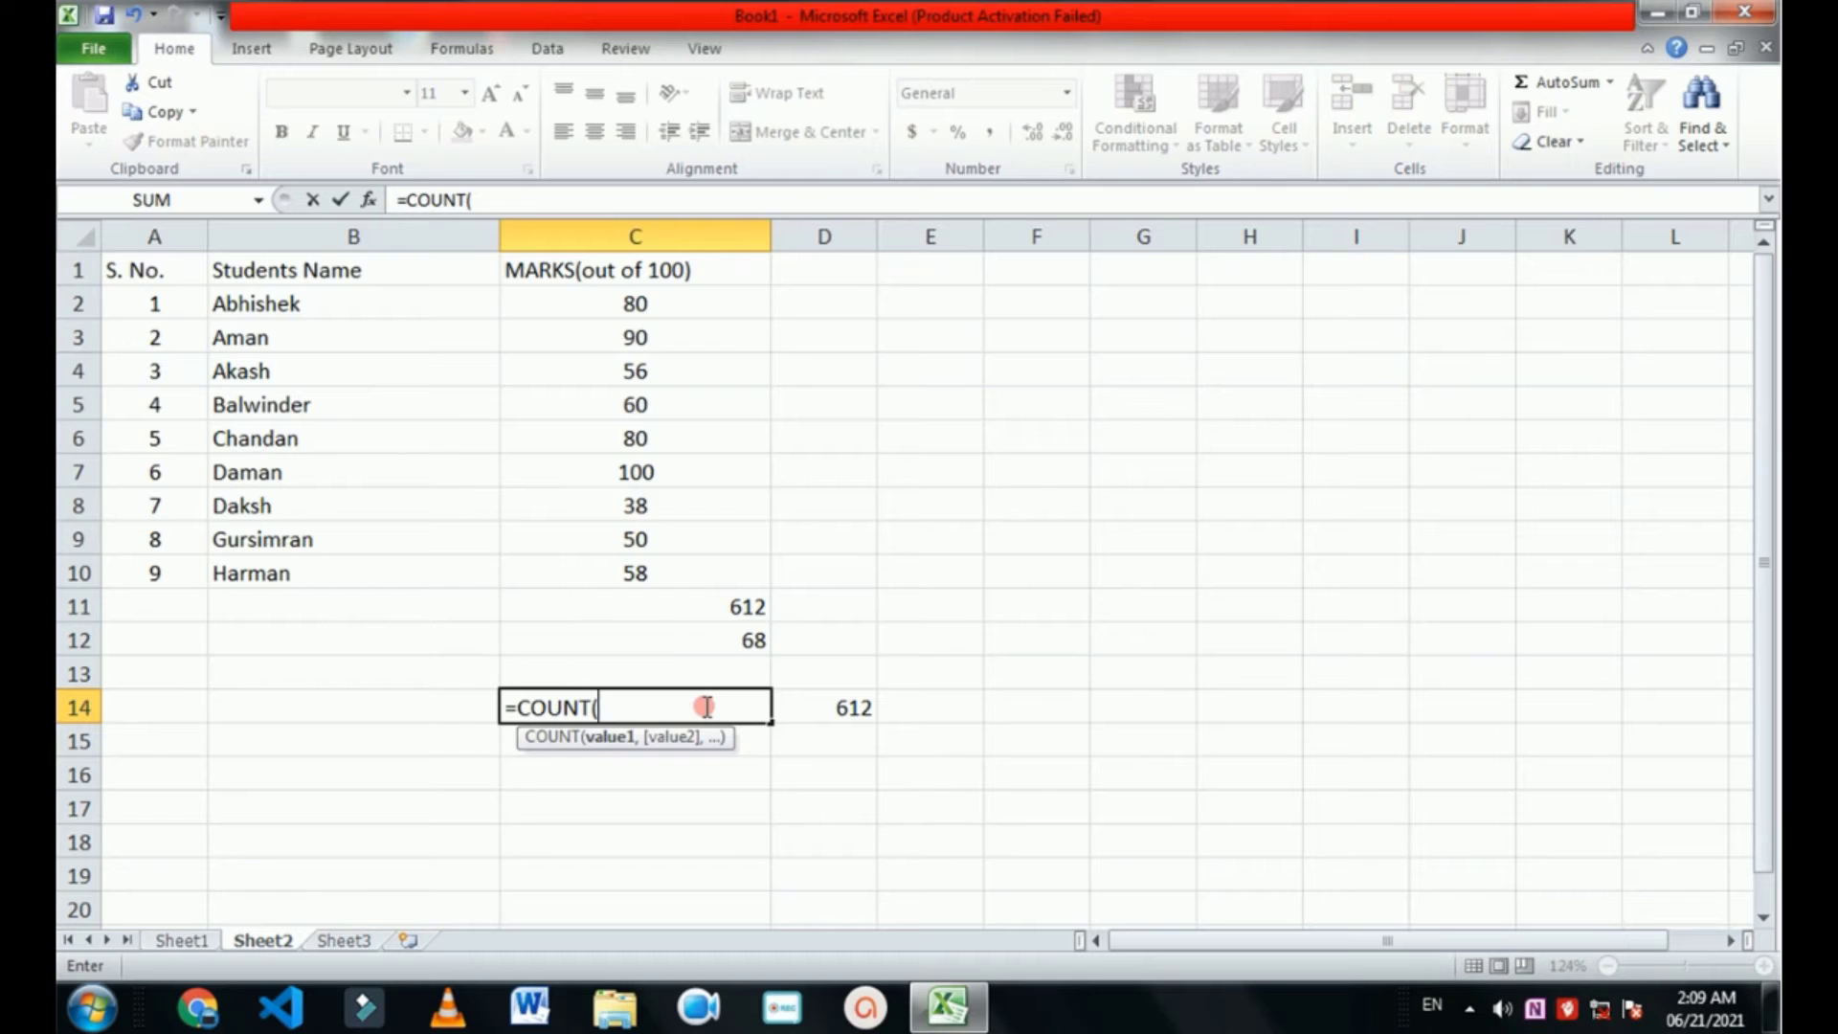
key(BackSpace)
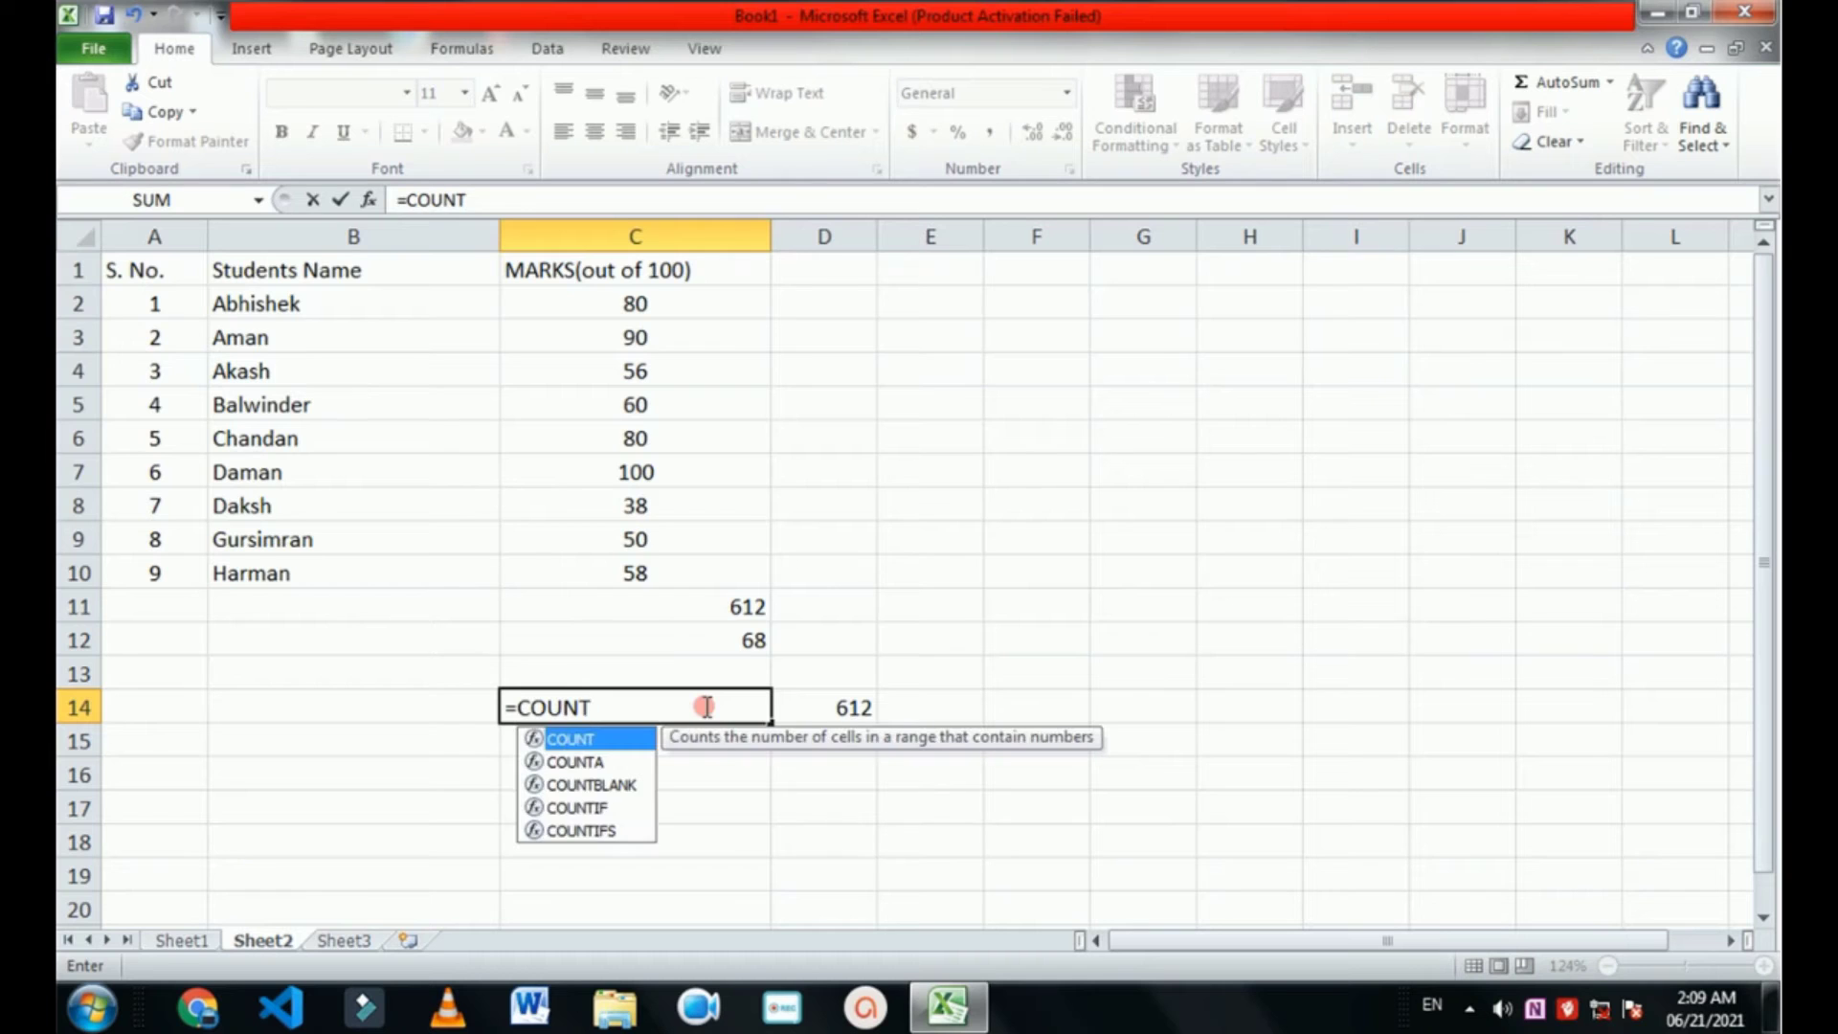
text(()
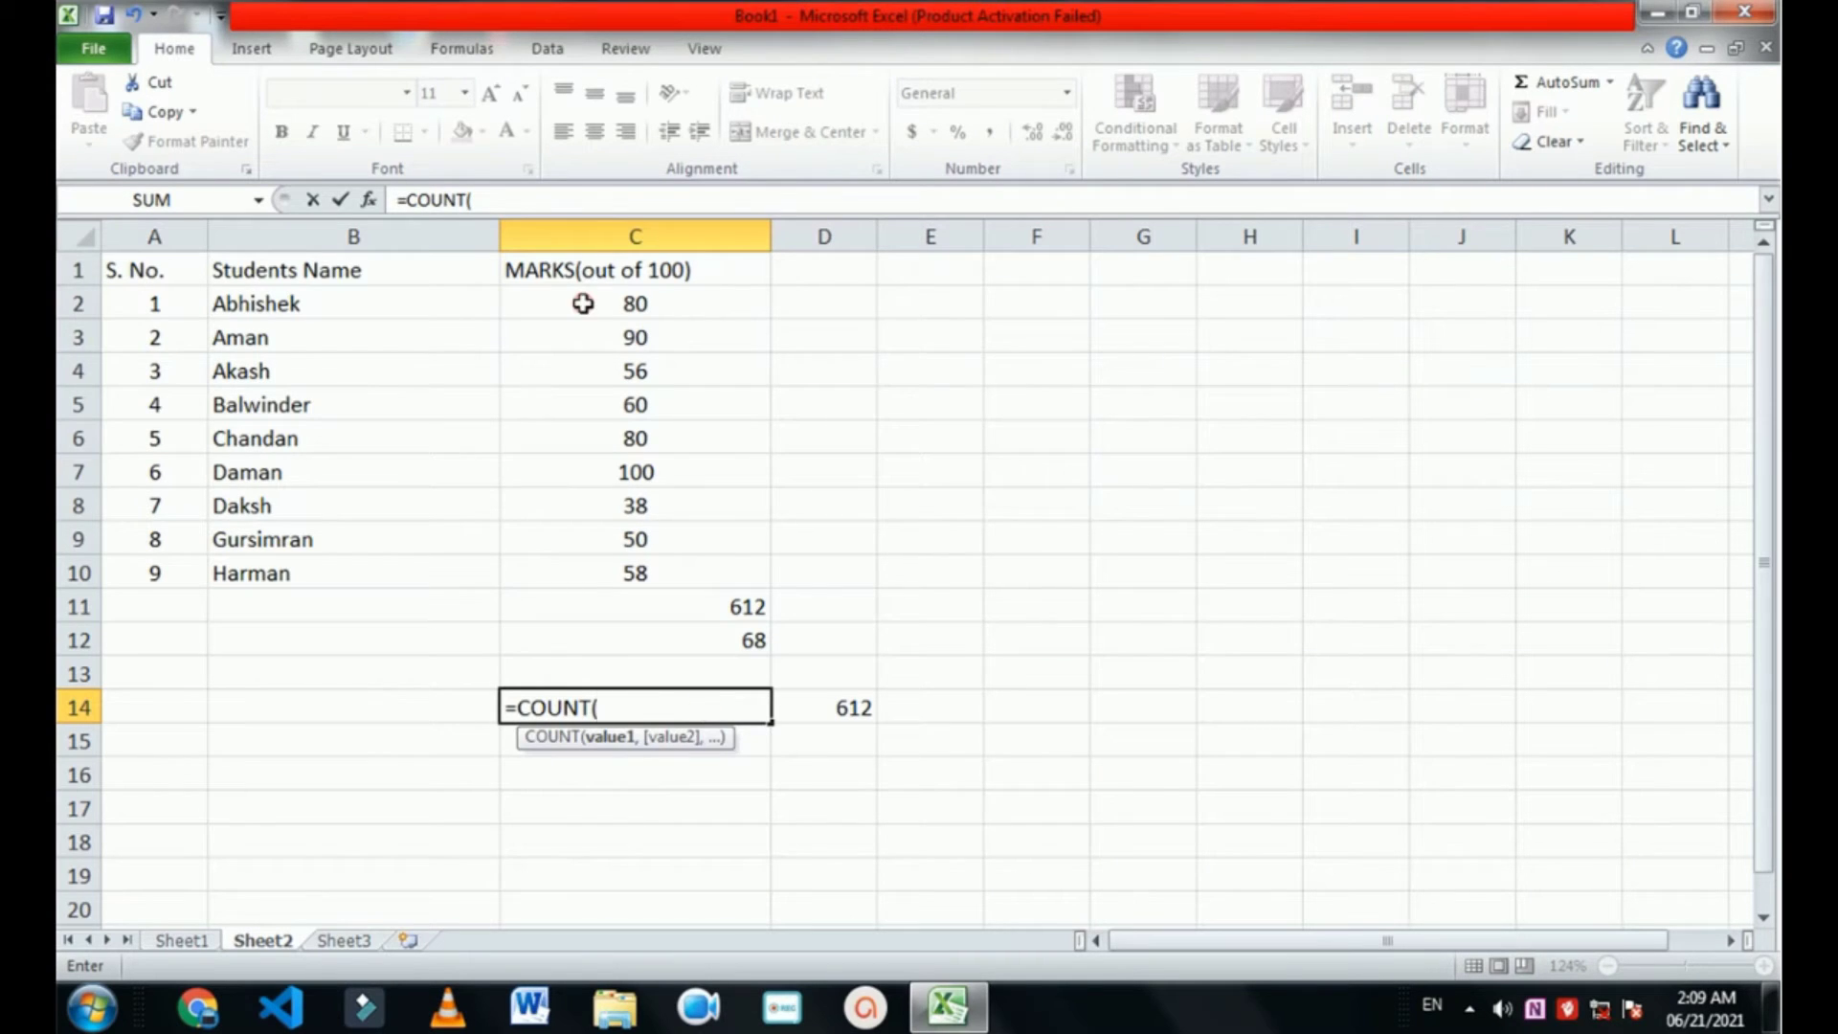
drag(581, 300, 702, 663)
click(748, 703)
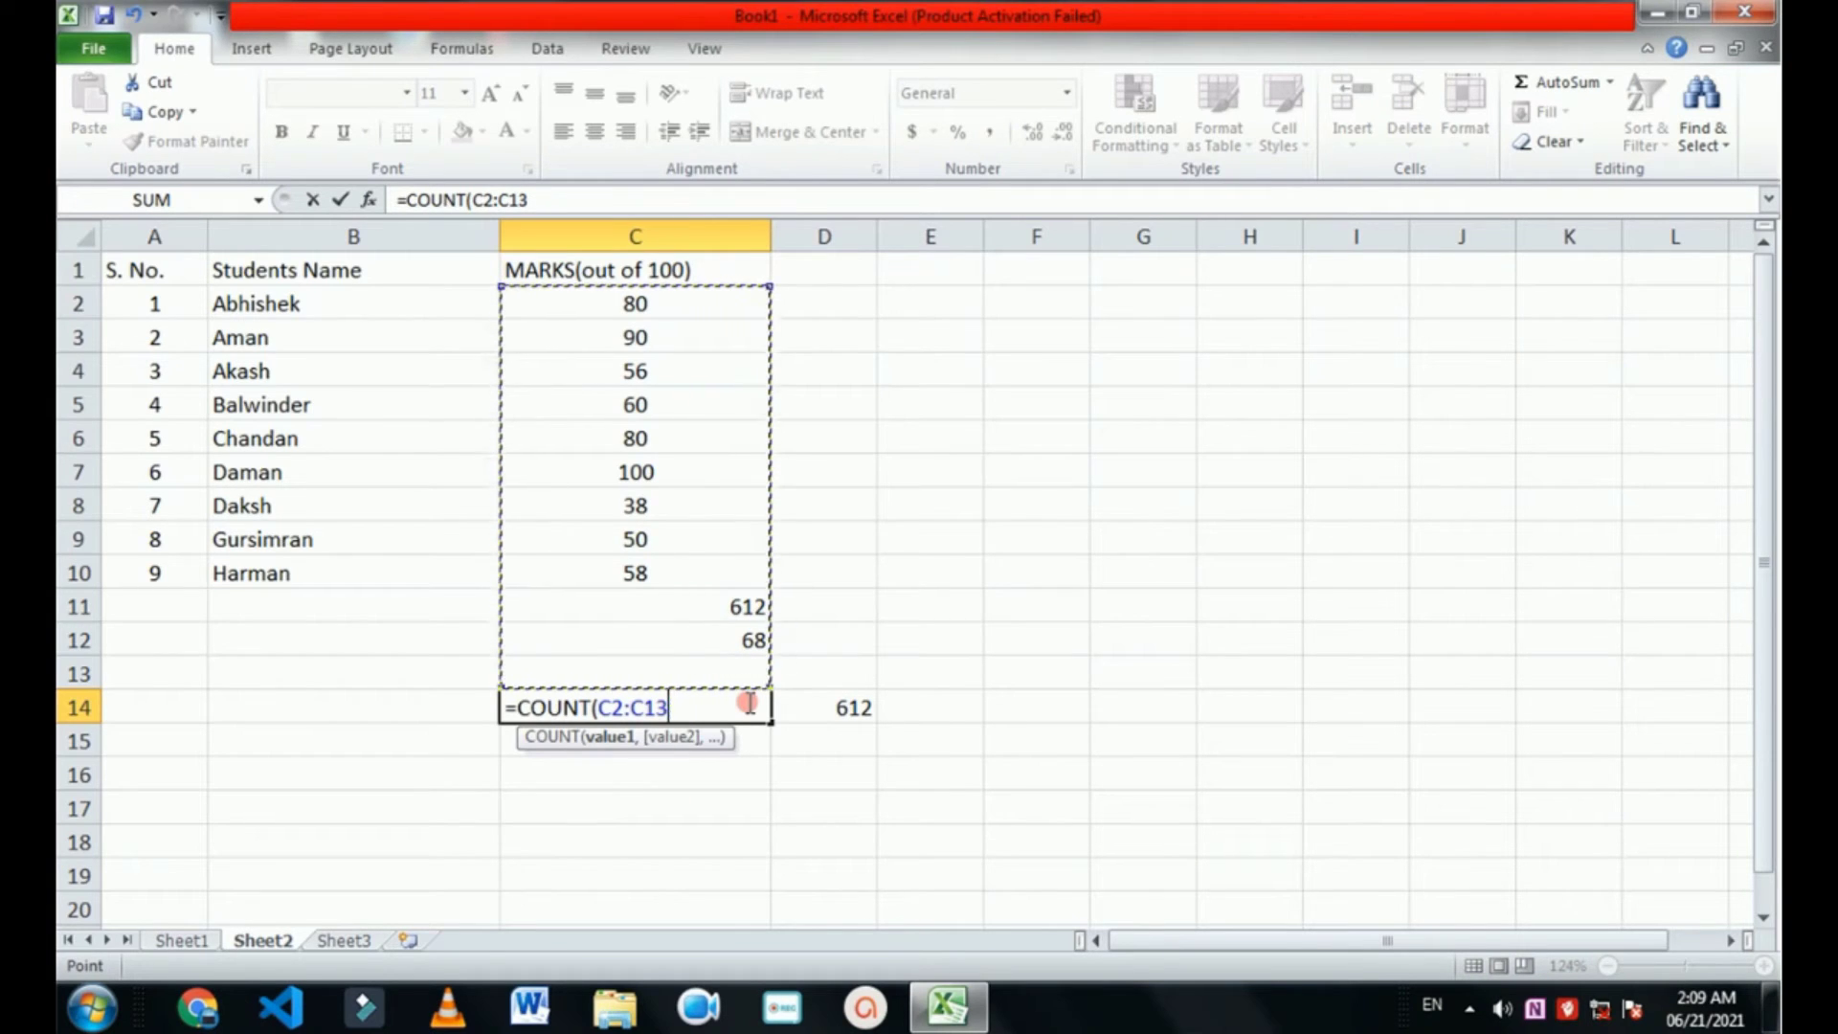
key(Return)
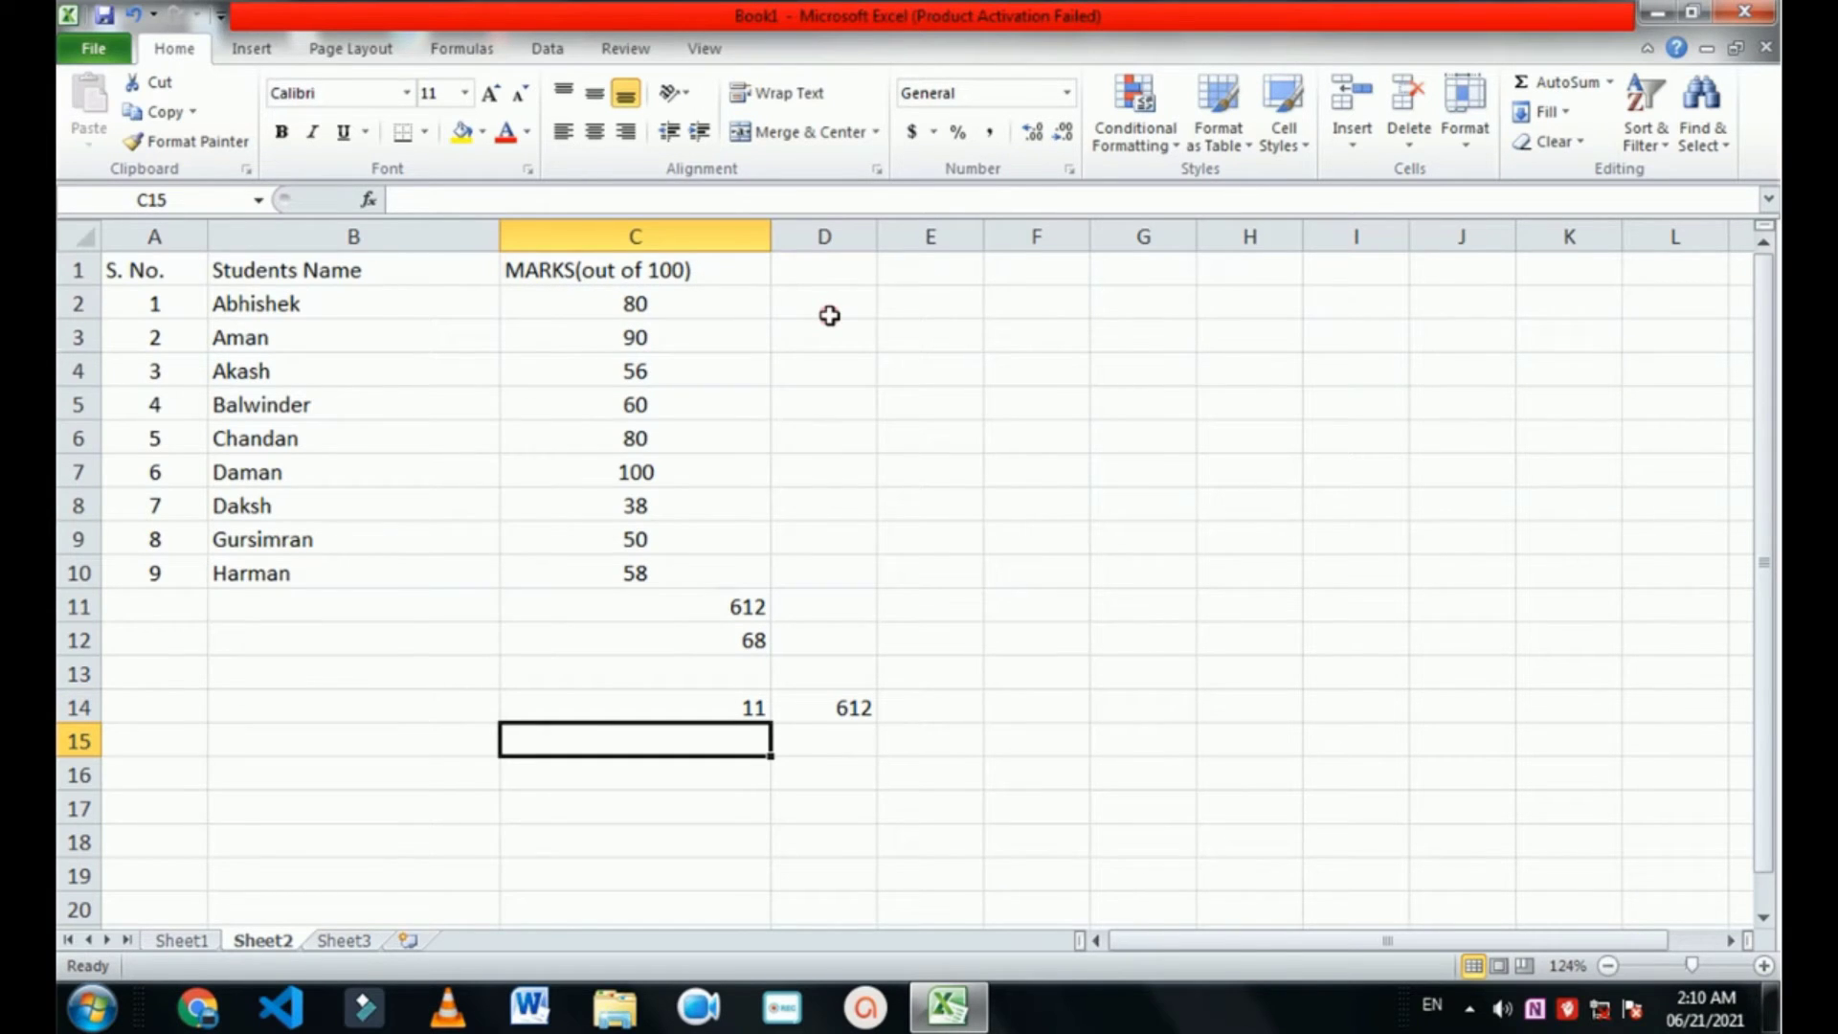
Step: Count the non-empty cells in C2:C13, text entries included, with a COUNTA formula in cell C14
click(709, 707)
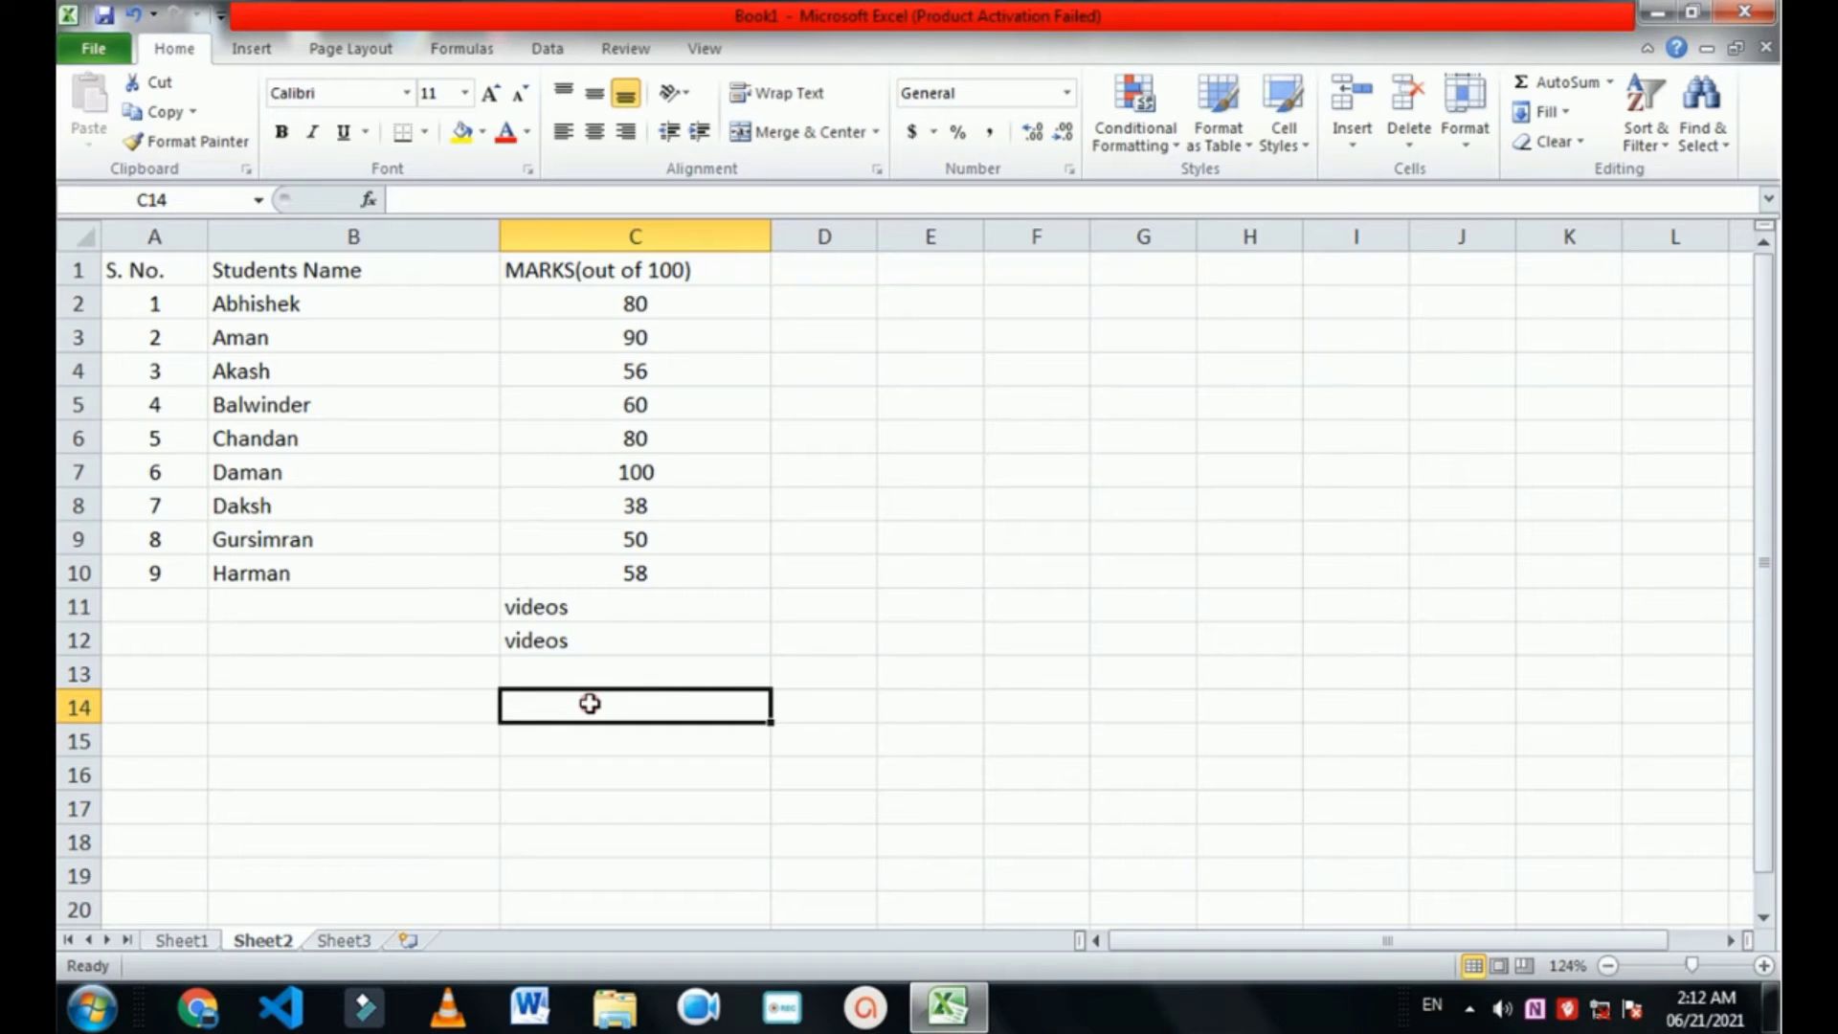
text(=)
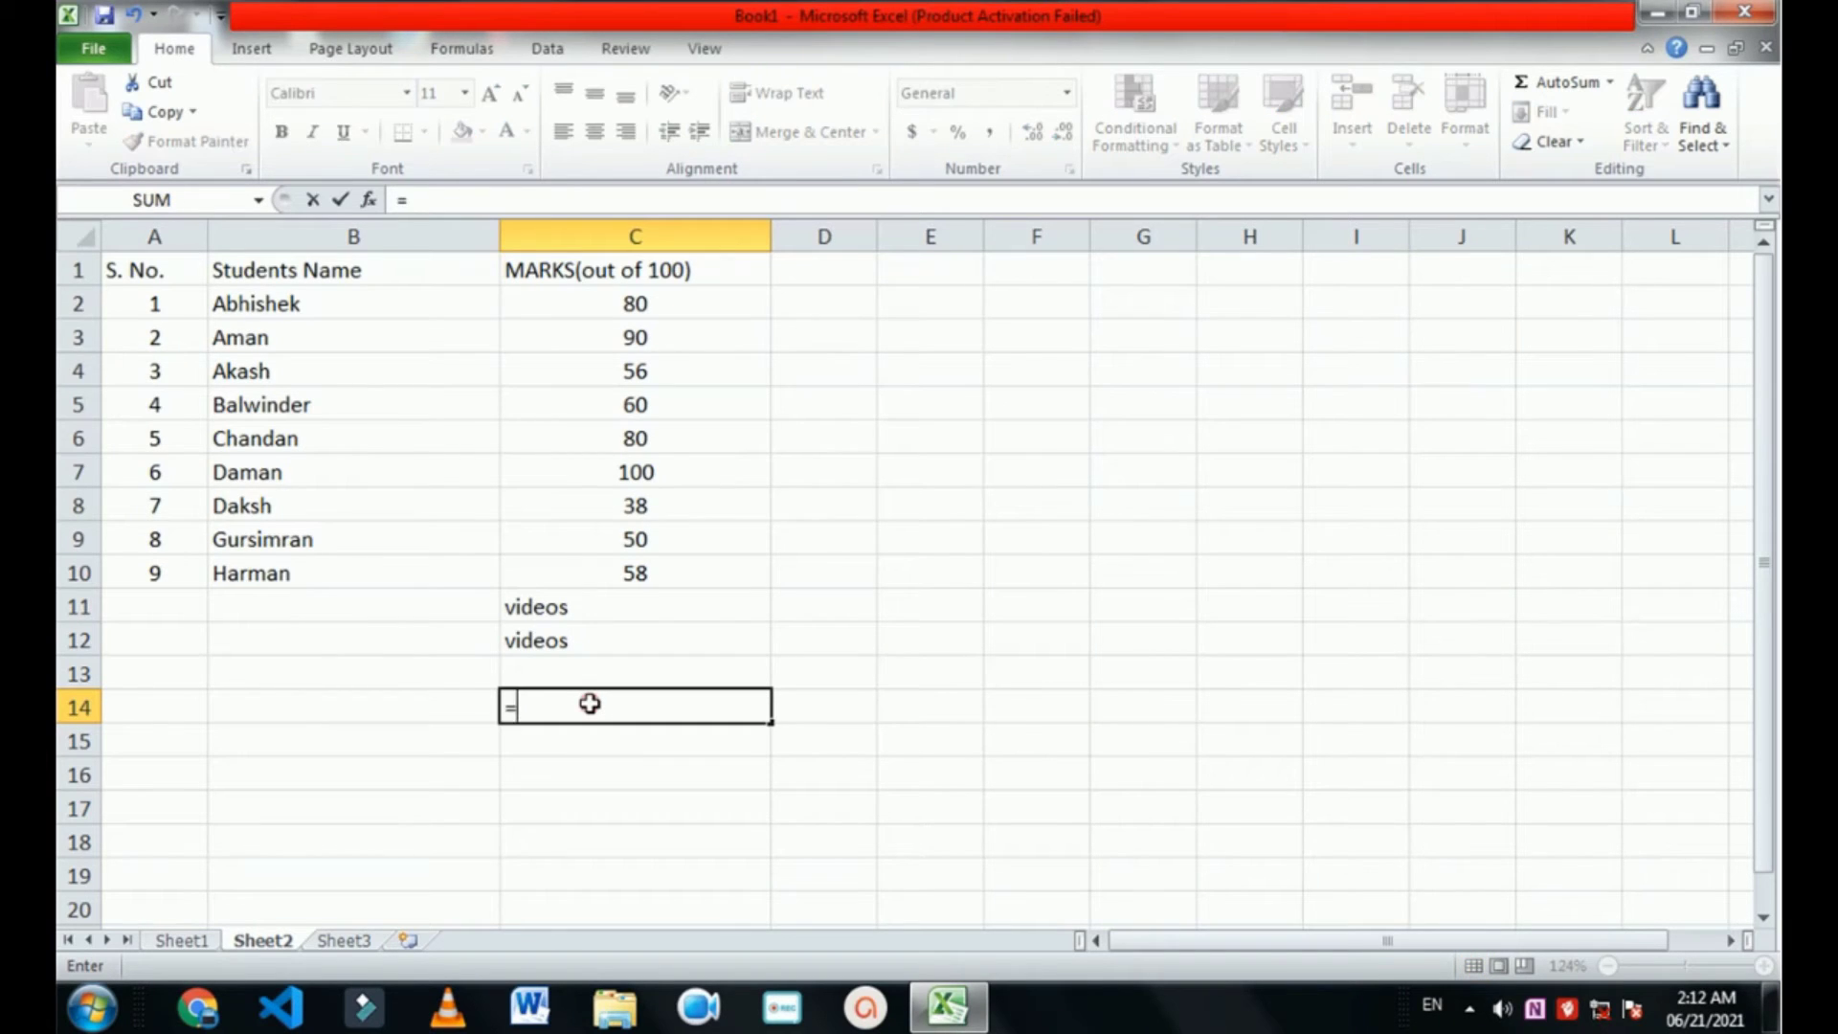
text(COUNTA)
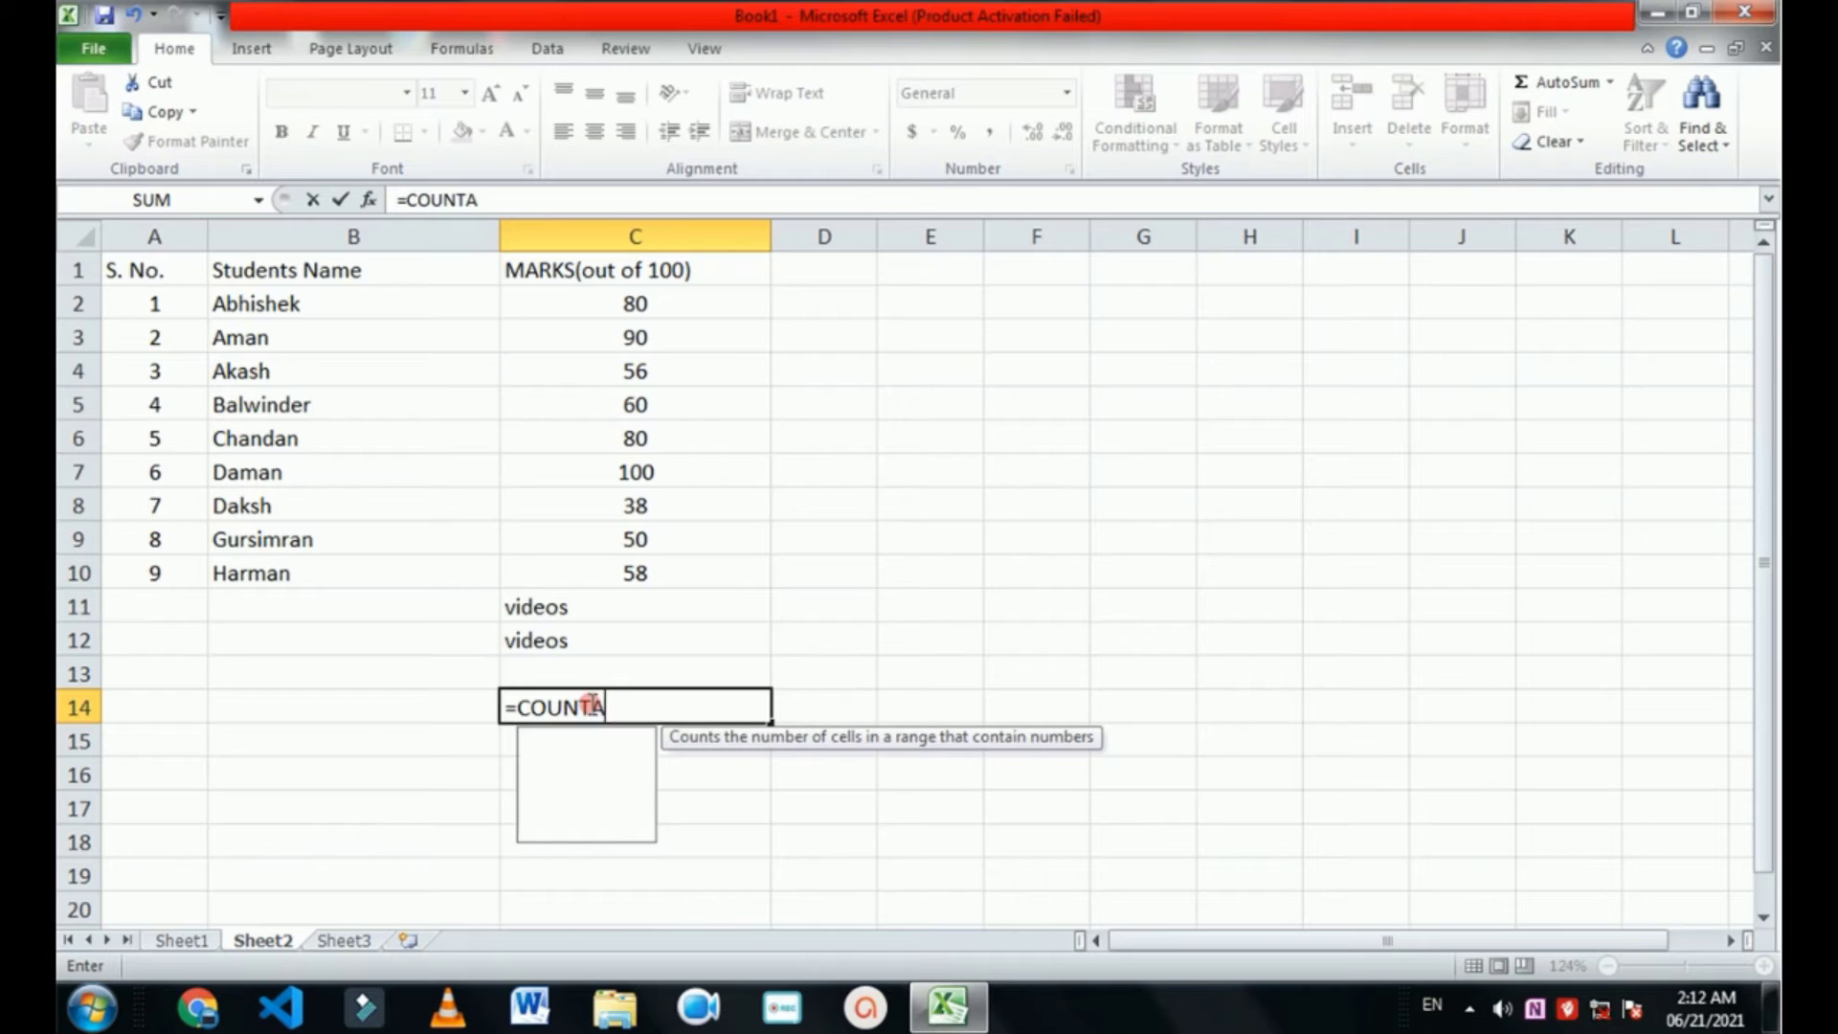
text(()
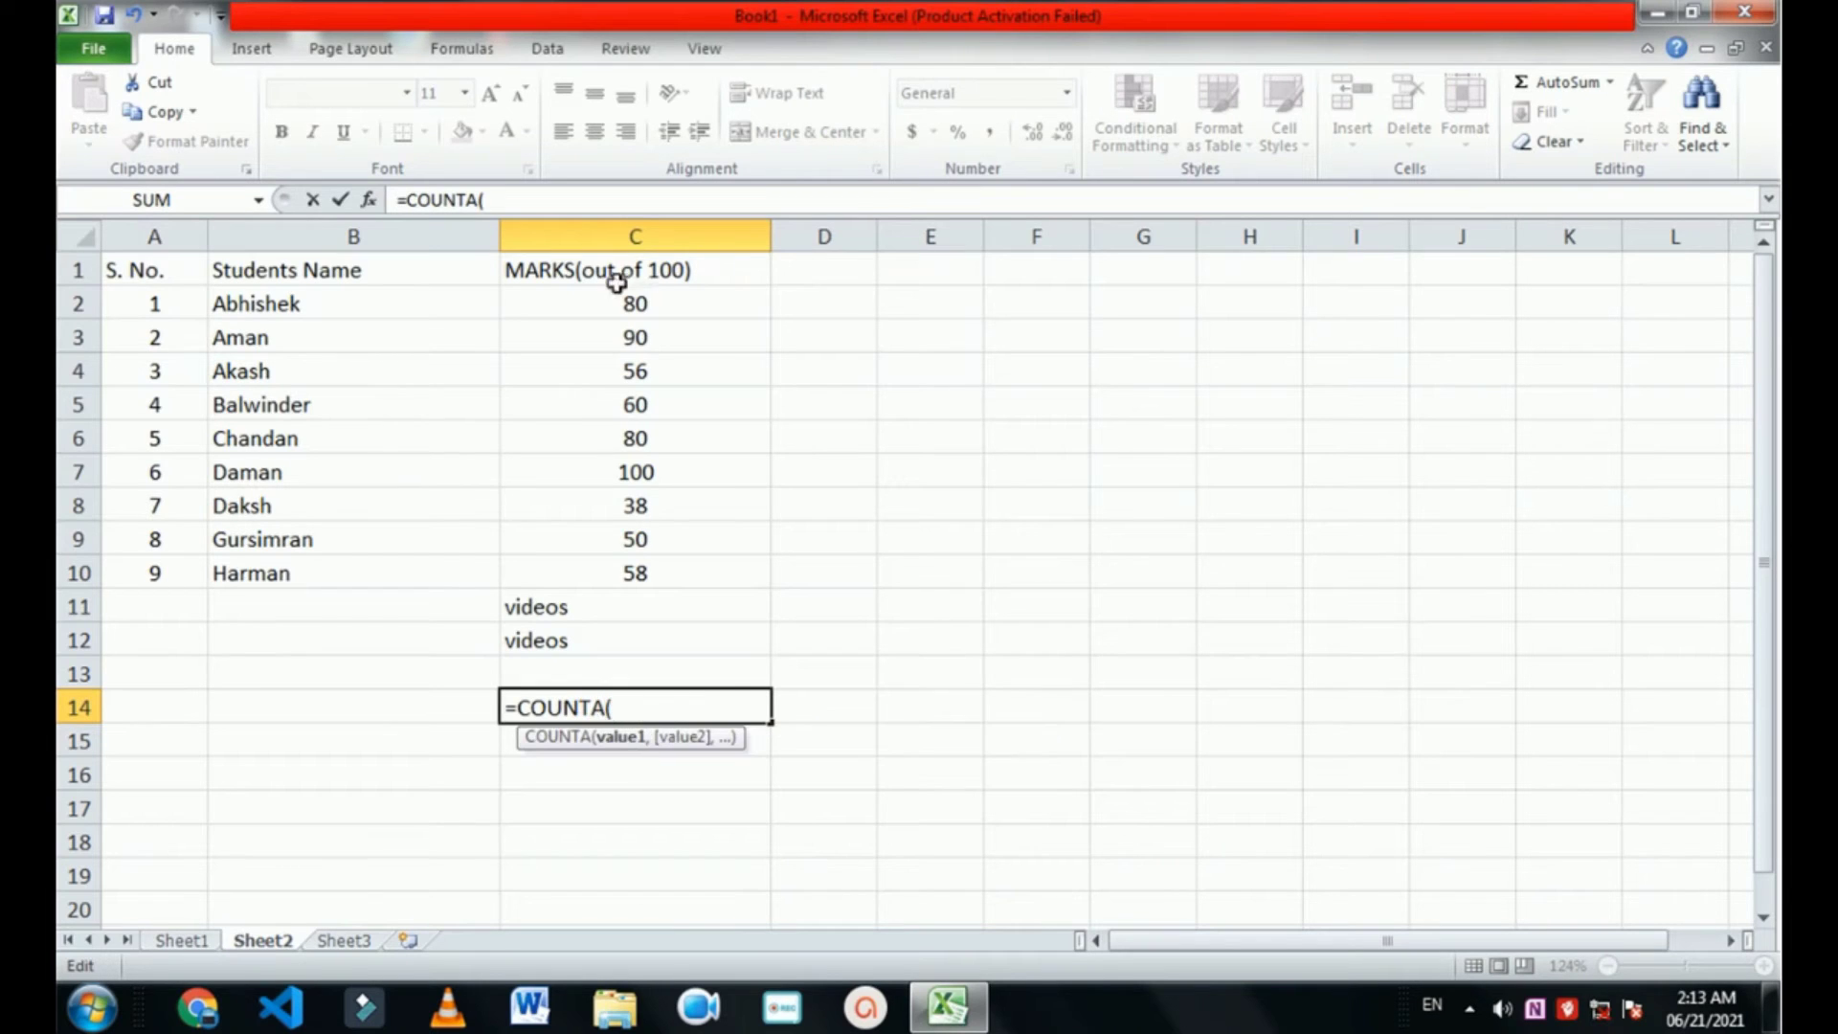
drag(603, 288, 689, 667)
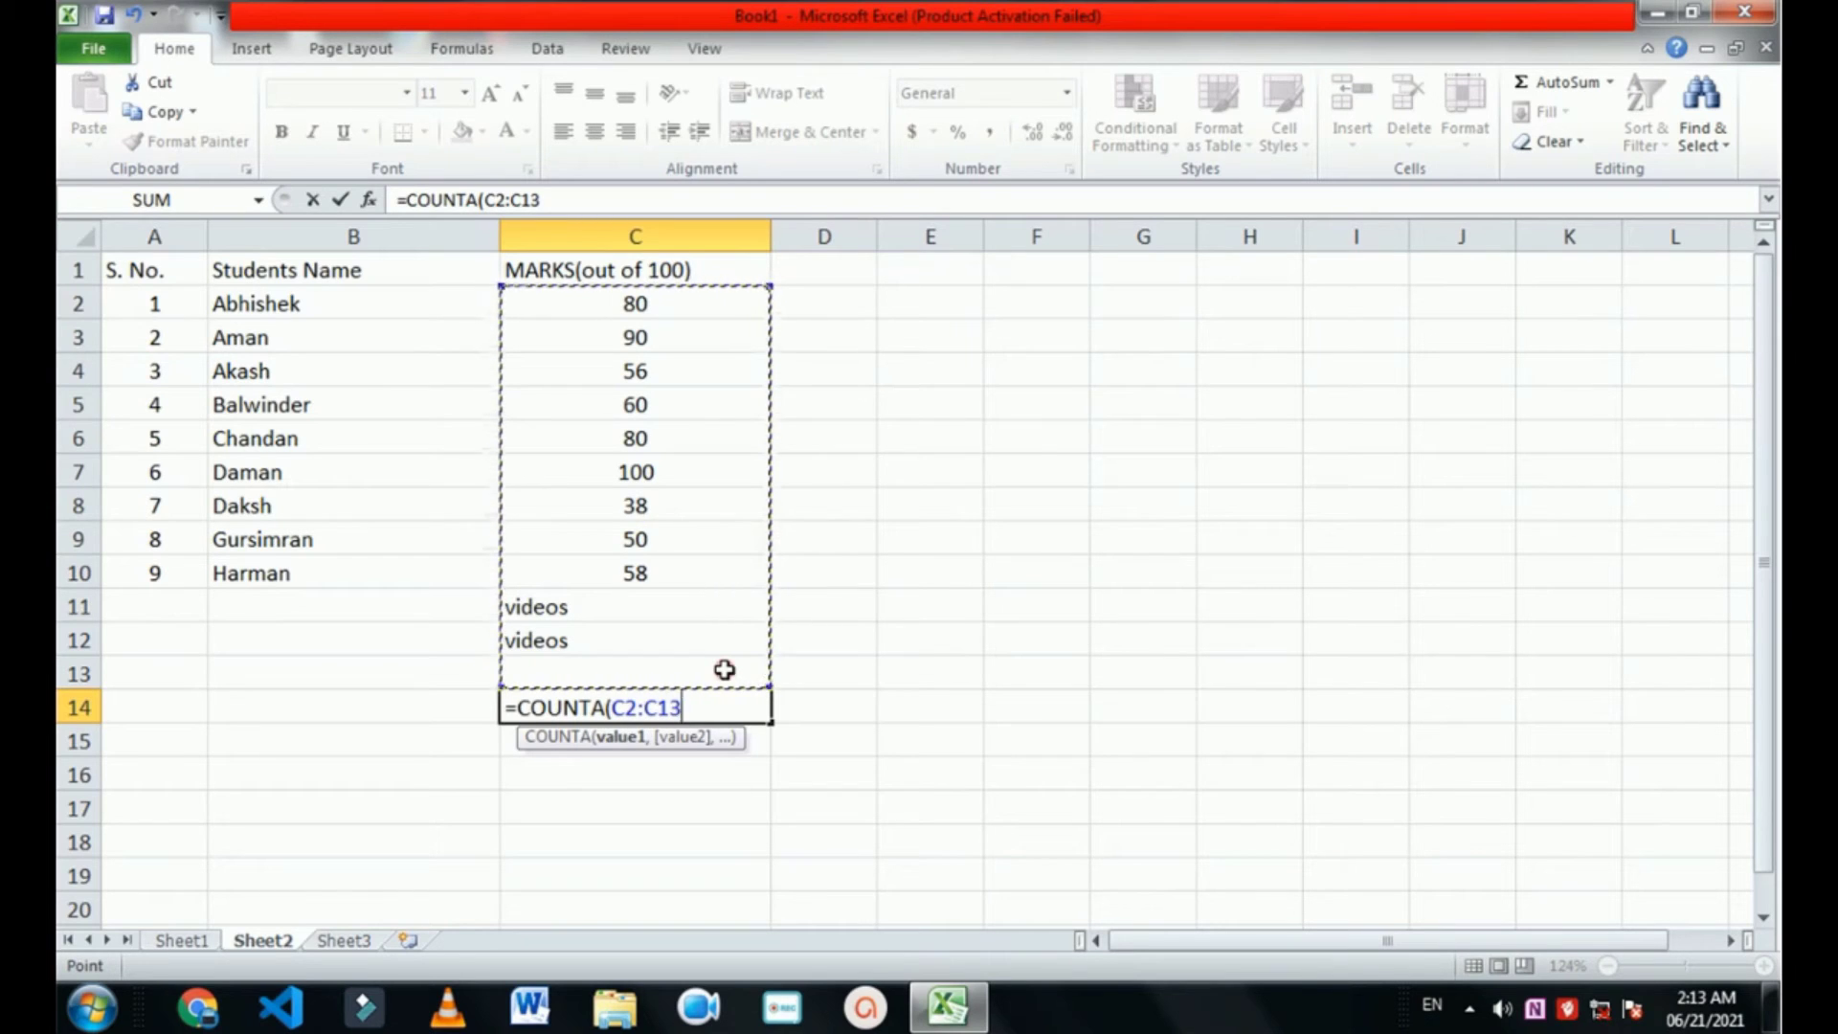
key(Return)
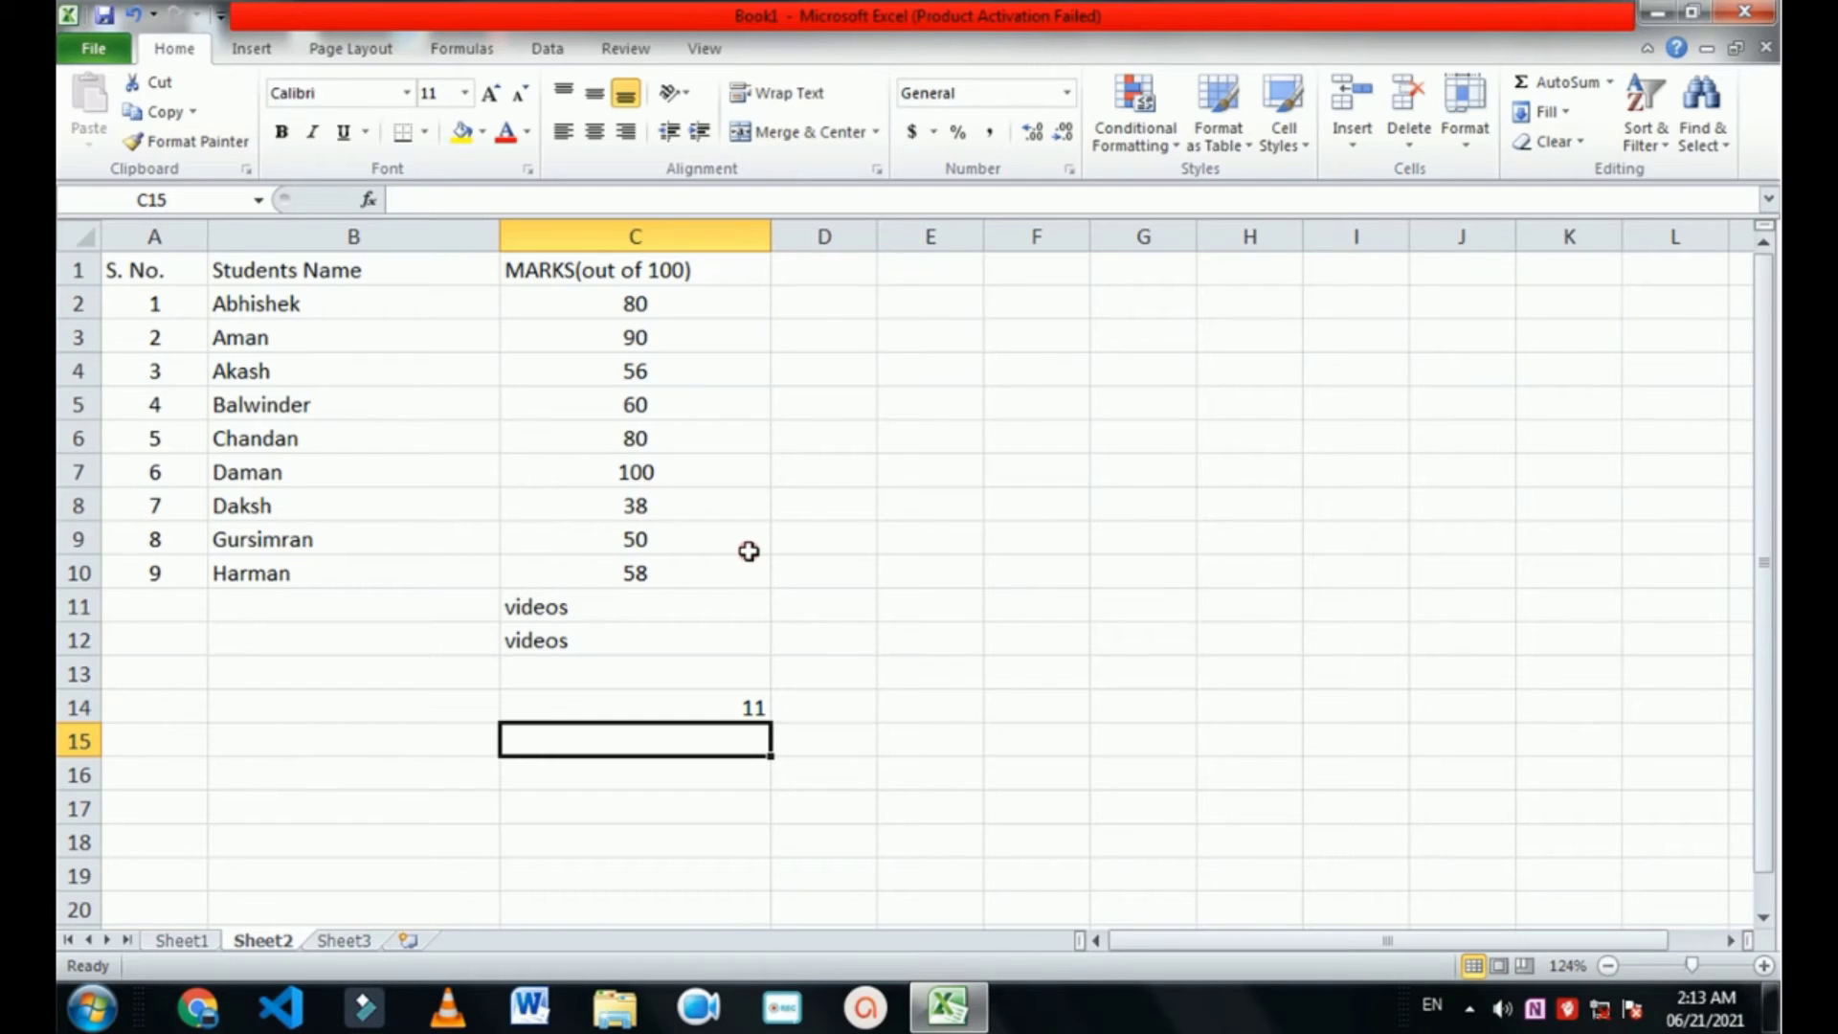
click(735, 697)
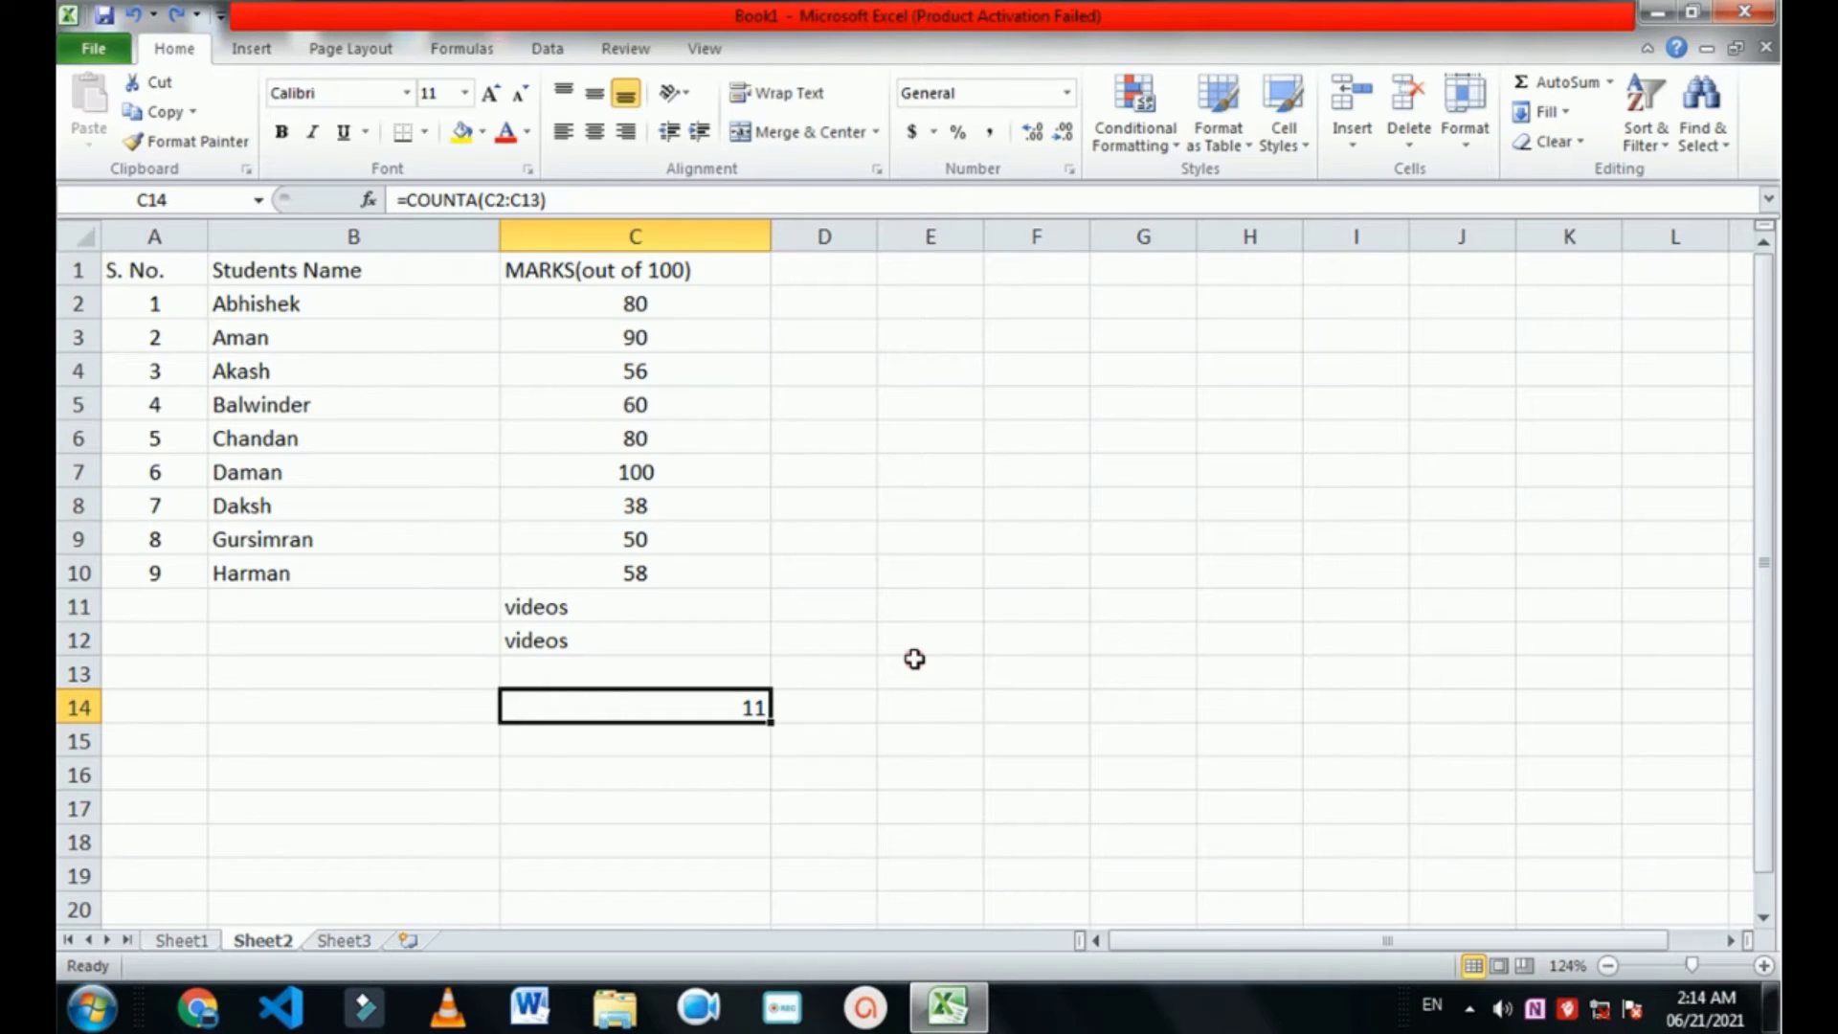
click(737, 472)
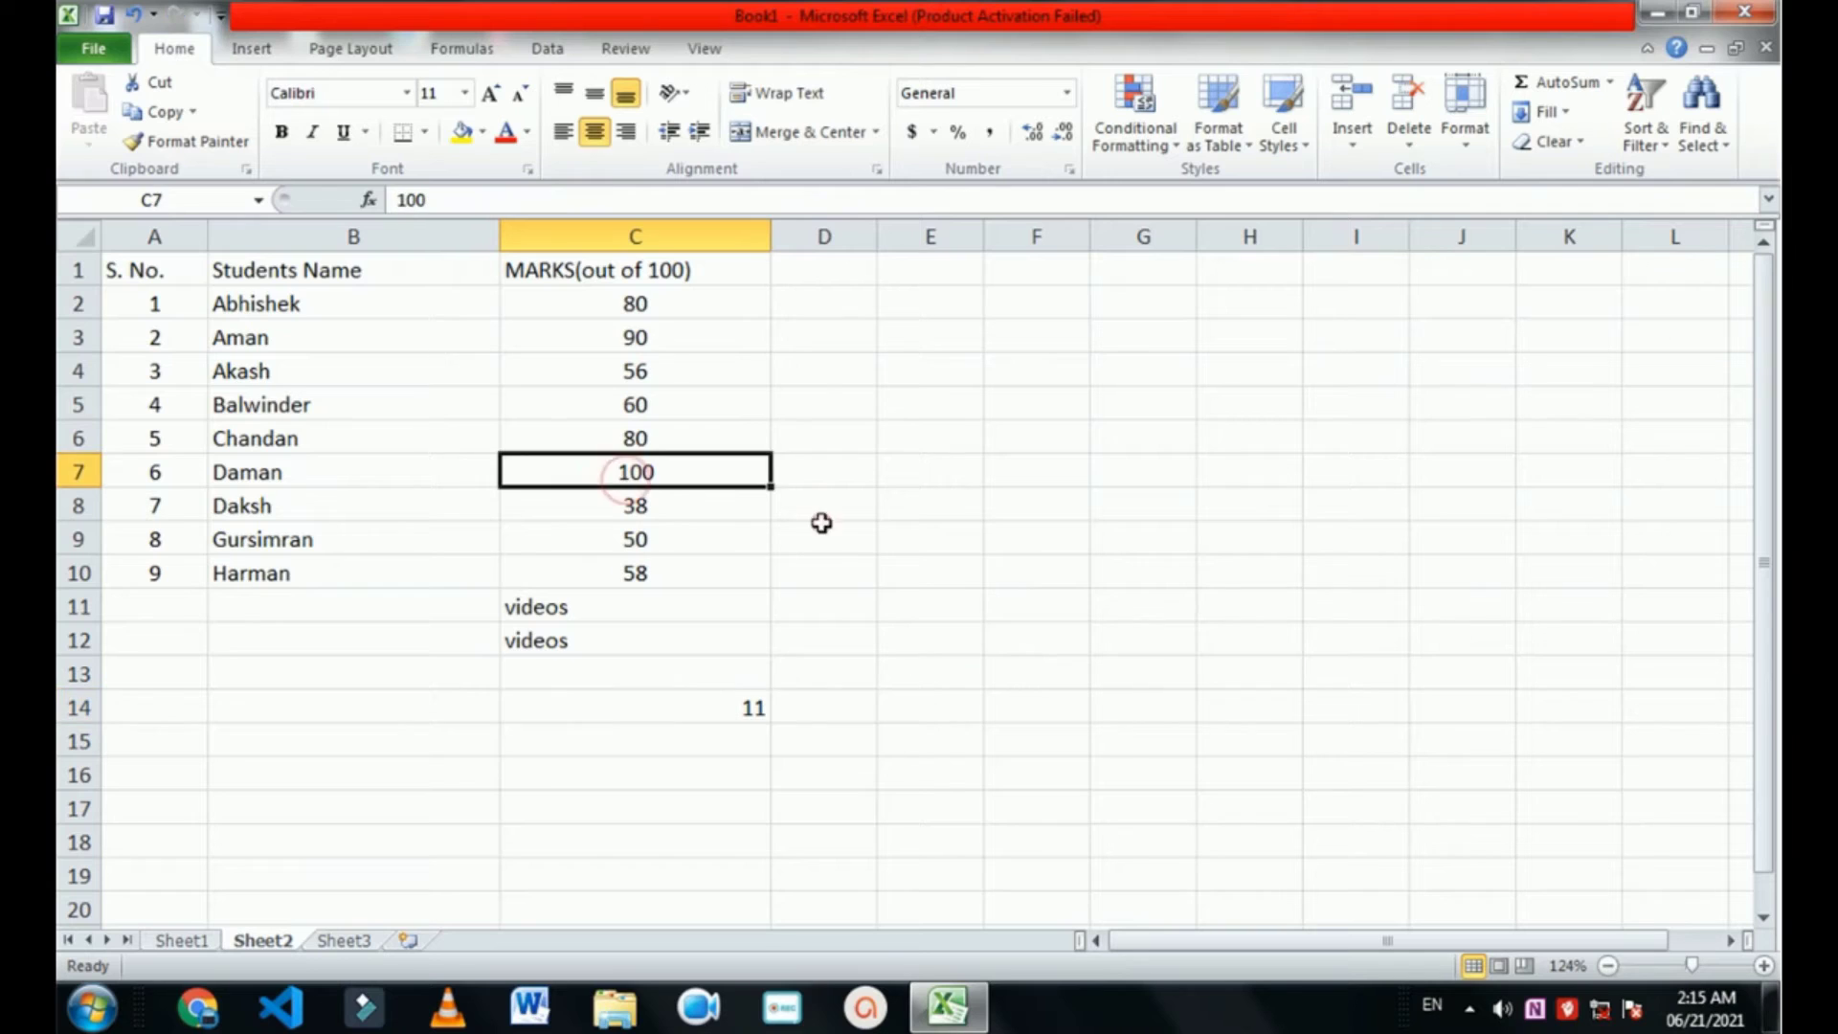
click(731, 705)
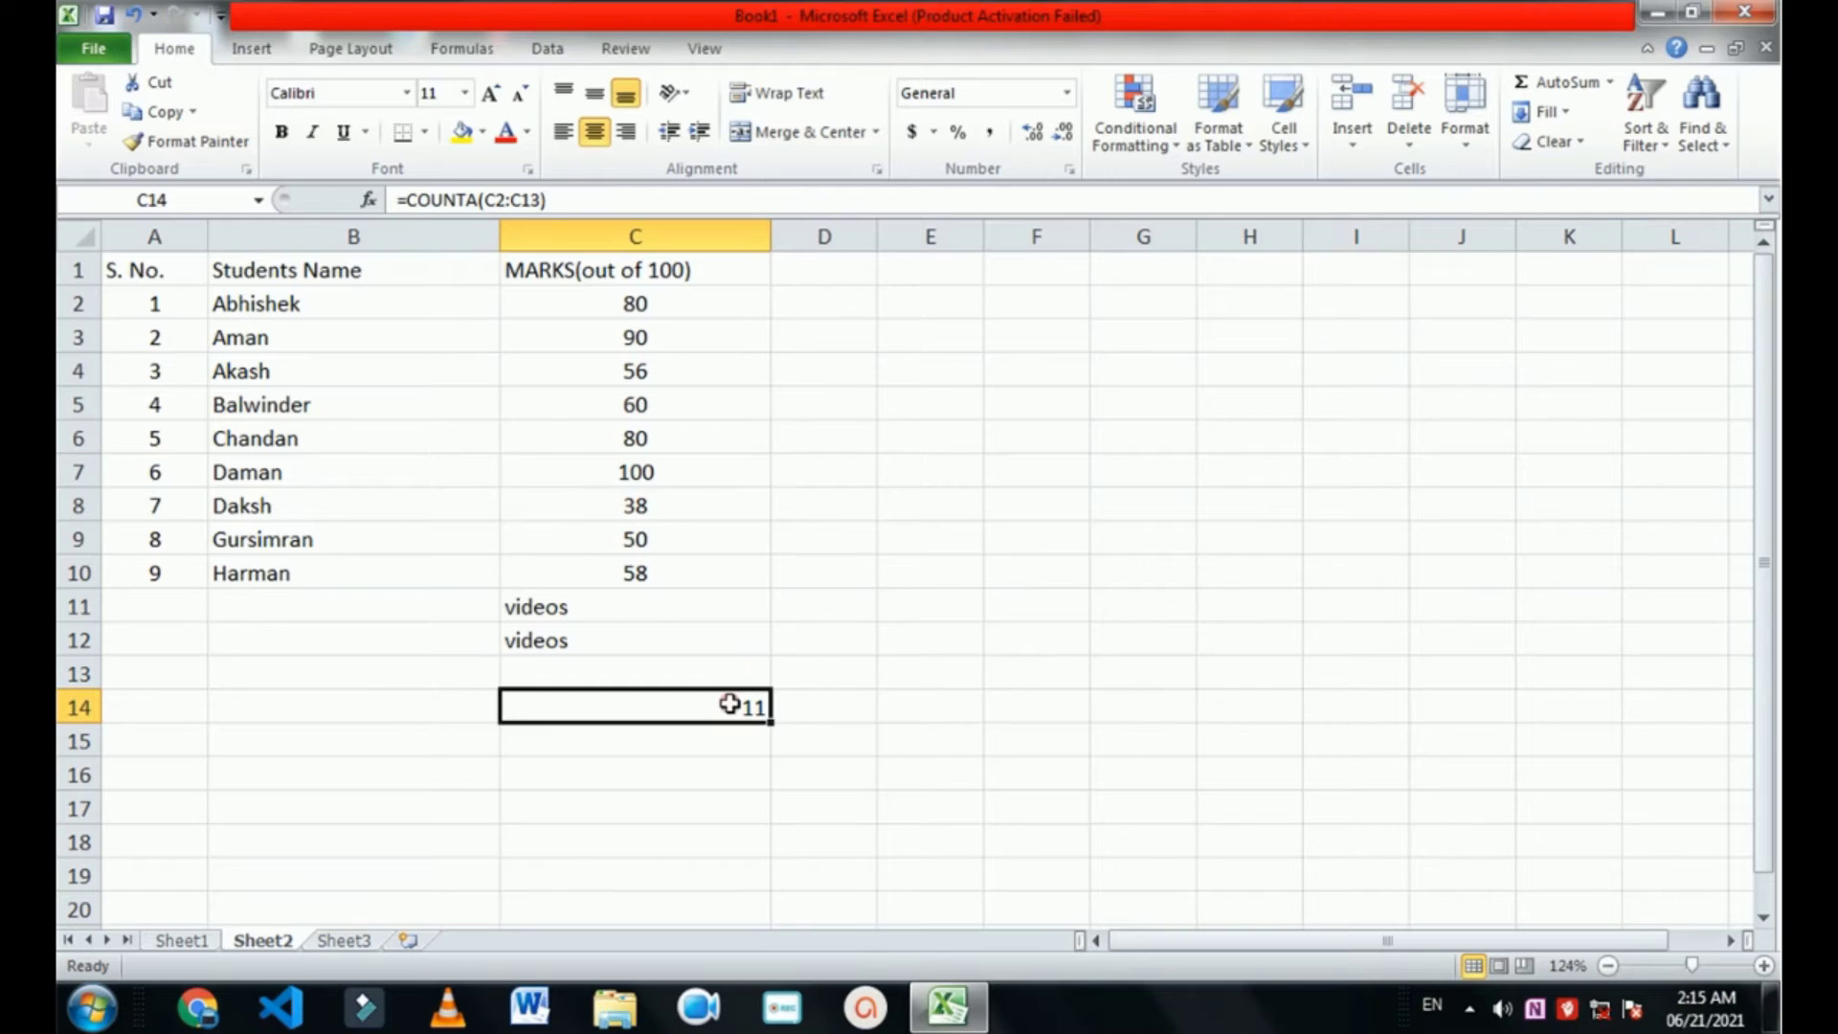
click(580, 472)
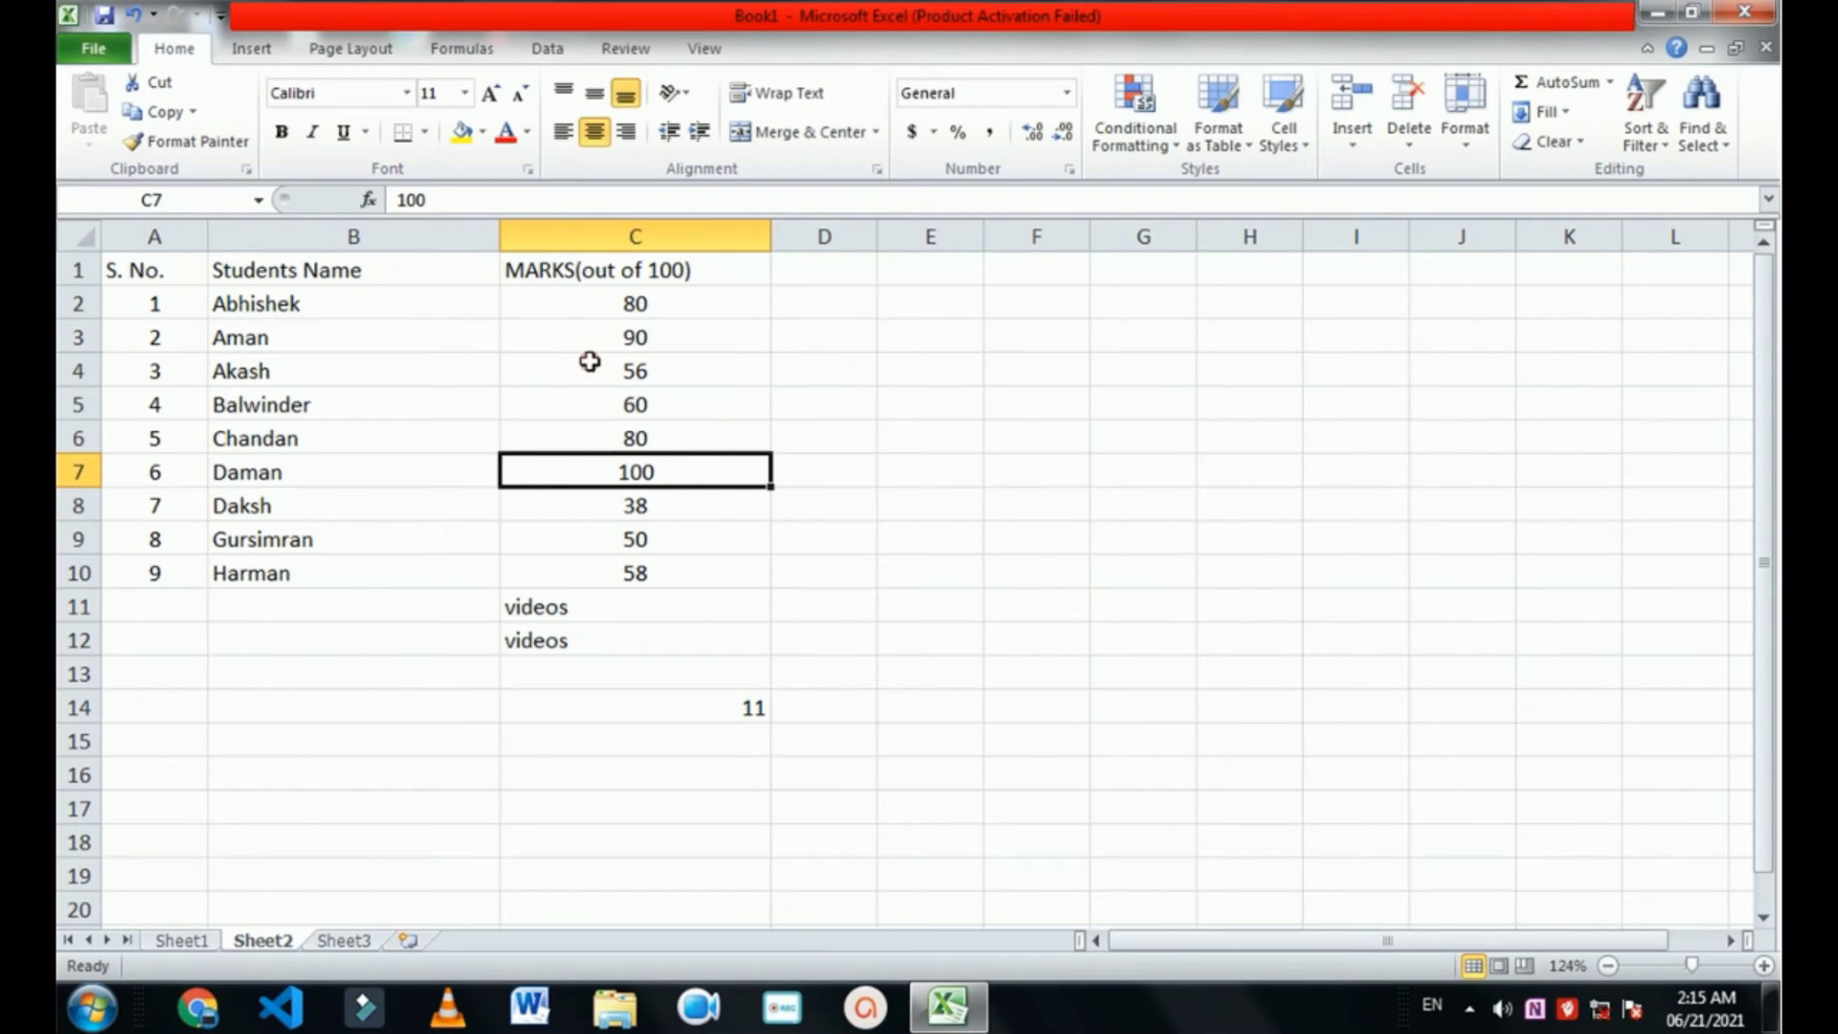
click(603, 598)
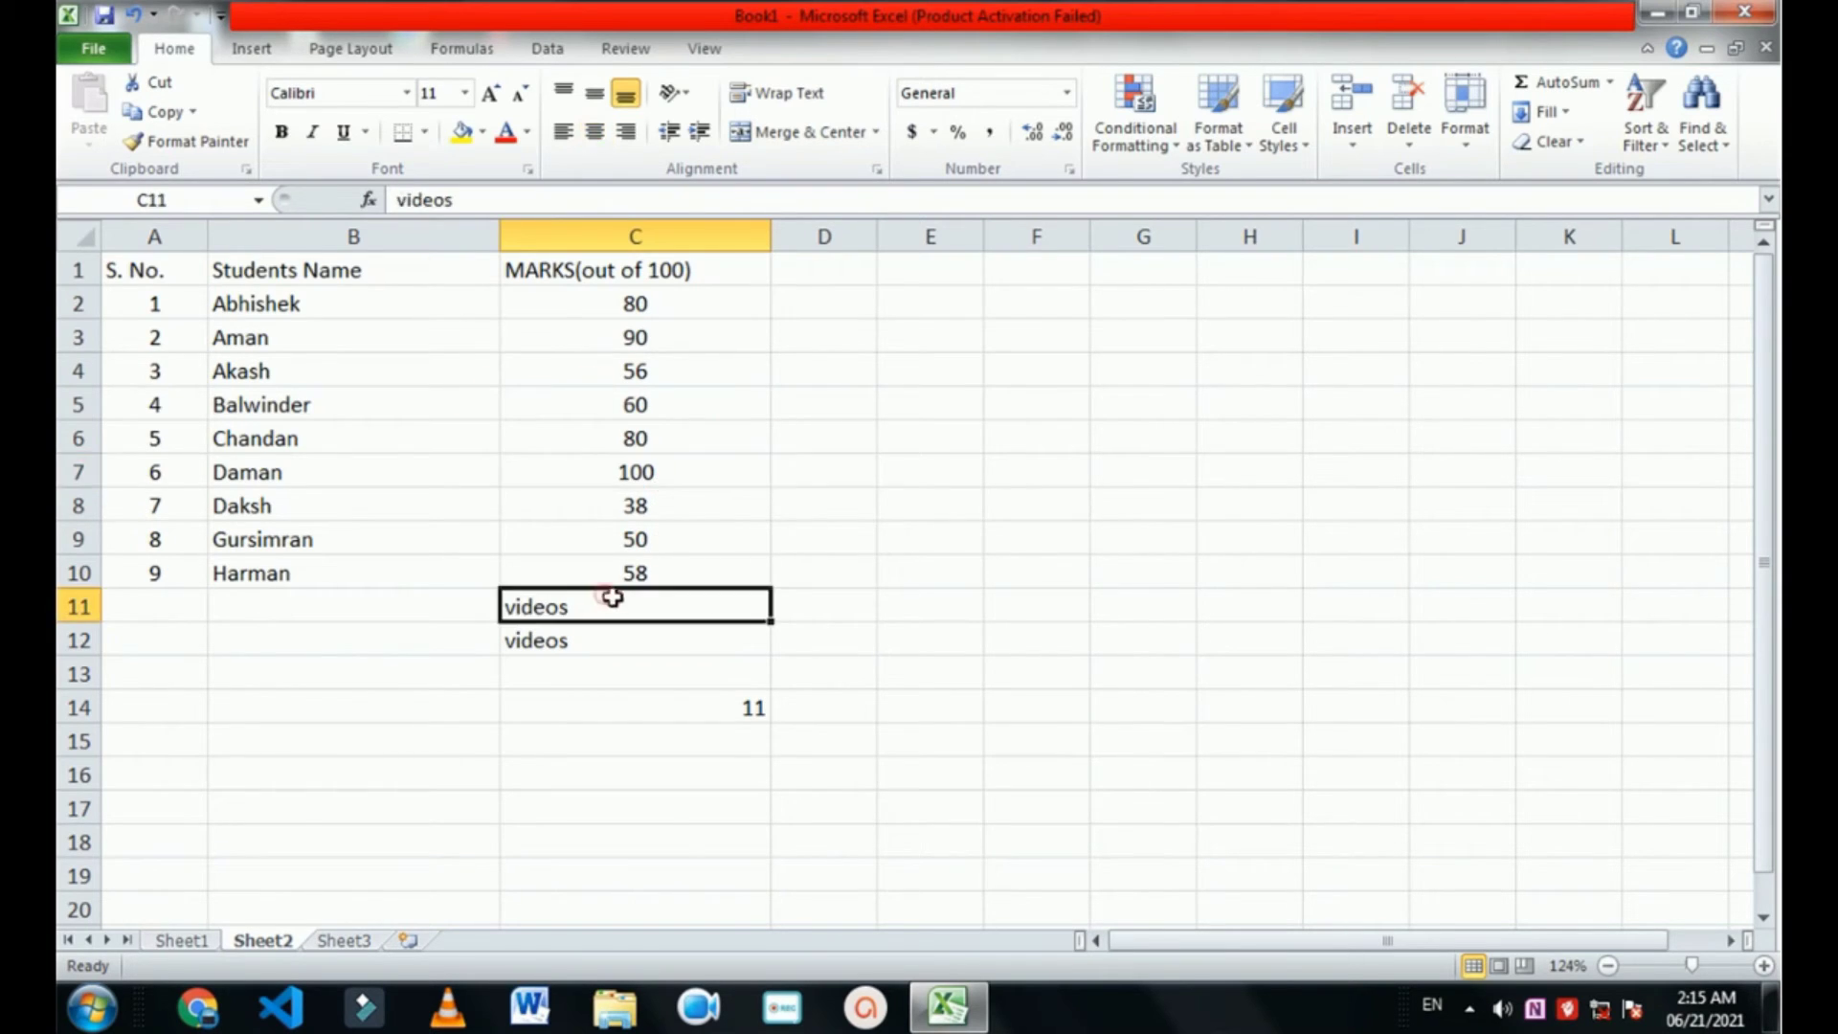
Step: Extend the text in cell C11 to "videos of my youtube", leaving extra spaces between the words
double_click(614, 599)
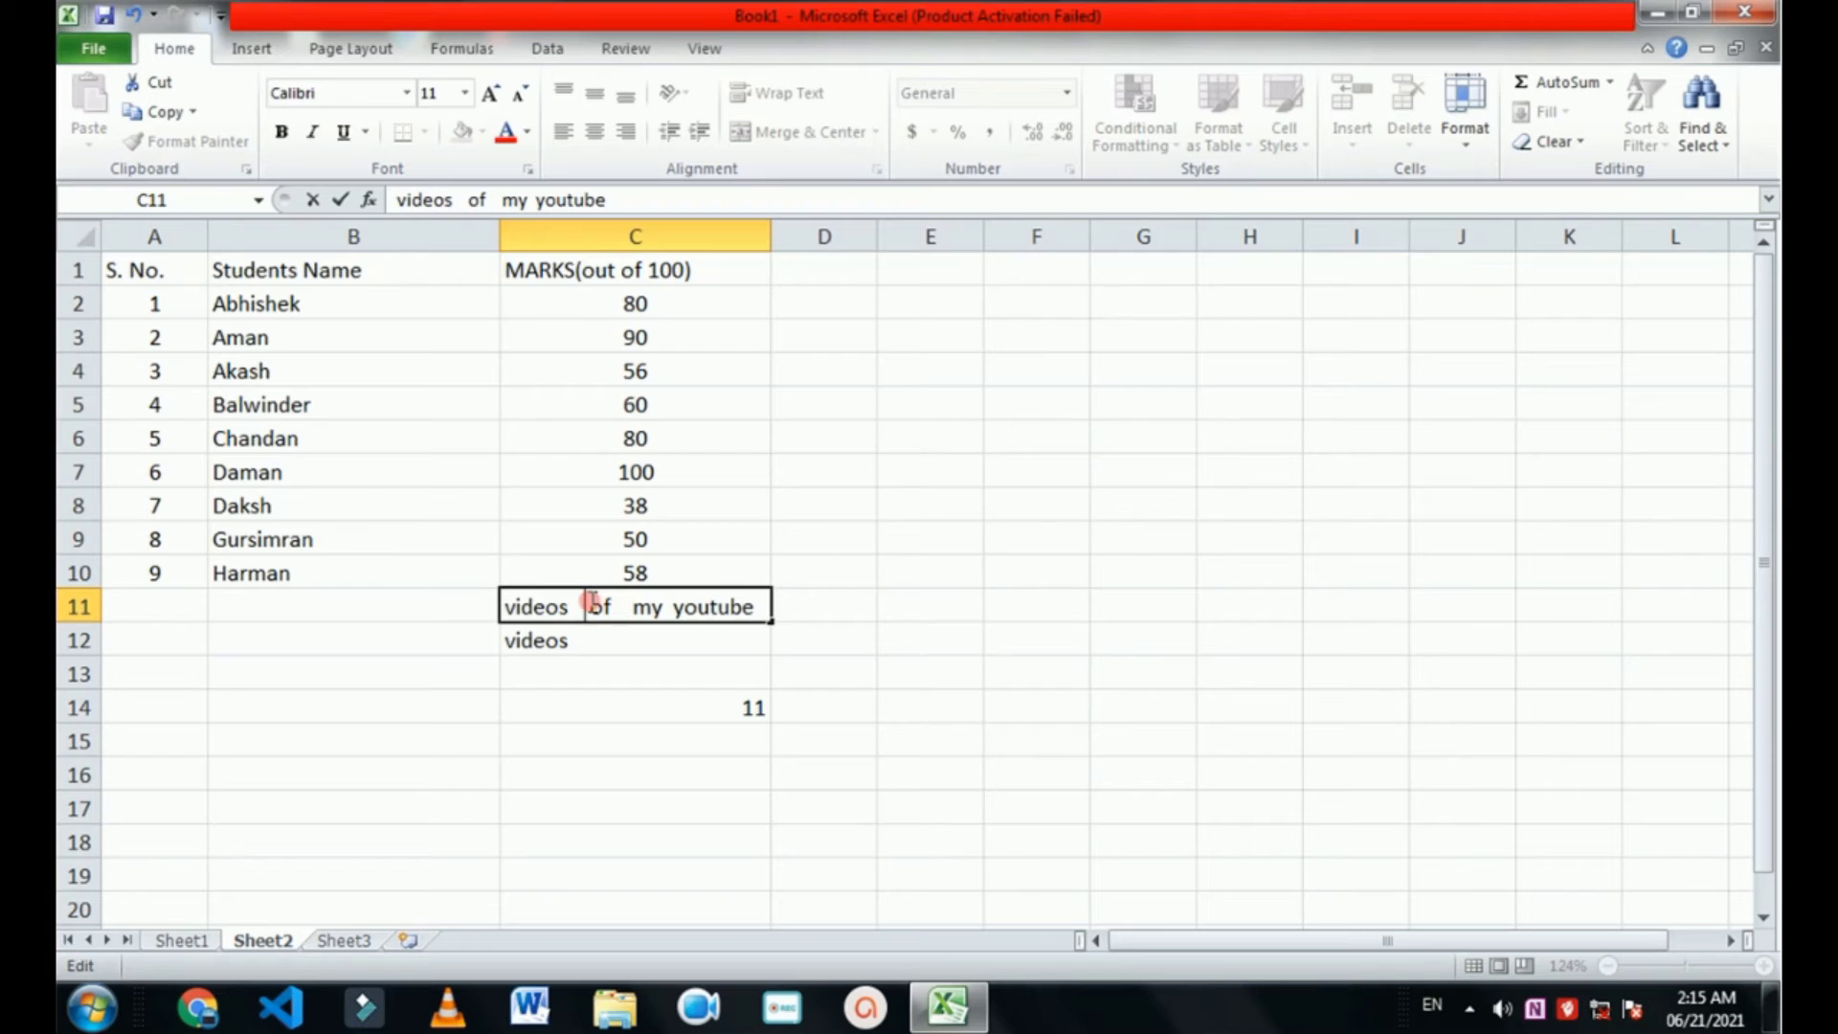
click(568, 603)
key(Right)
key(Right)
Step: Remove the extra spaces from the text in C11 with a TRIM formula in cell D11
click(786, 607)
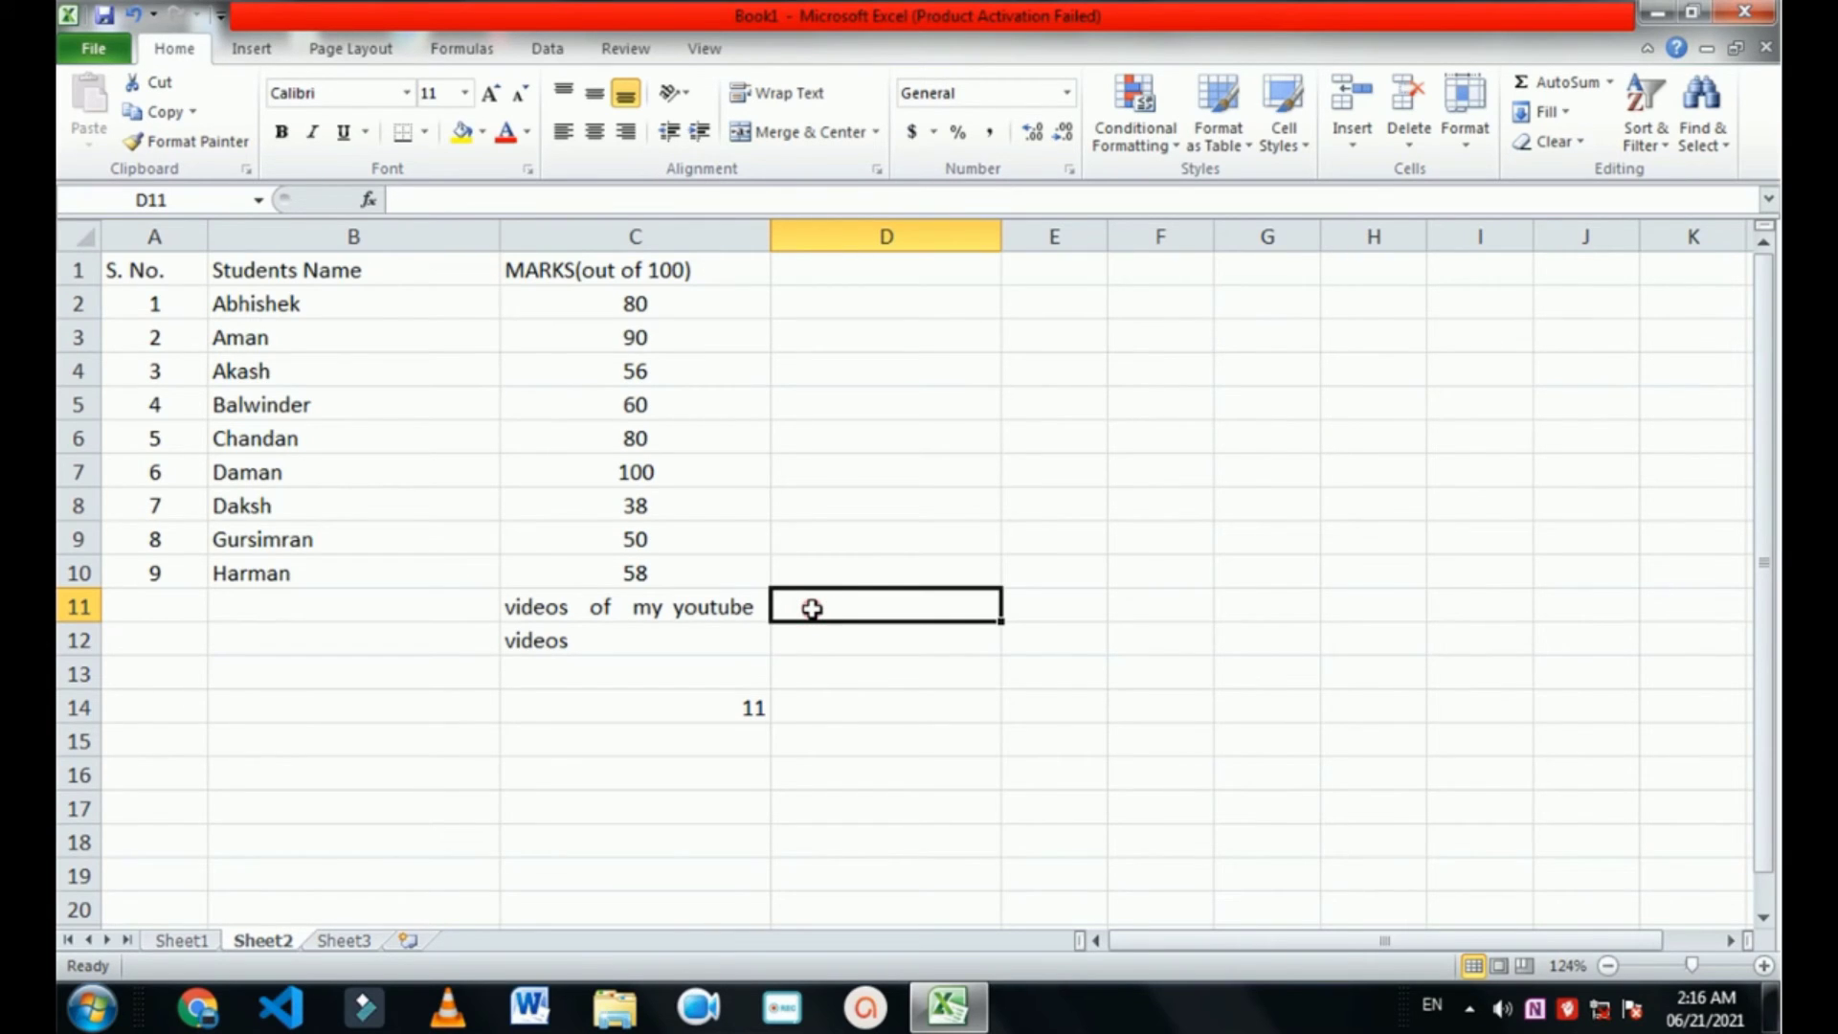
text(=TRIM()
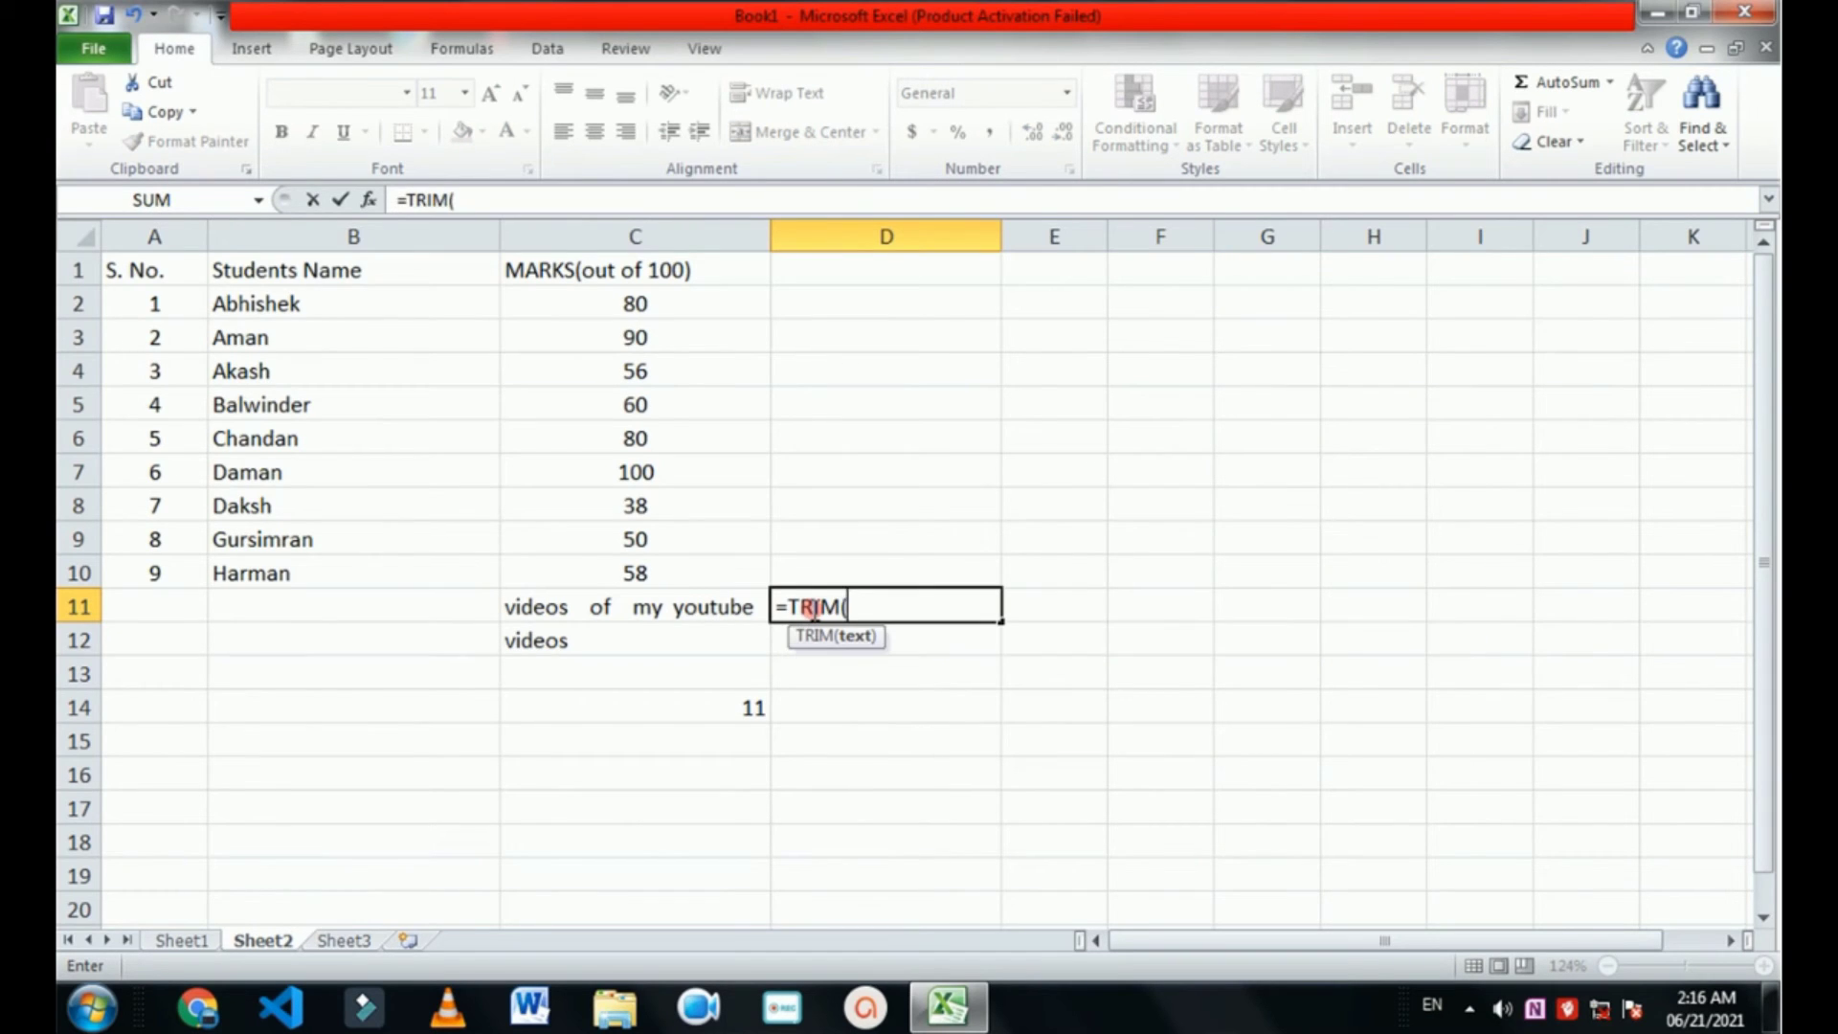
click(724, 607)
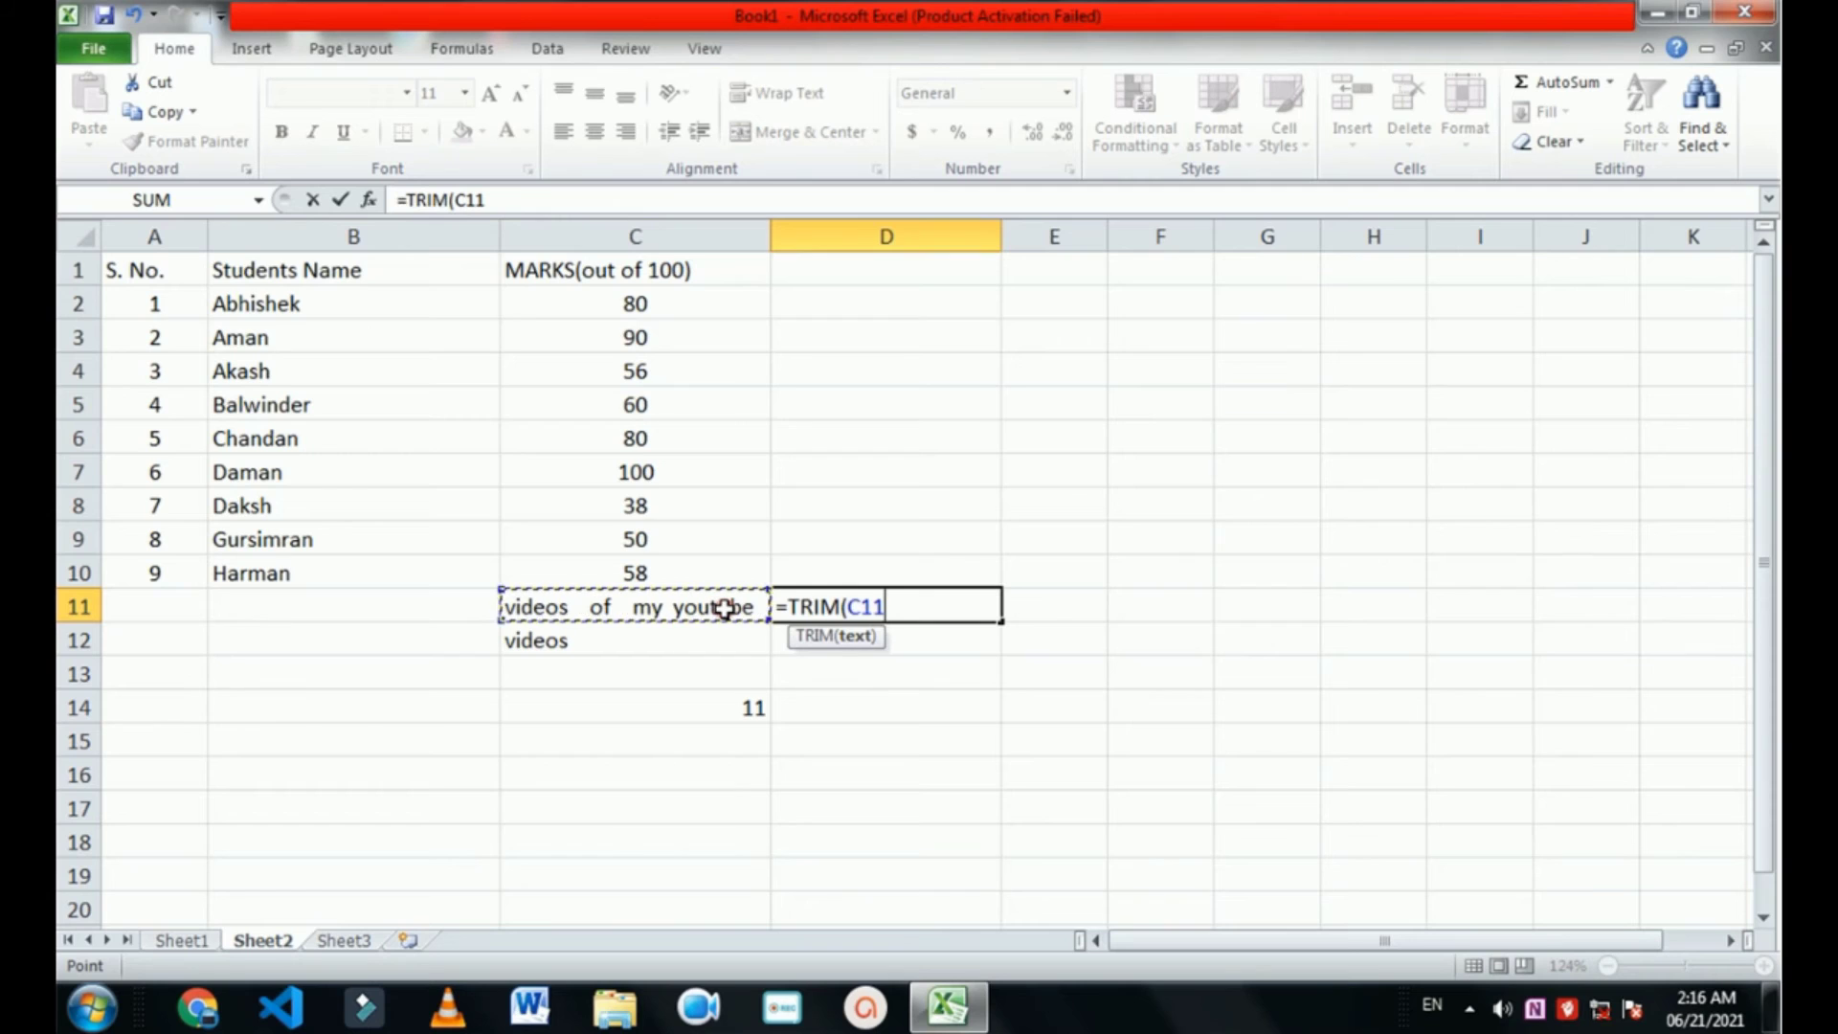
key(Return)
click(725, 608)
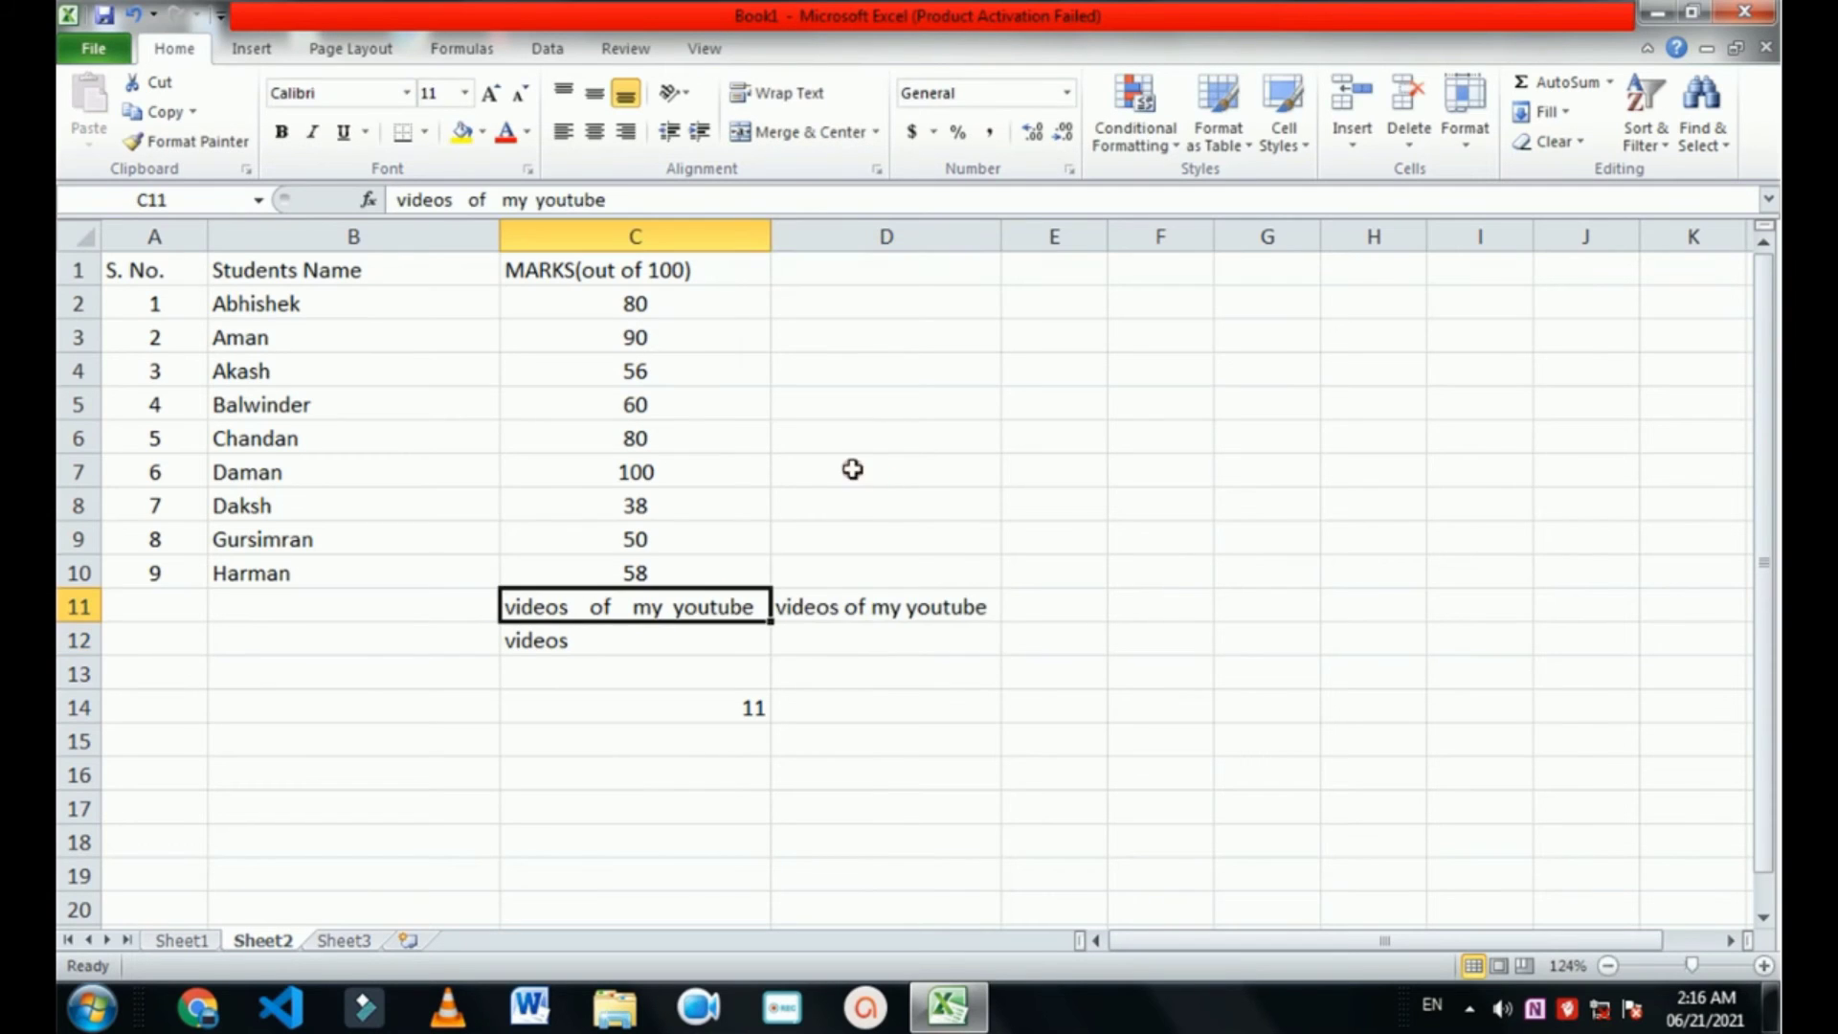
click(583, 608)
click(817, 607)
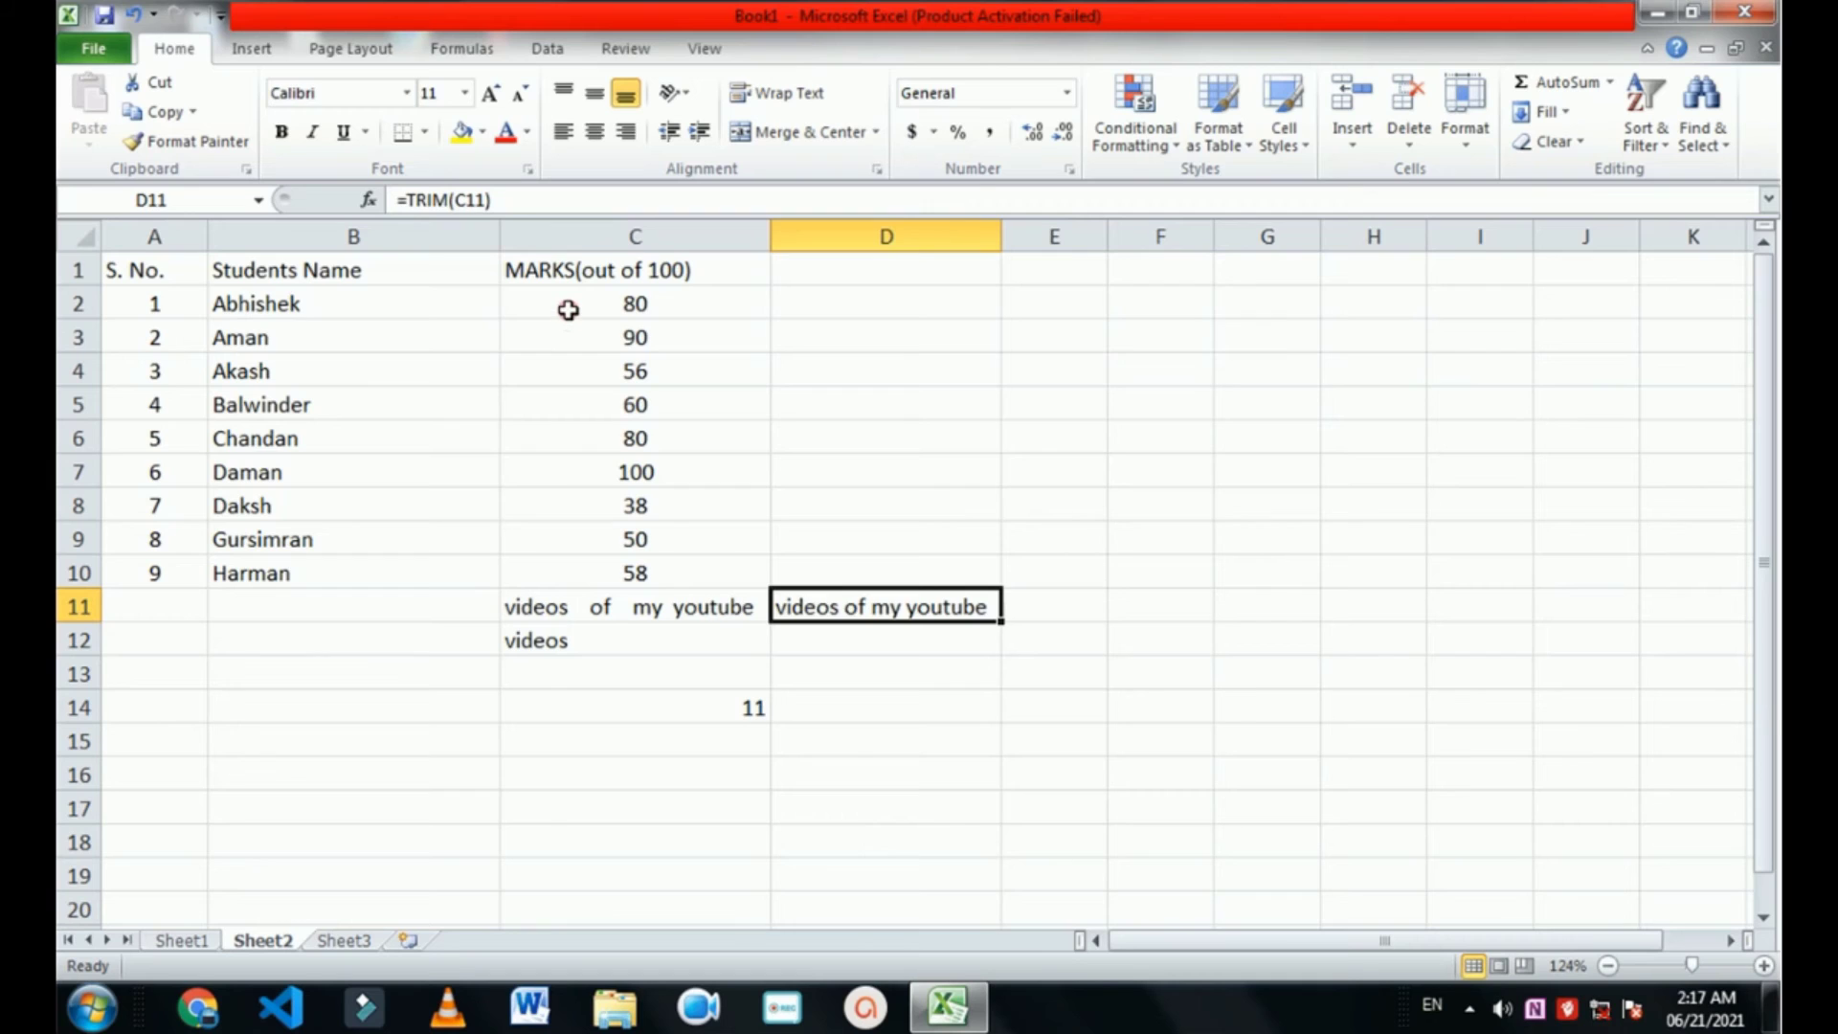
Step: Find the highest mark in C2:C10 with a MAX formula in cell D6
drag(568, 309, 670, 558)
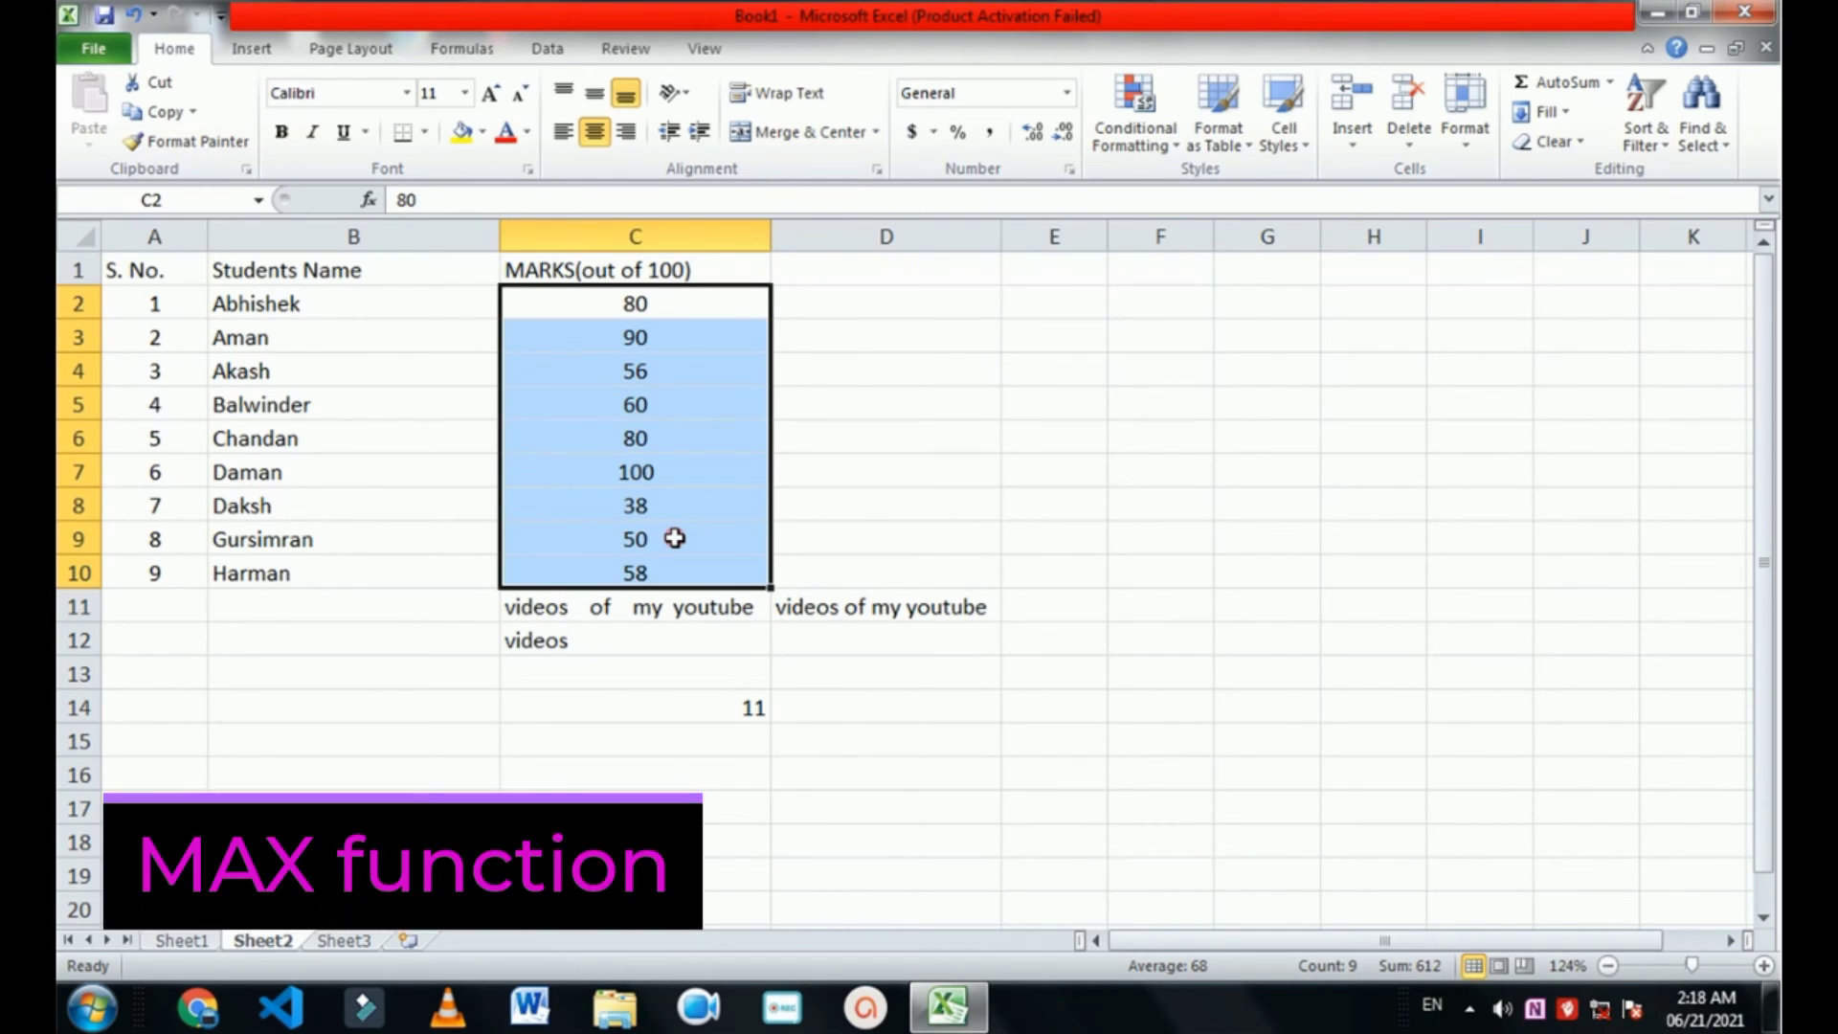
click(783, 406)
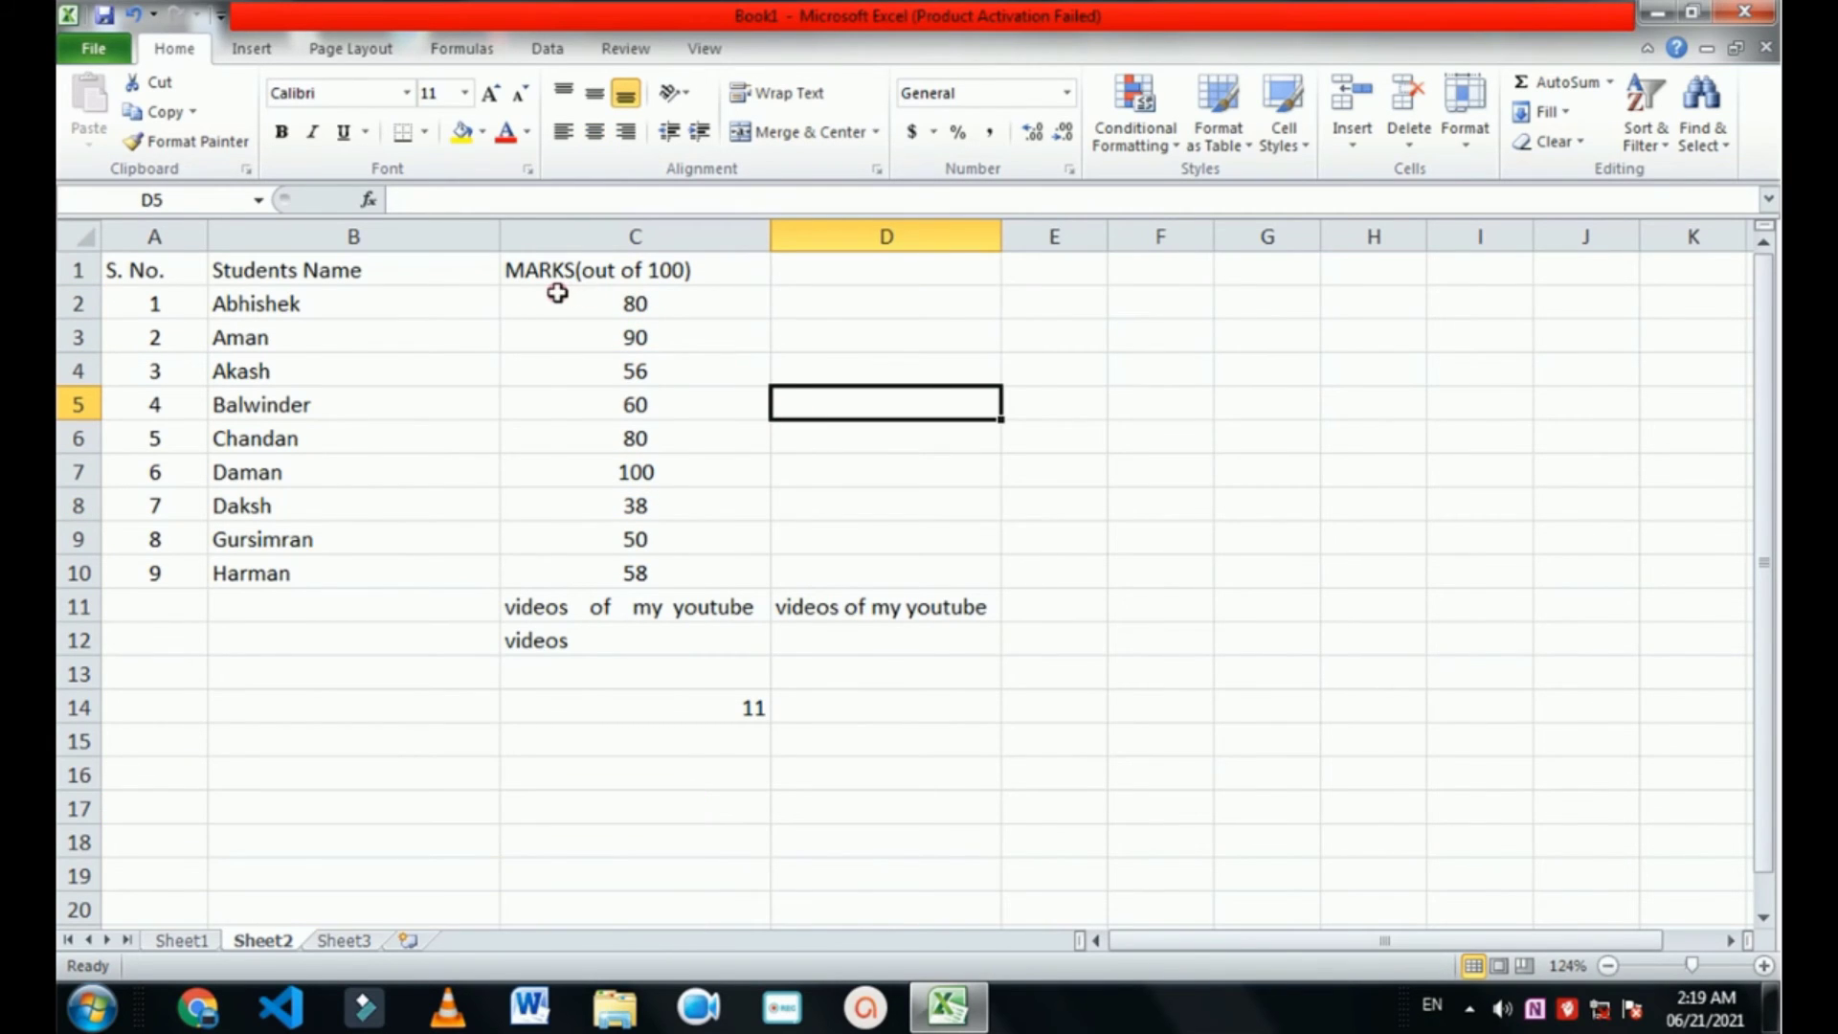
drag(557, 293, 676, 566)
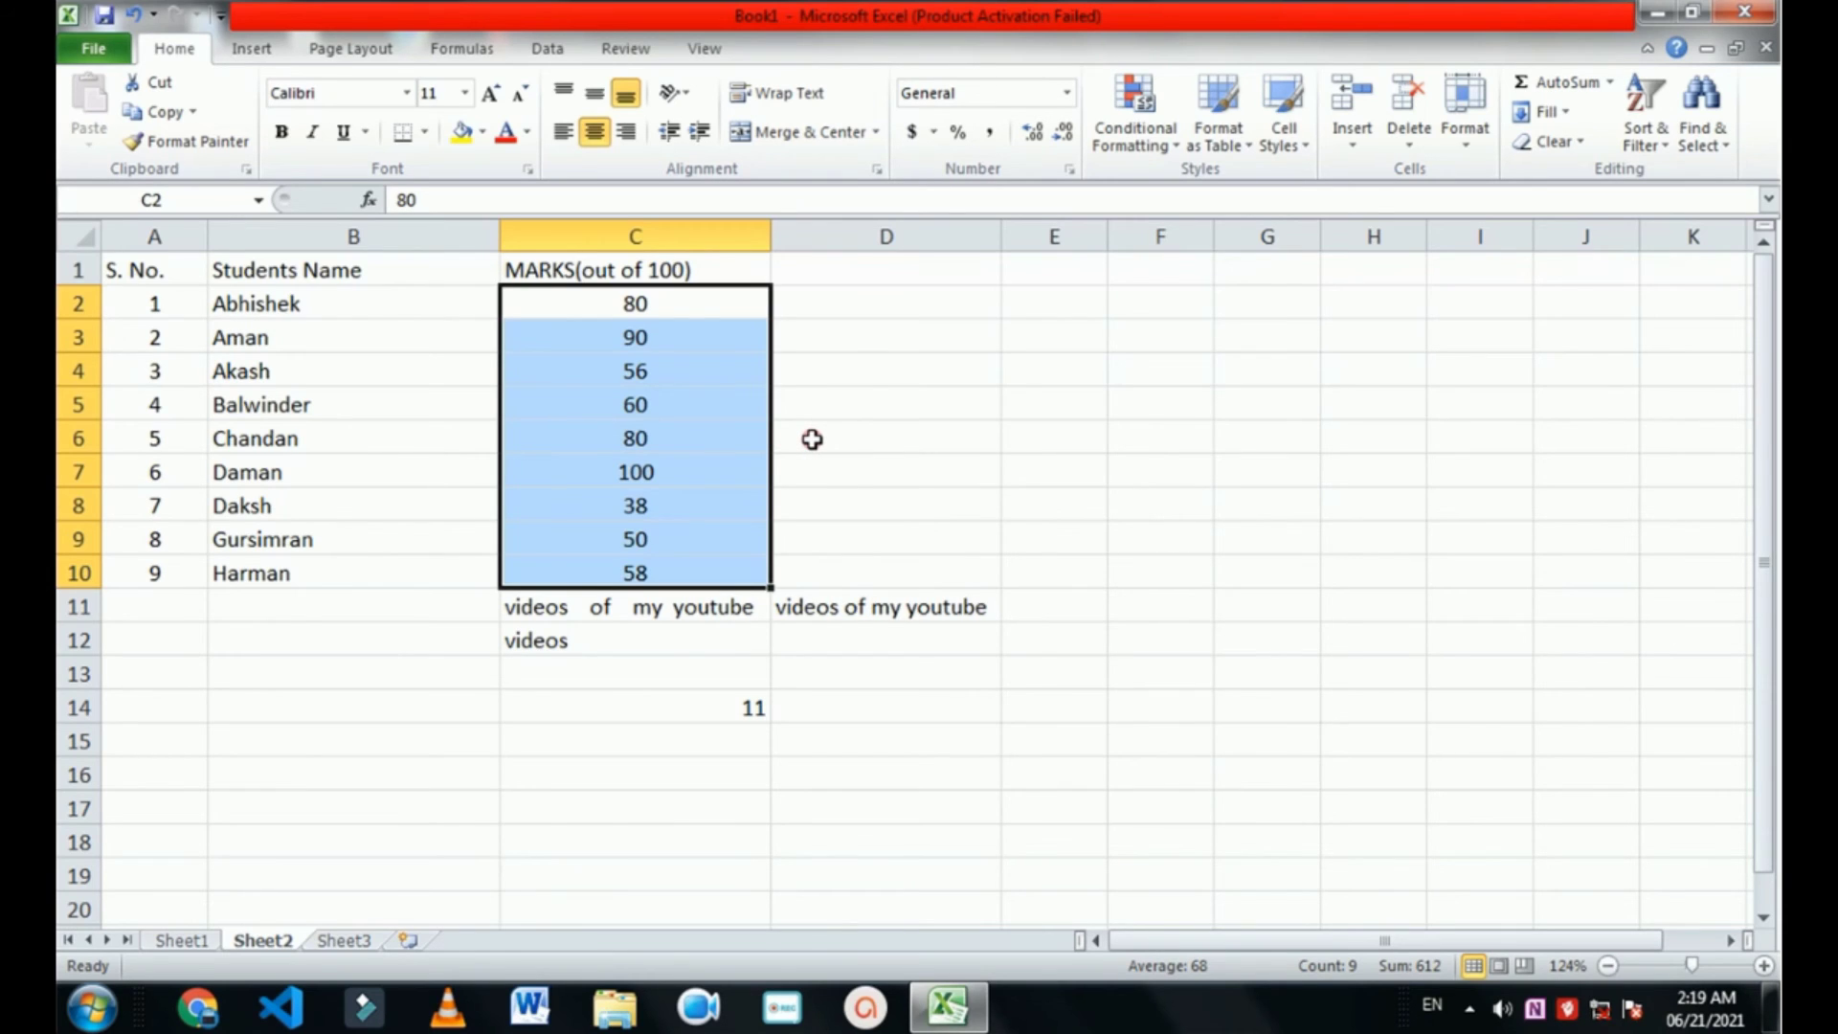
click(811, 440)
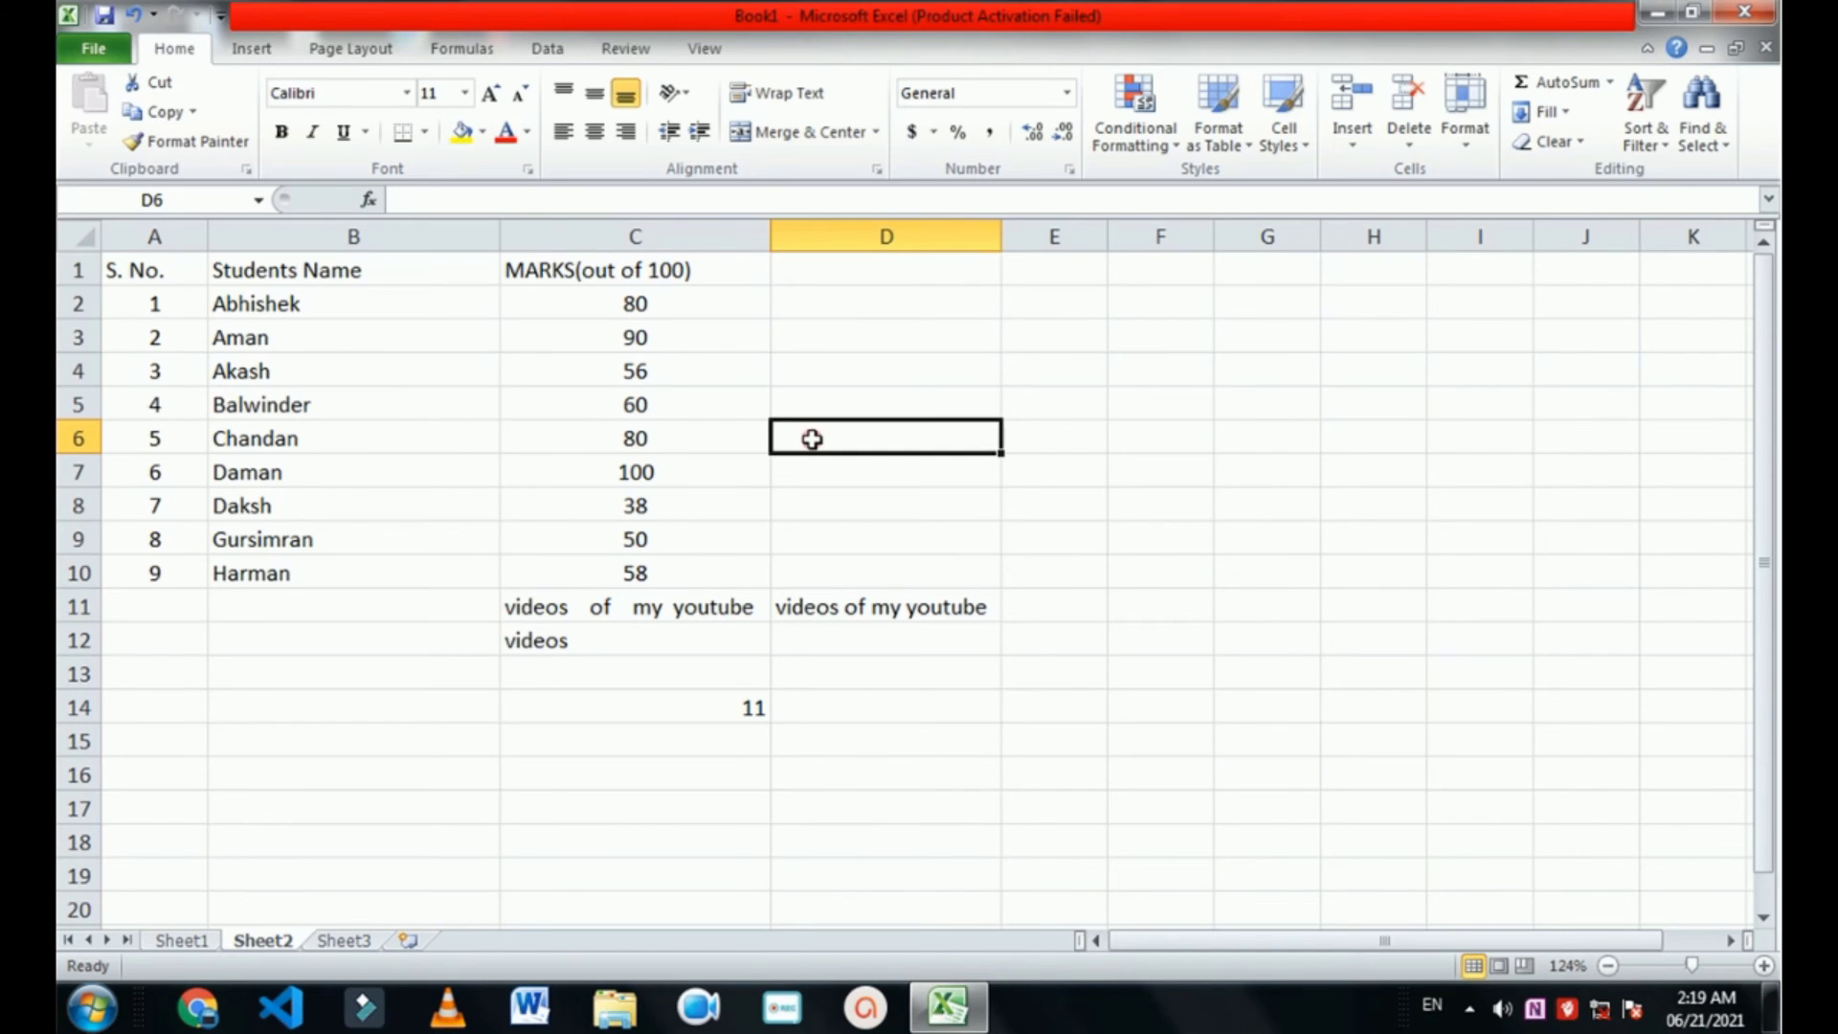
text(=)
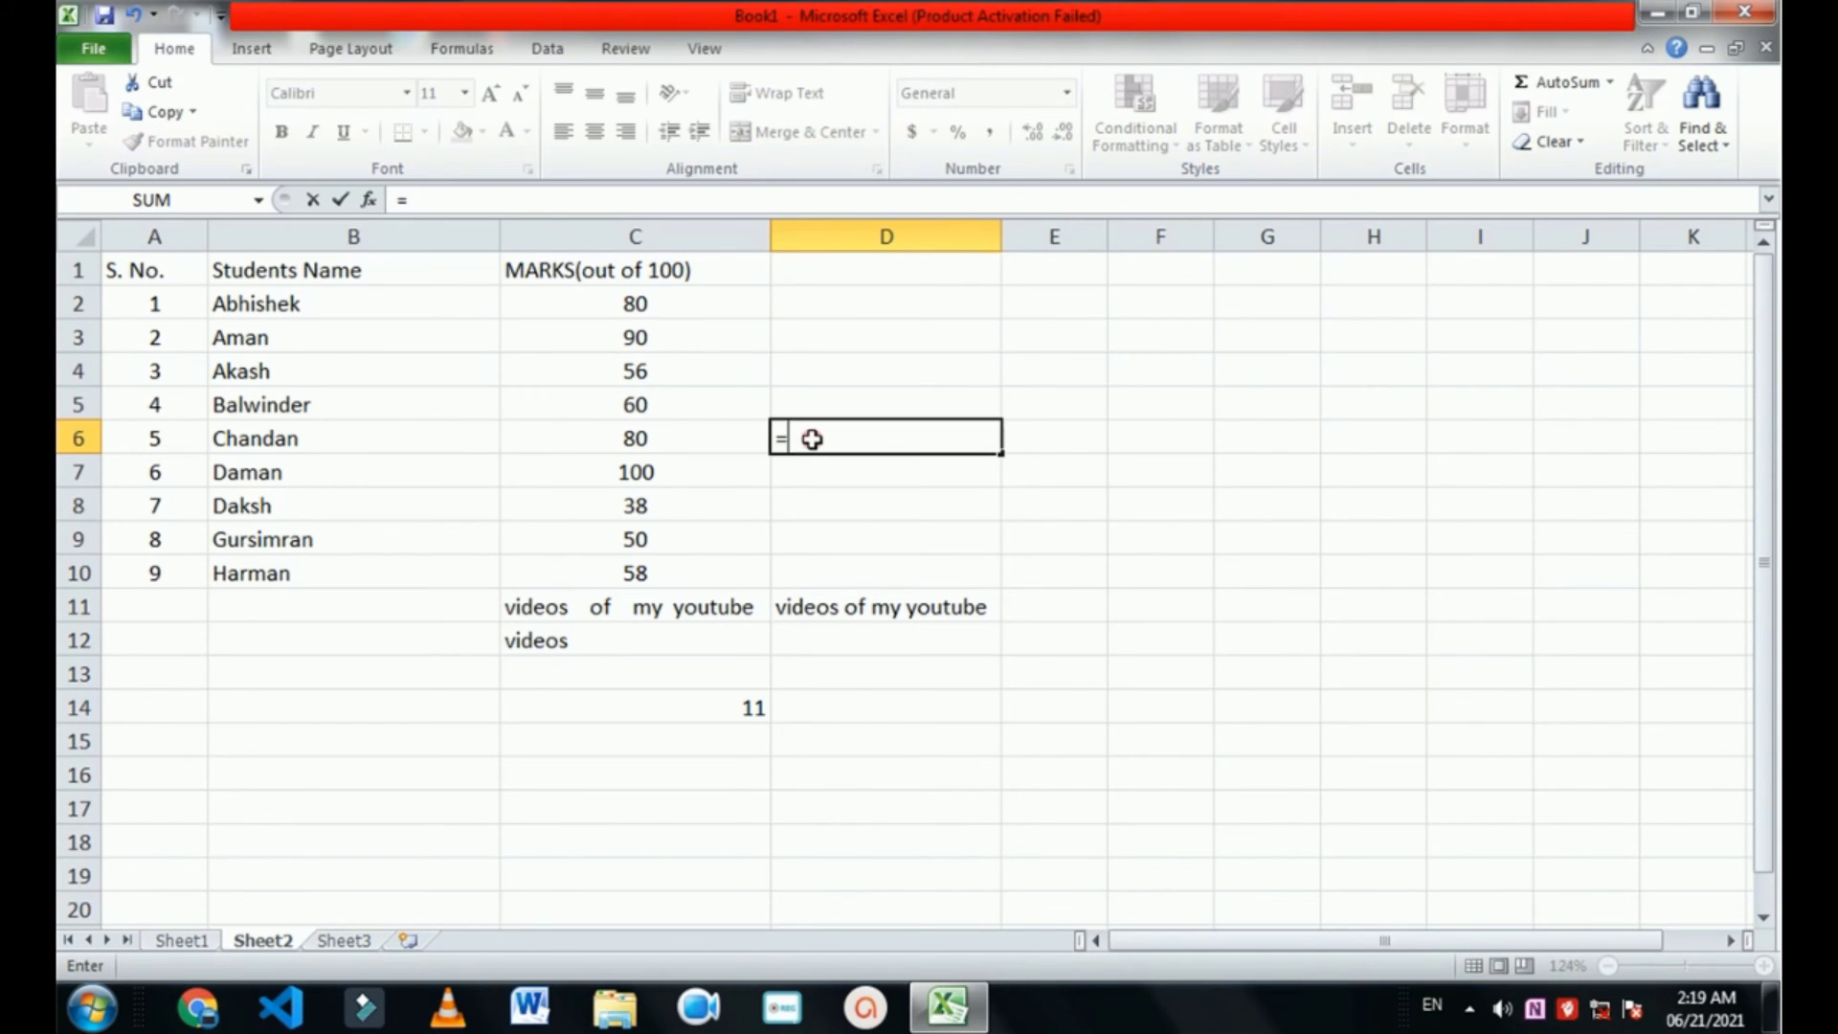
text(MAX()
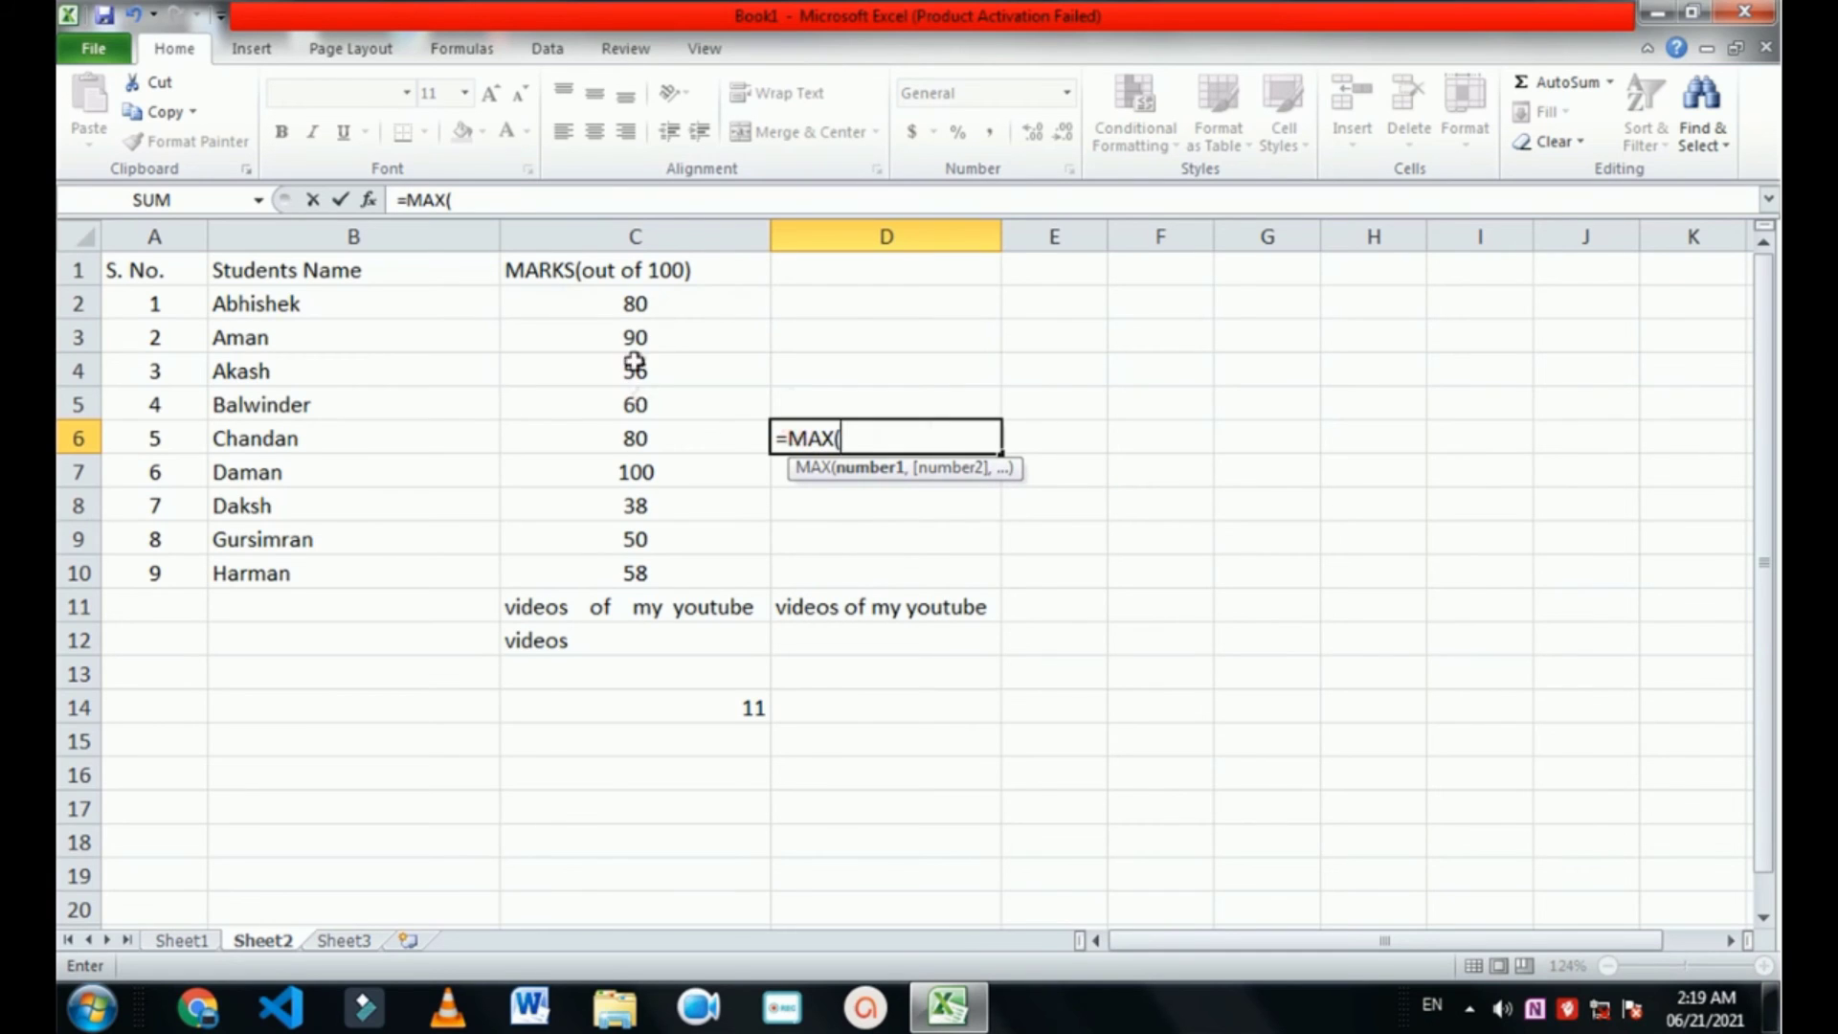
drag(595, 296, 635, 562)
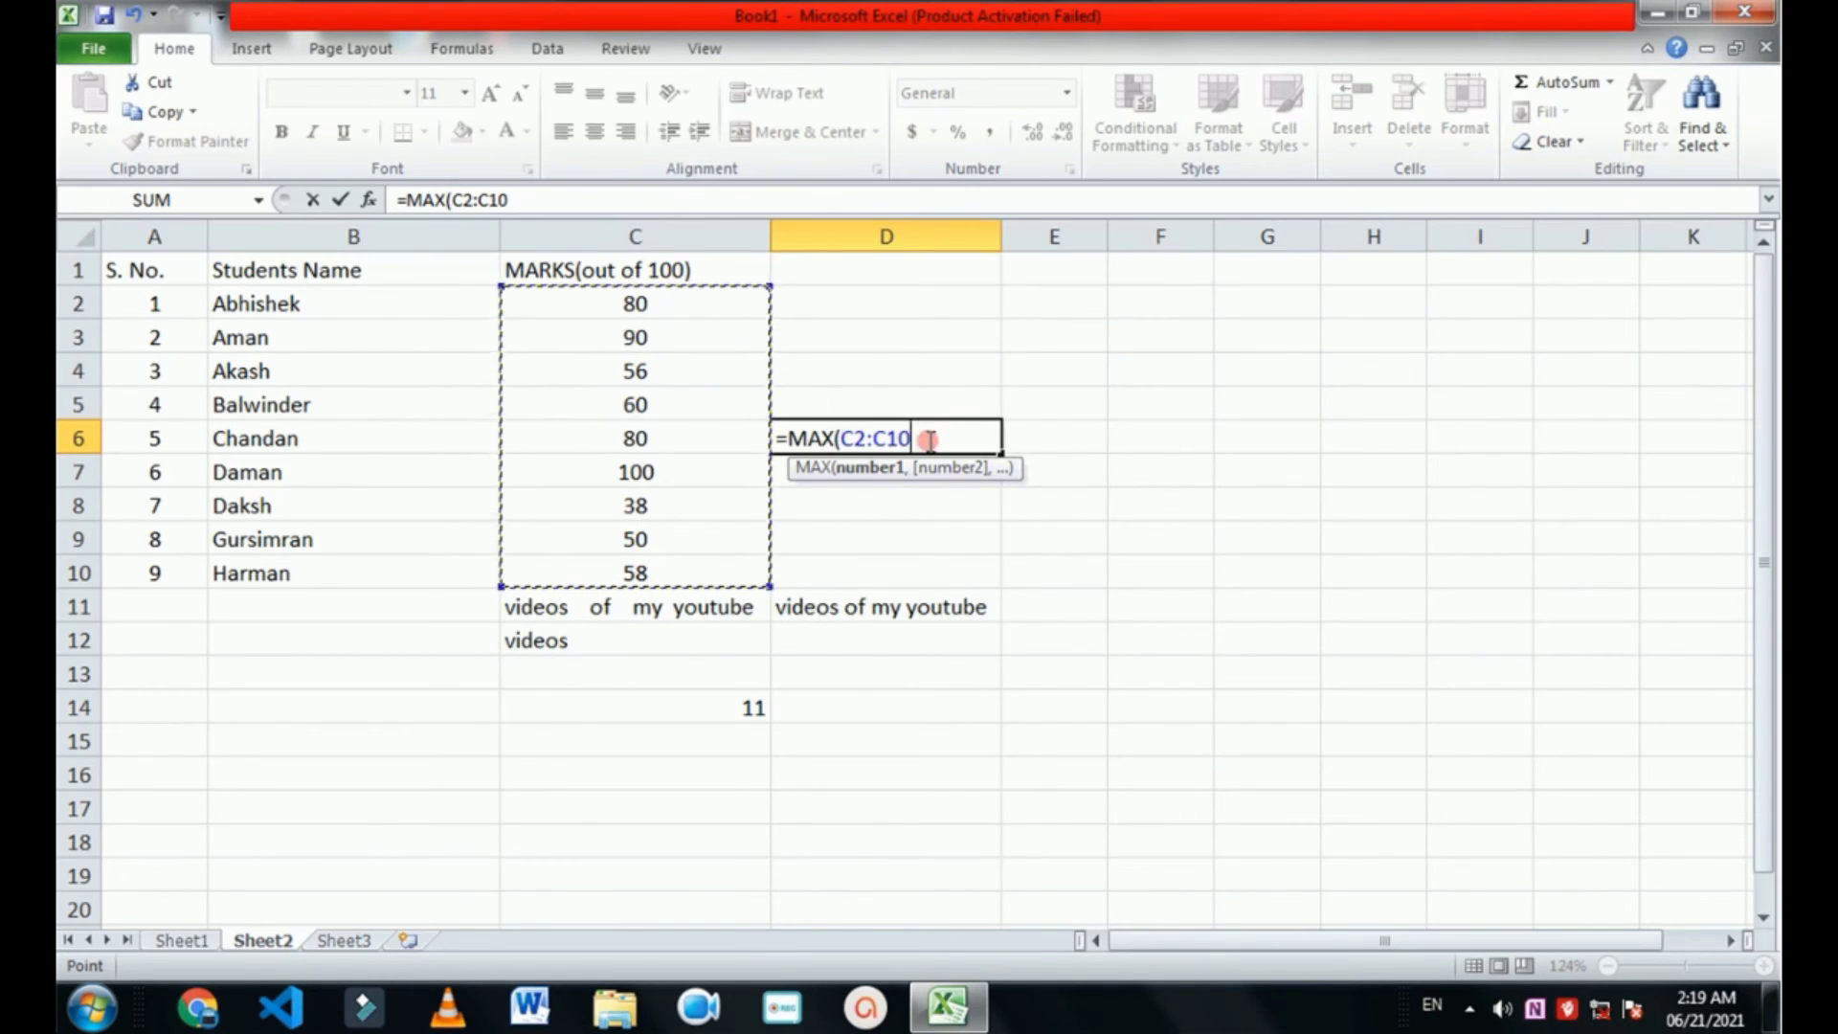
key(Return)
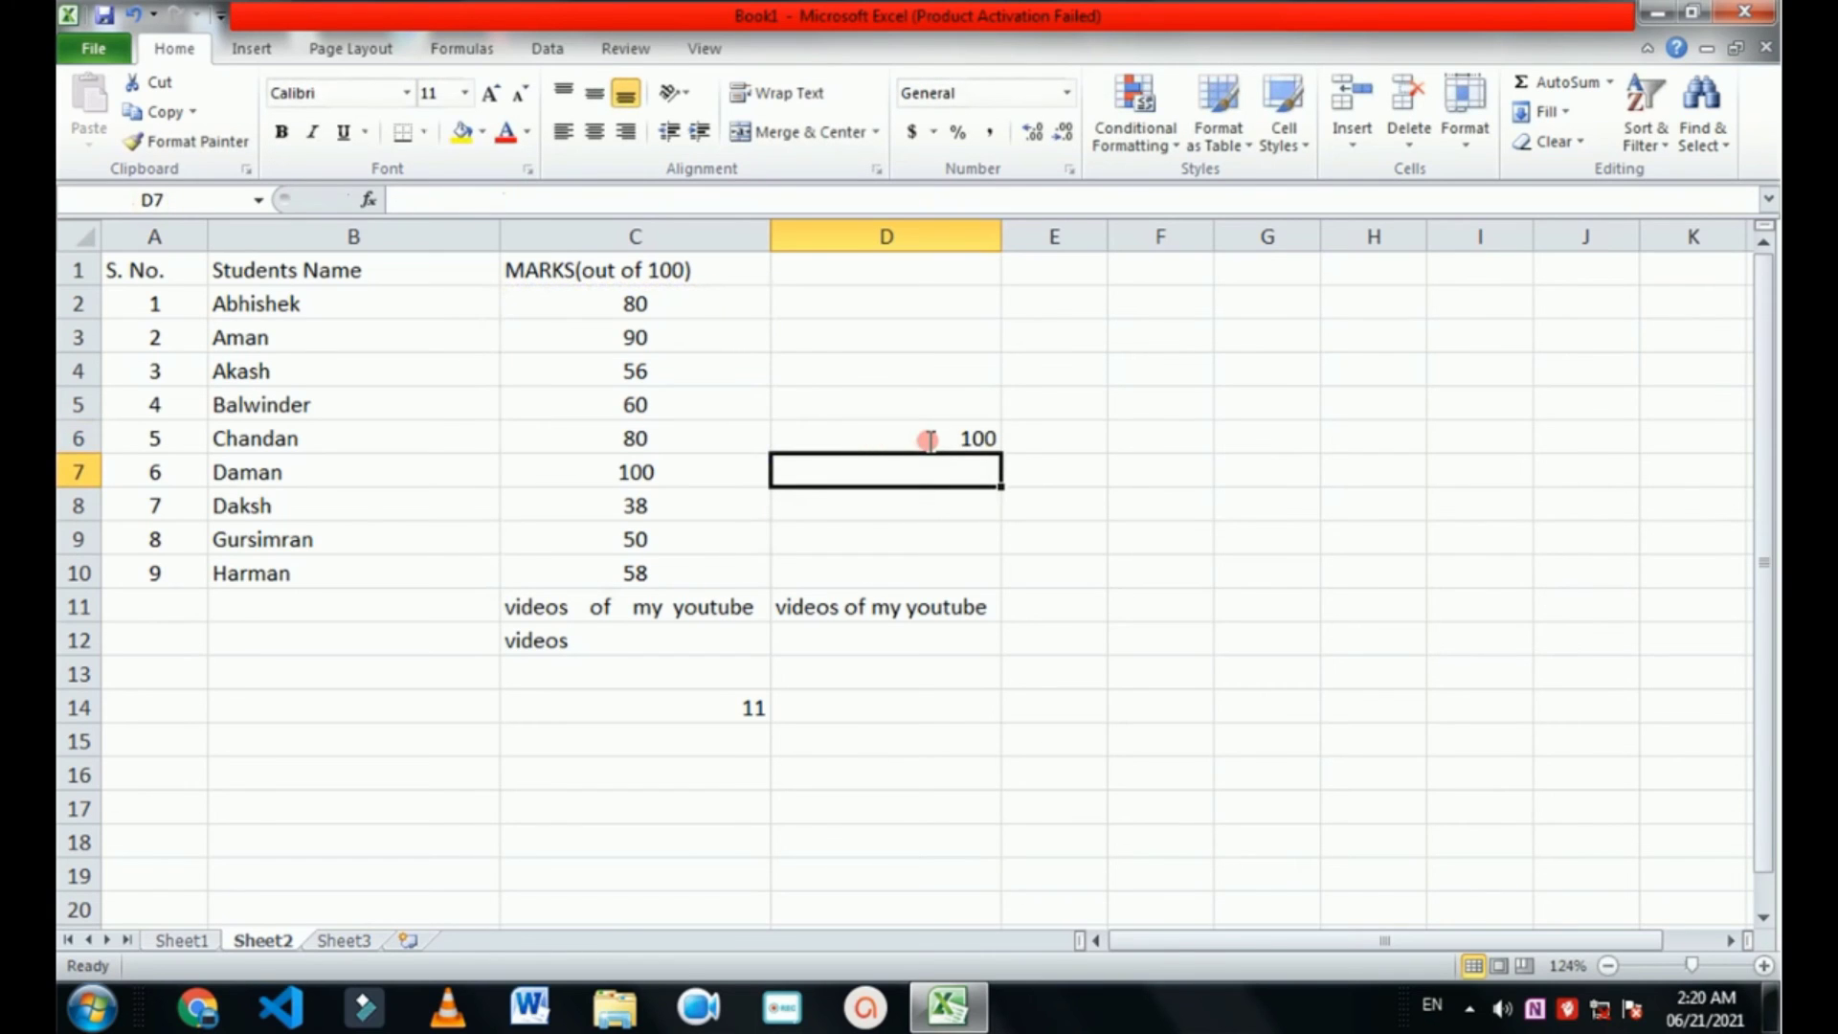
click(928, 440)
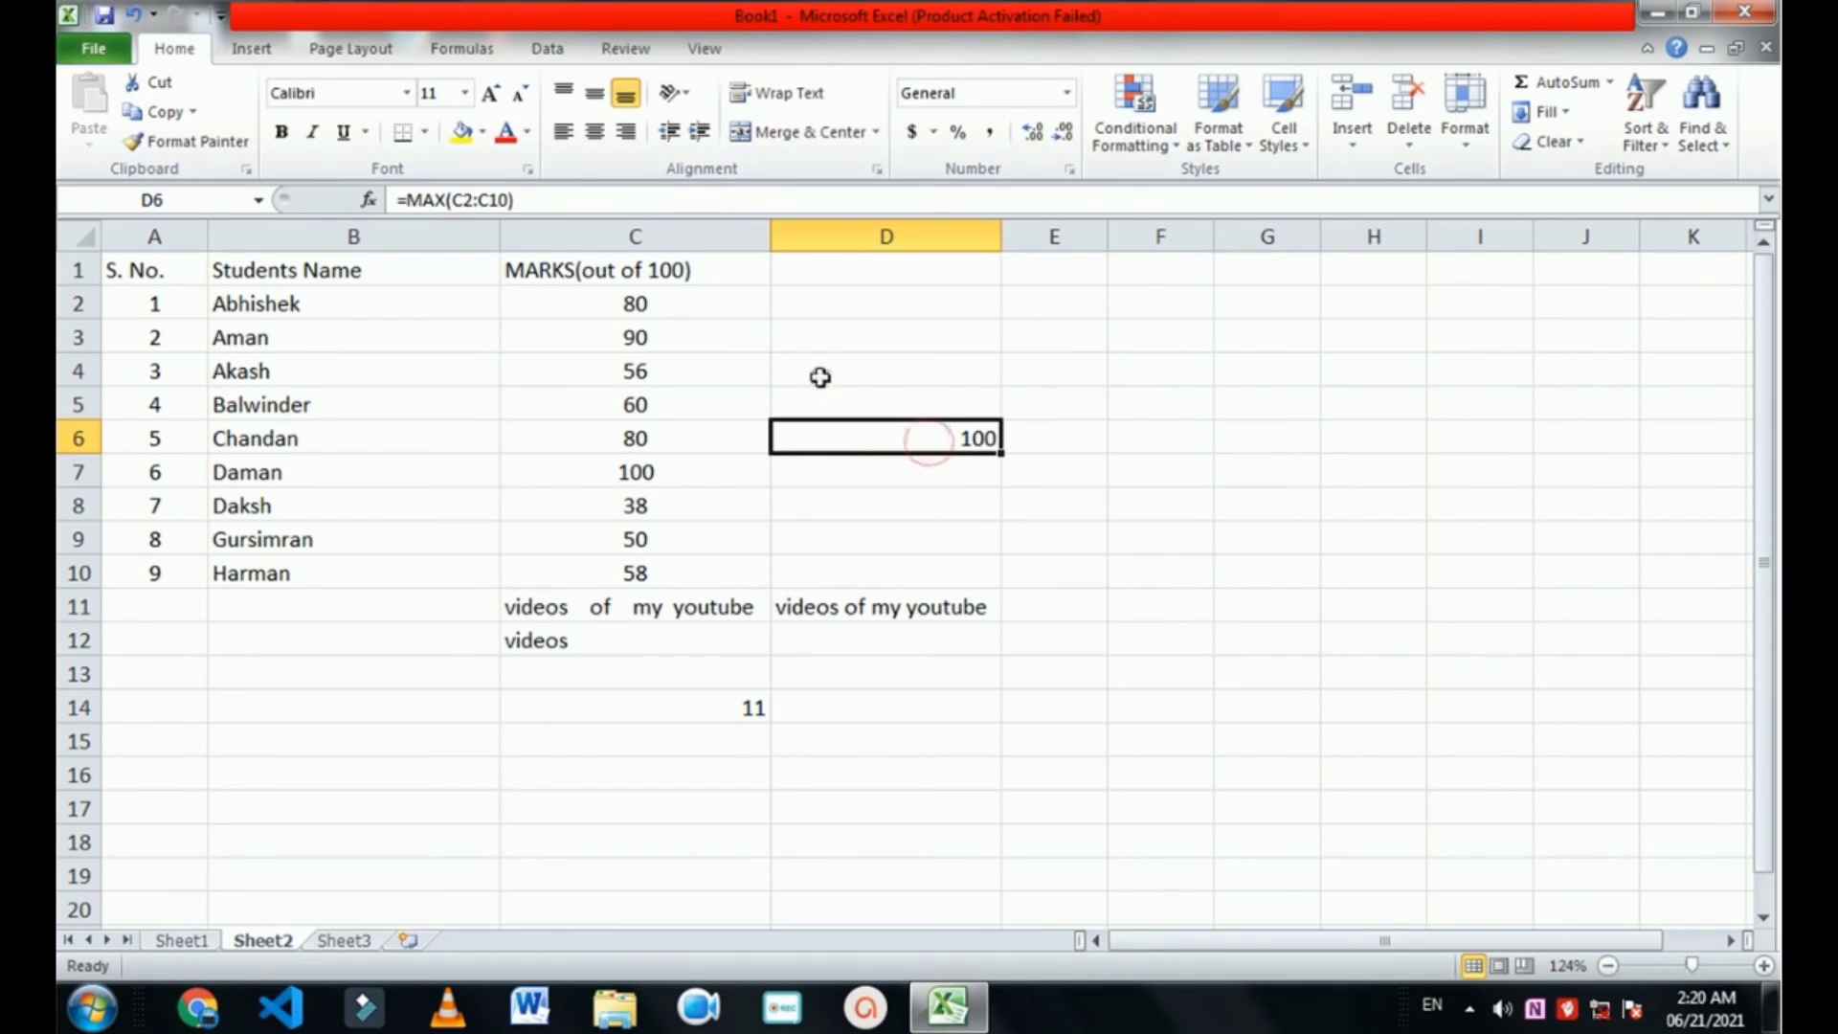
drag(620, 304, 706, 566)
click(895, 421)
key(Return)
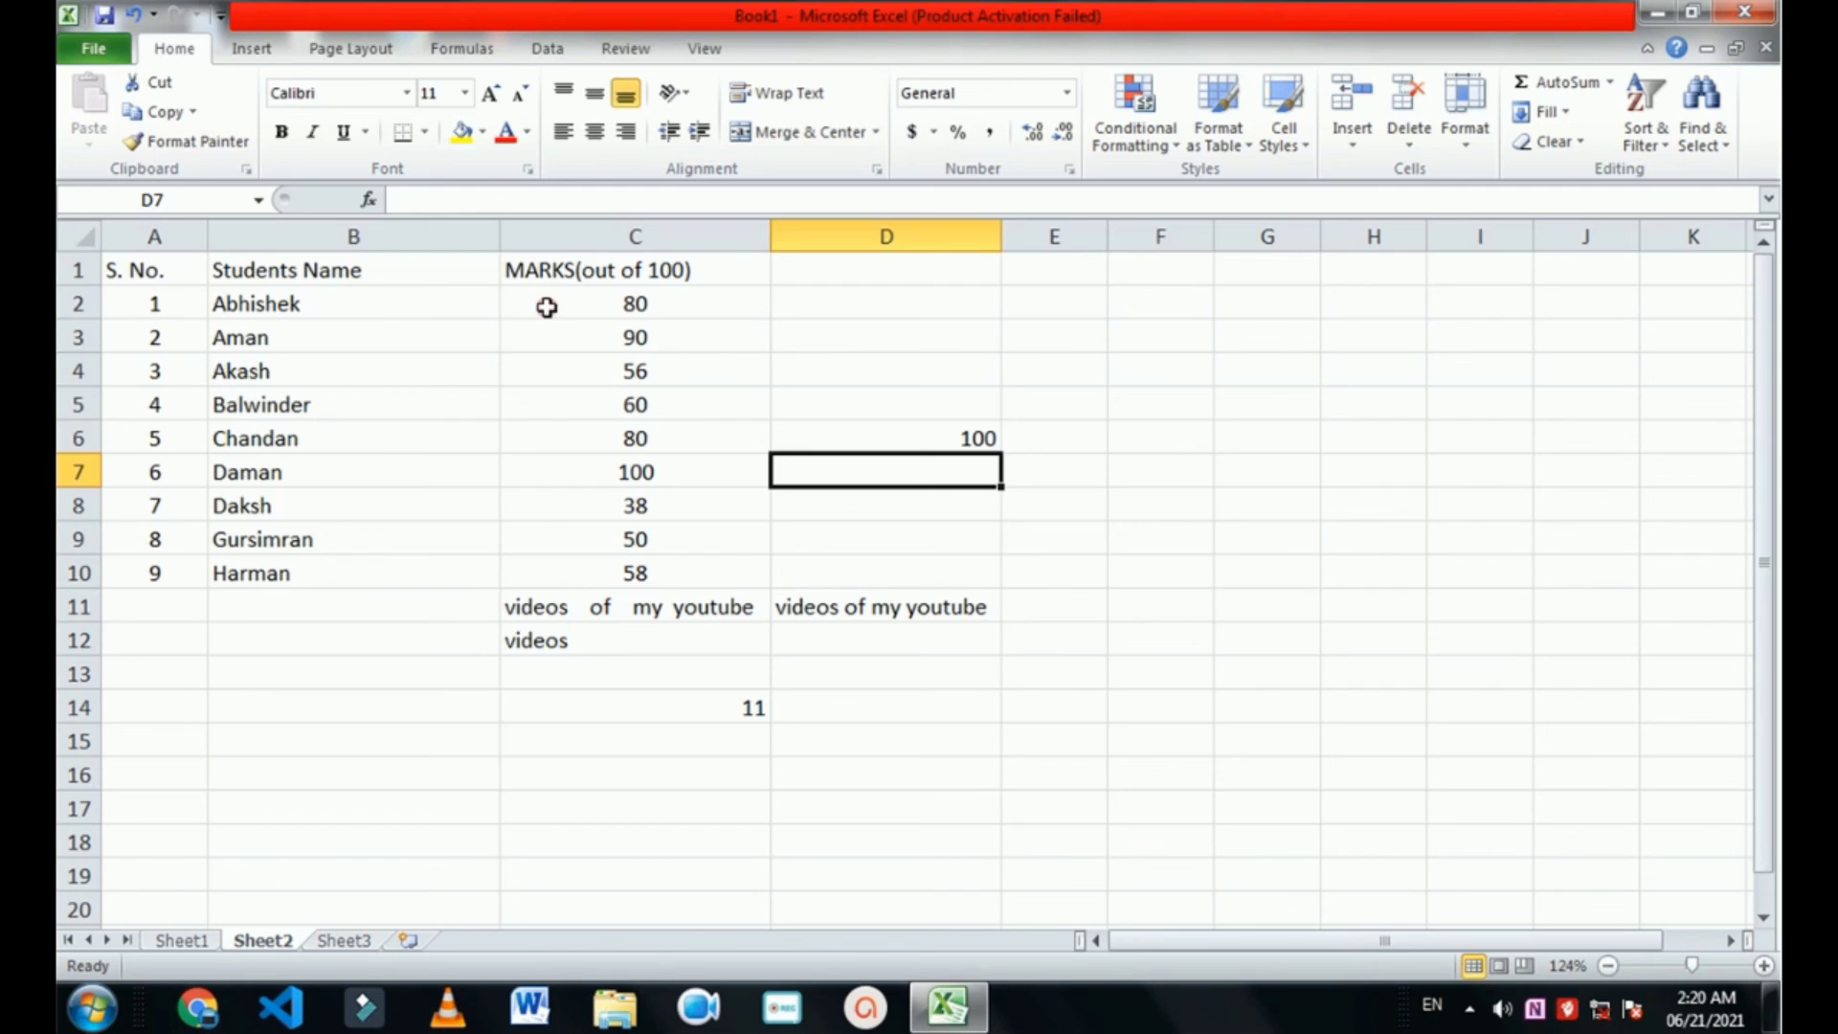
Step: Find the lowest mark in C2:C10 with a MIN formula in cell D7
drag(547, 306, 647, 565)
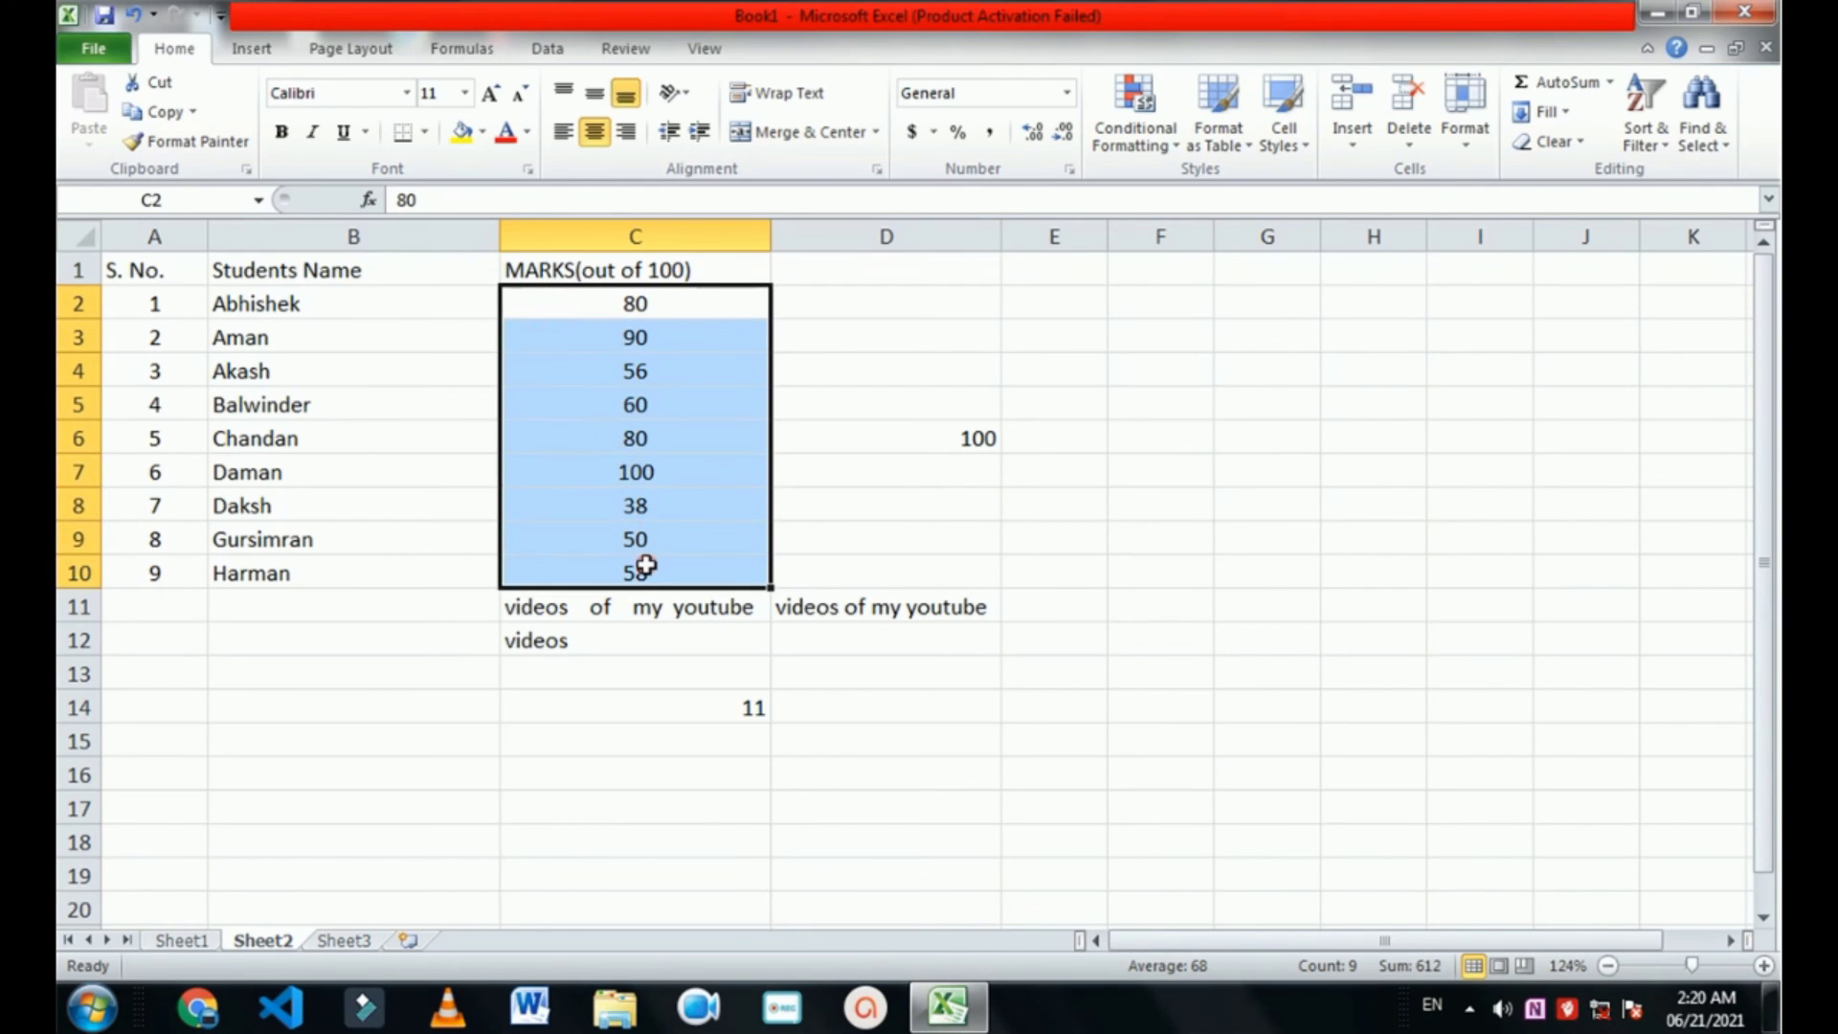
click(895, 471)
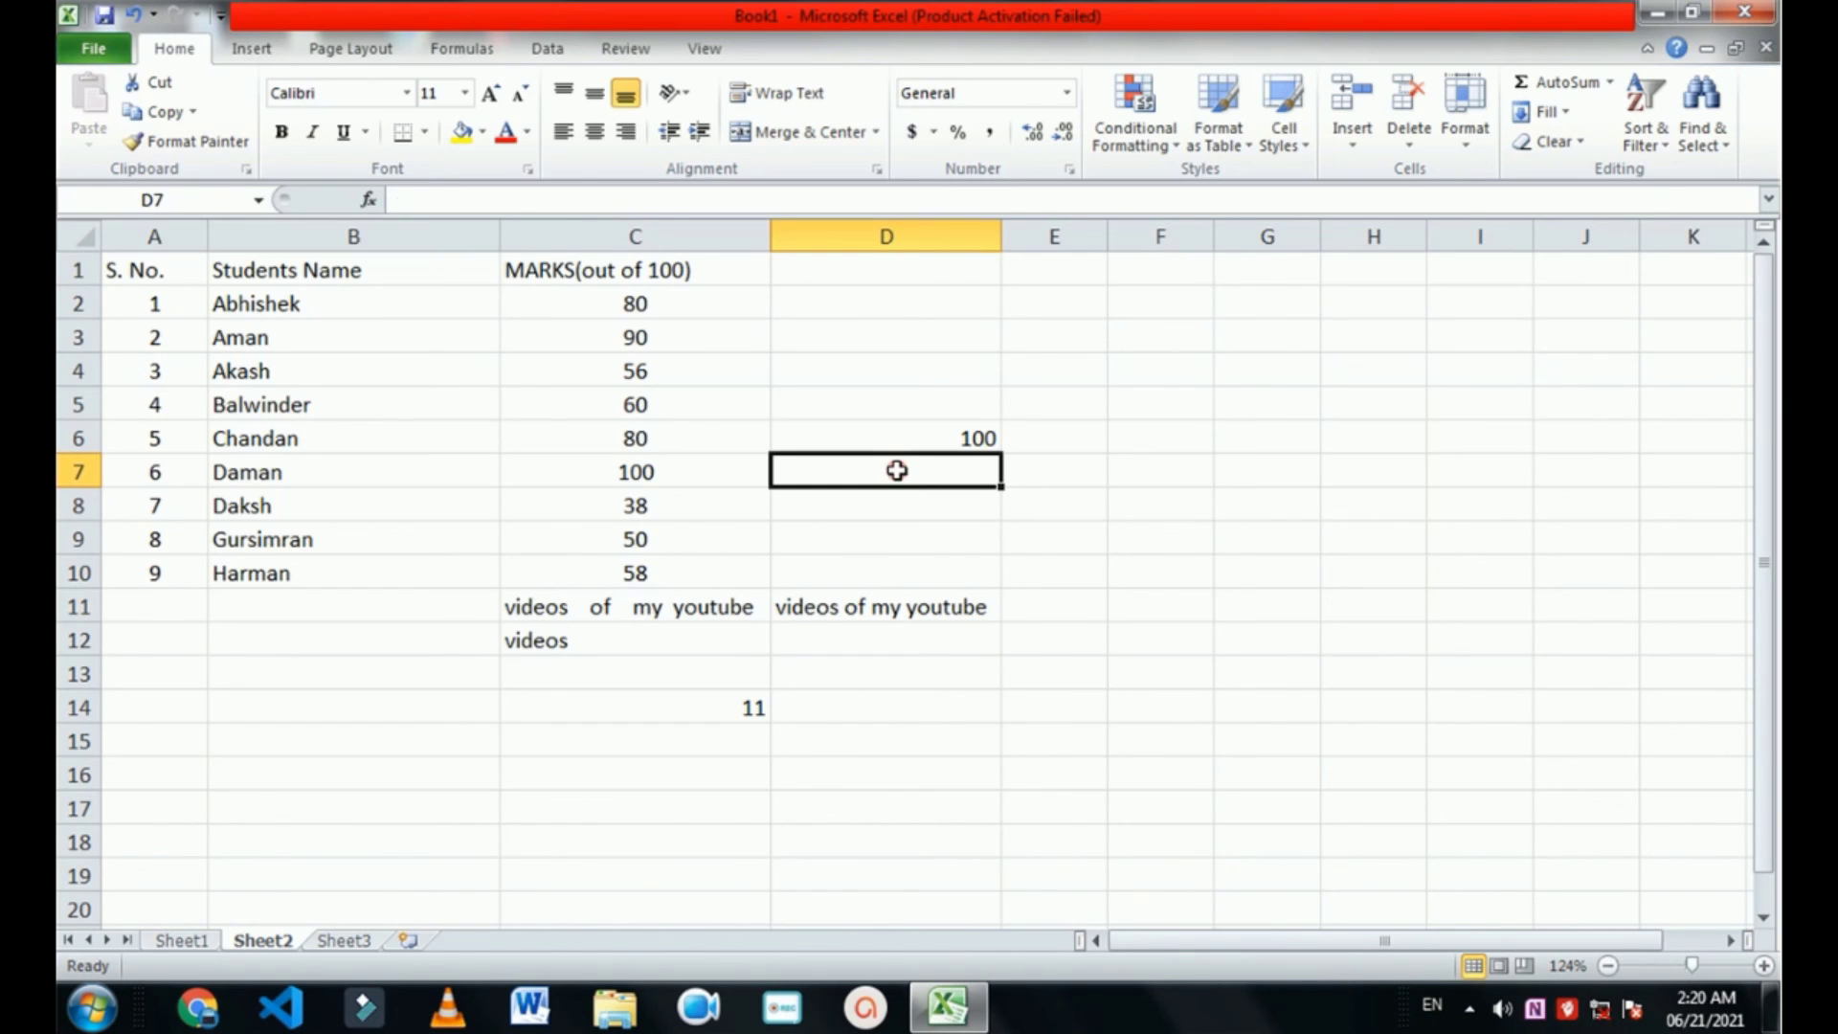
text(=M)
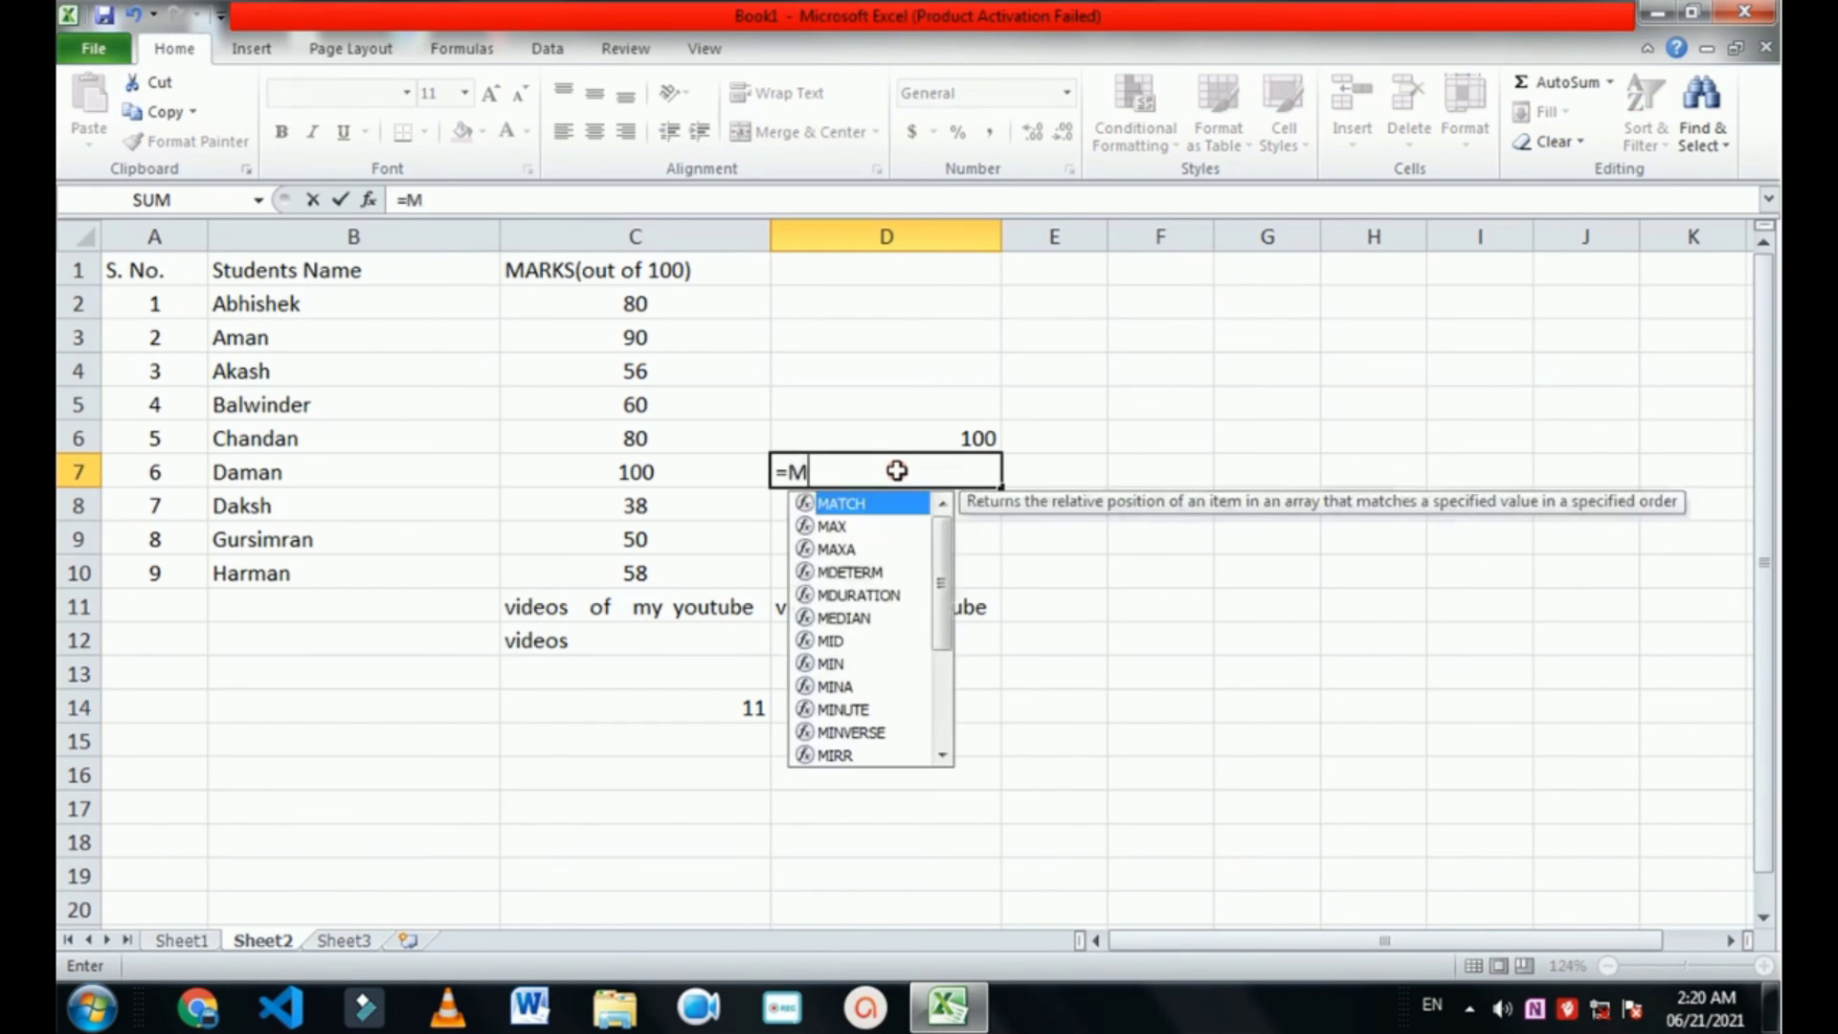
text(IN)
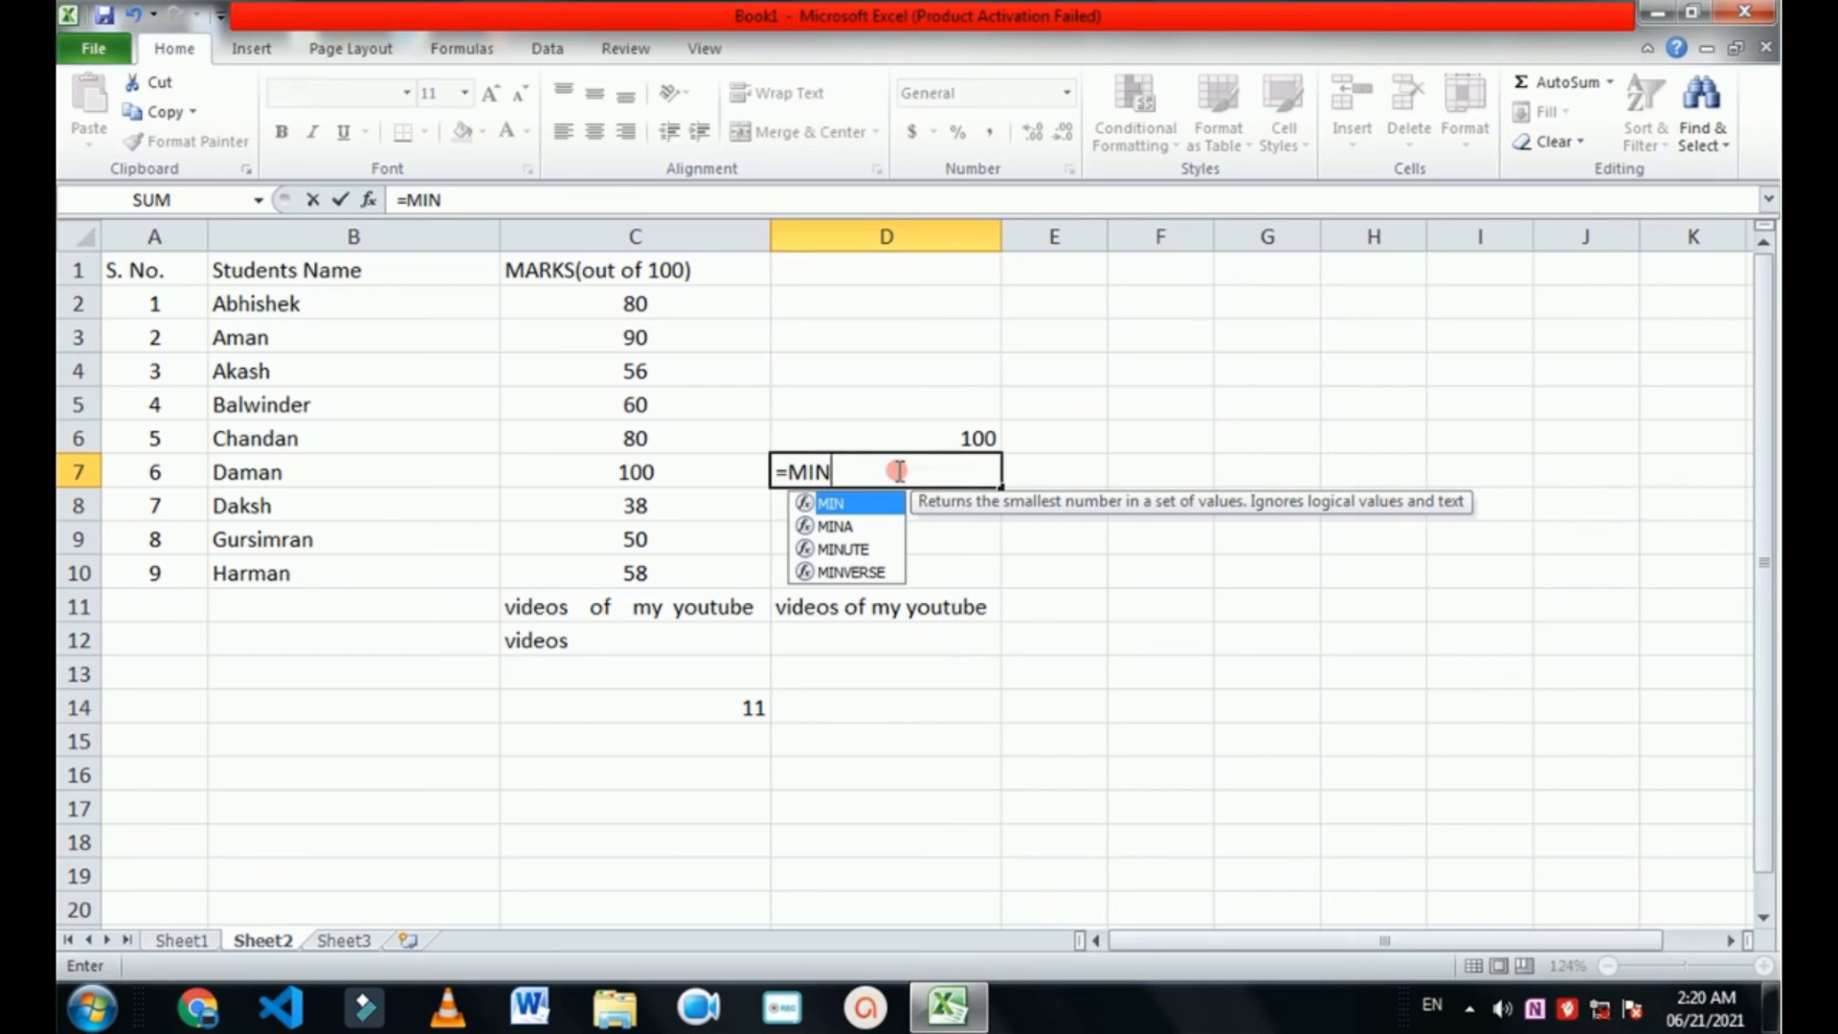
text((C)
key(BackSpace)
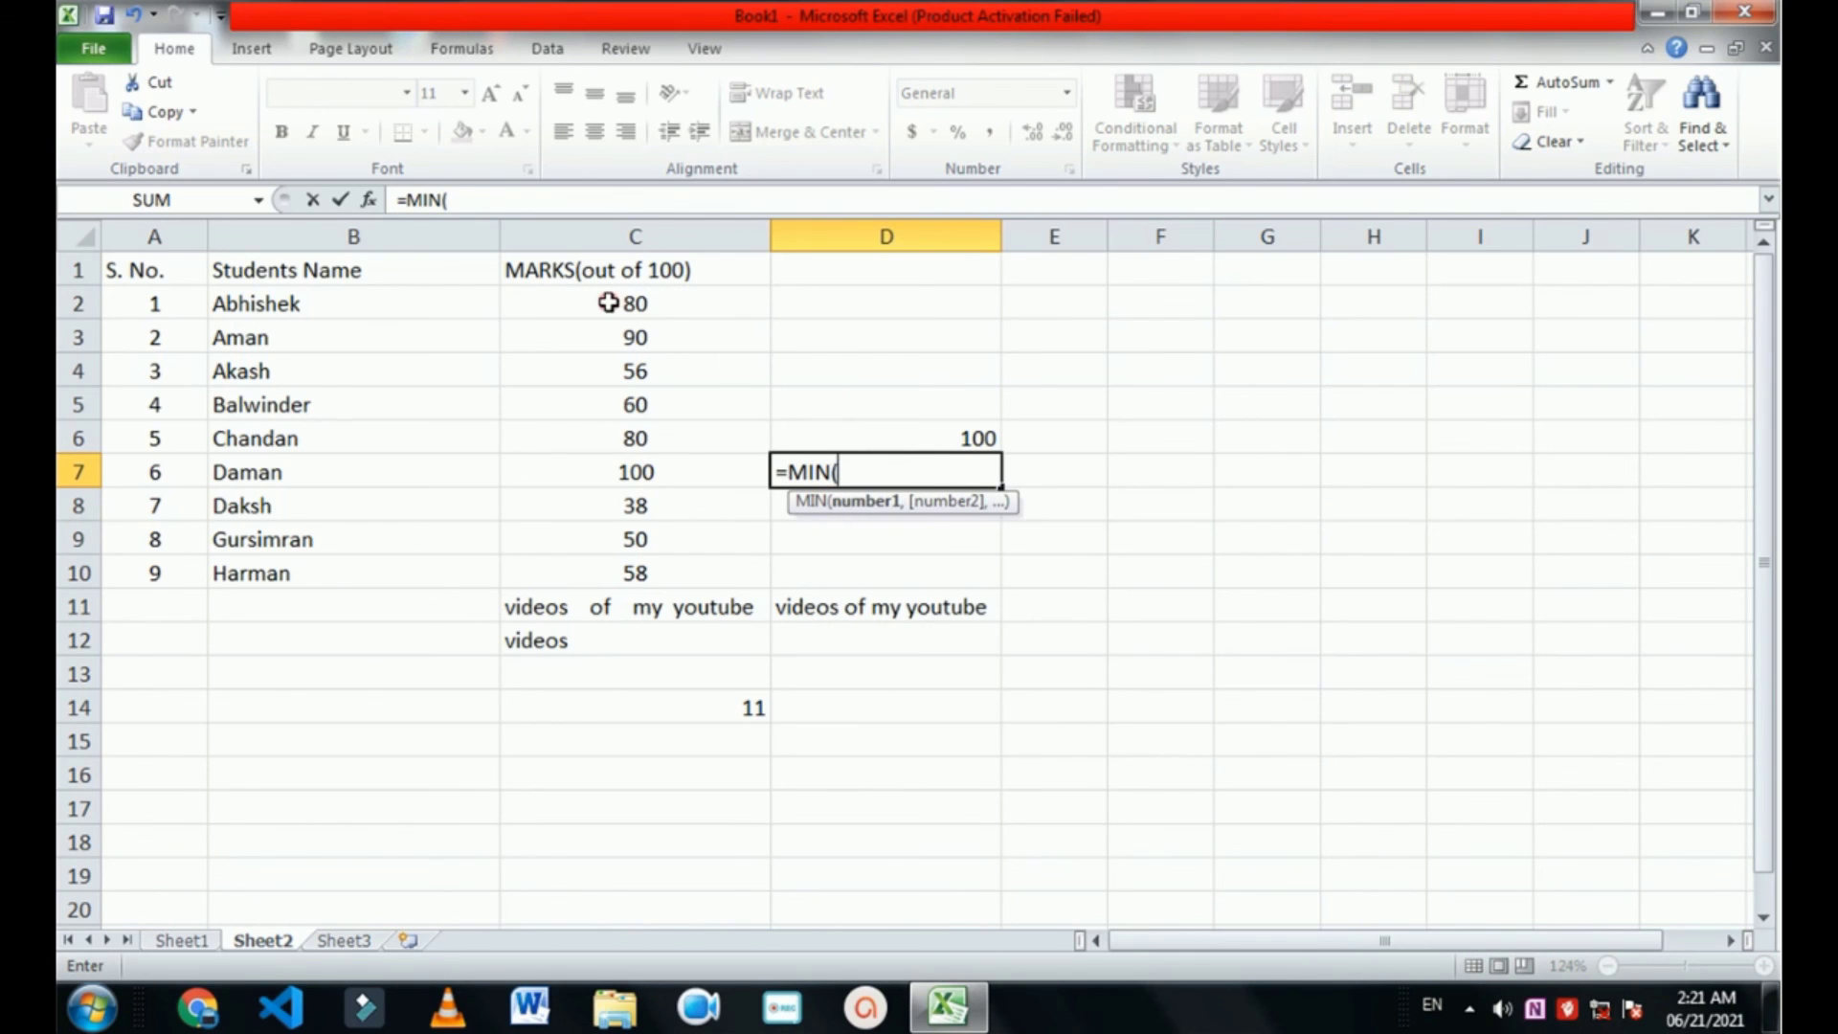
drag(609, 302, 683, 565)
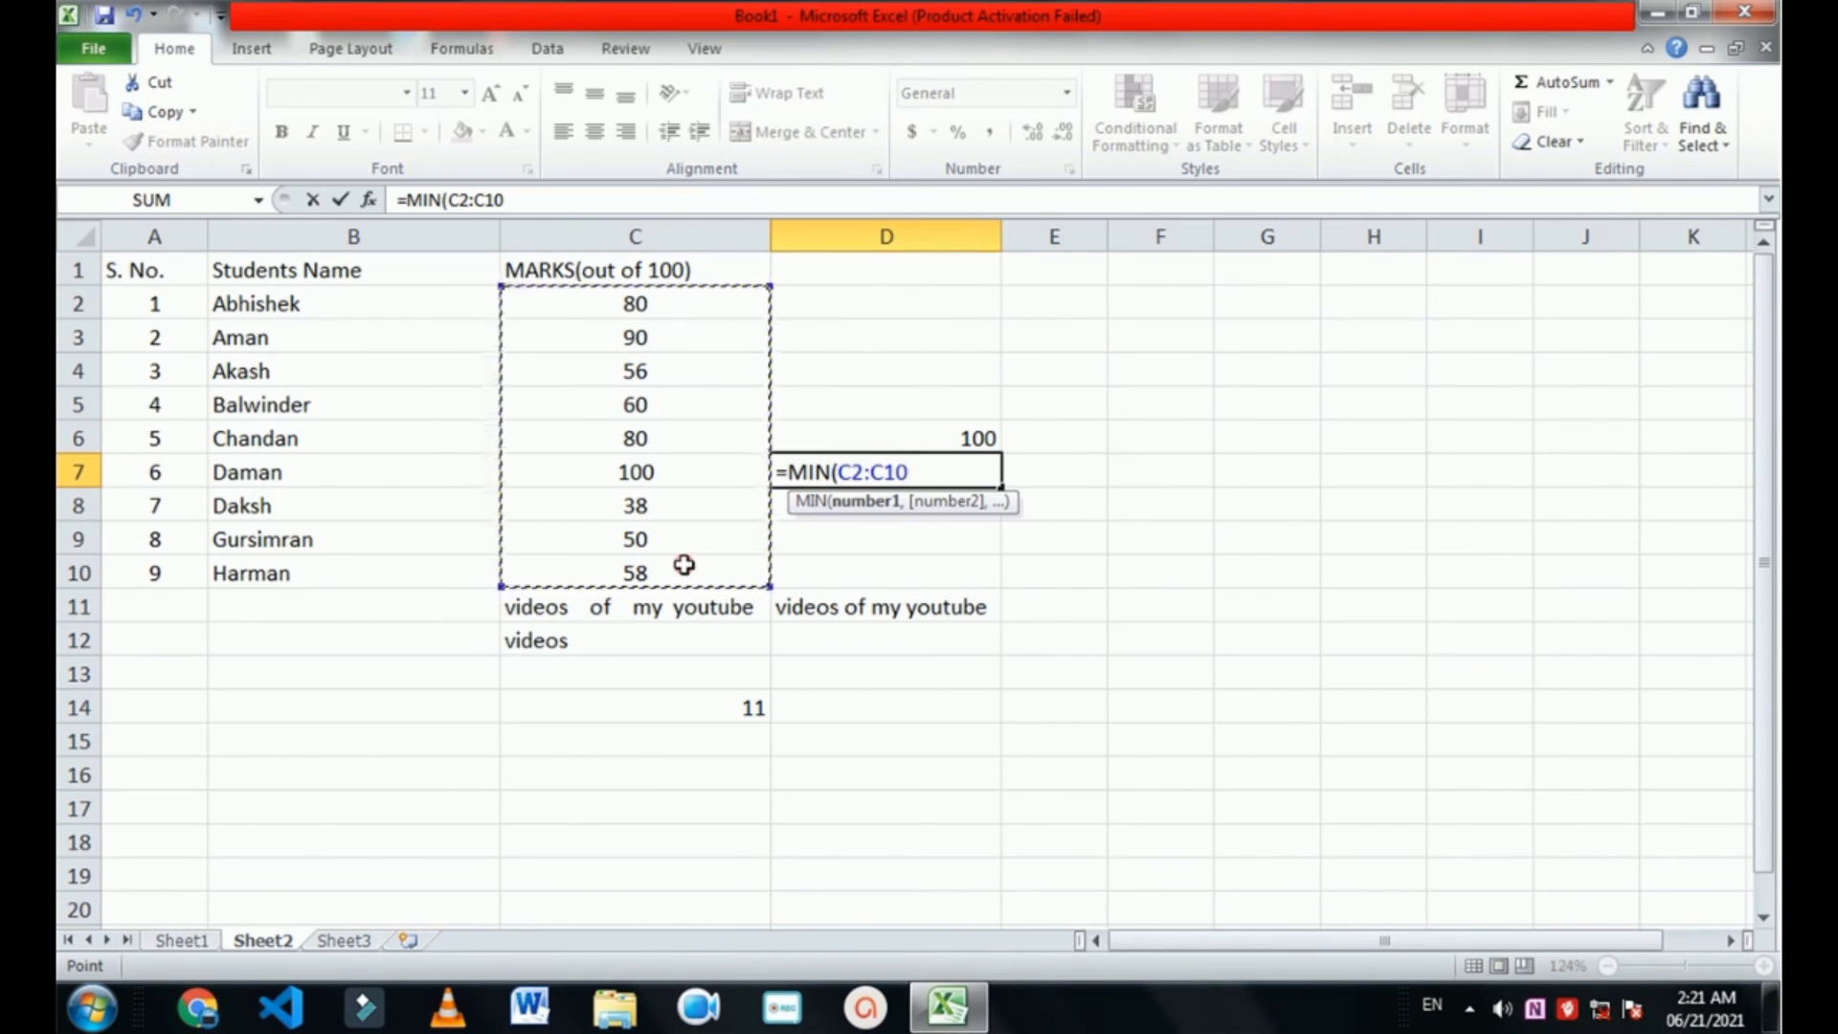
key(Return)
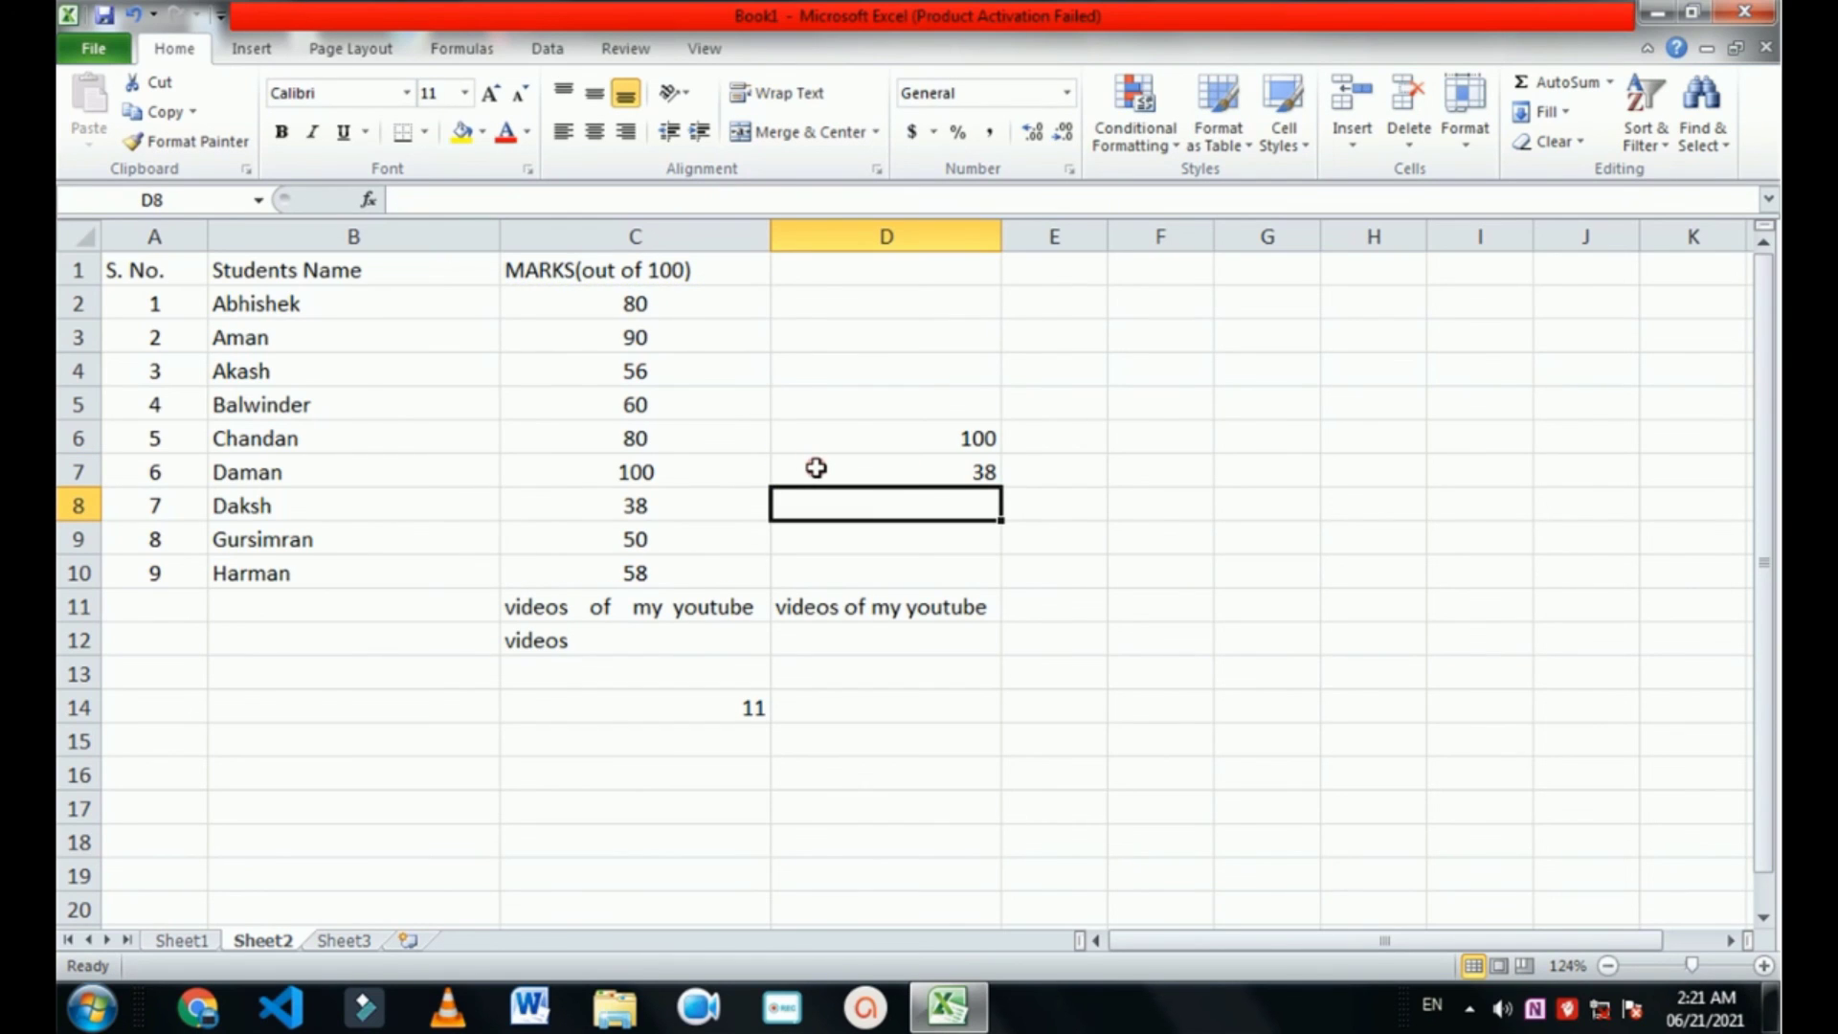